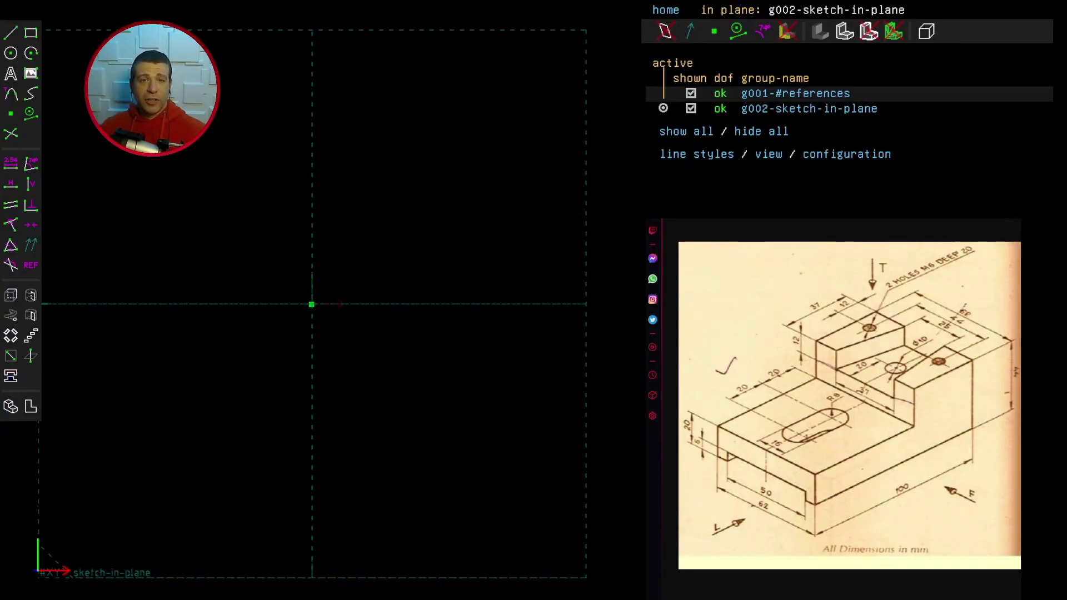
Arm the line segment tool in the empty g002 sketch-in-plane workplane.
key(s)
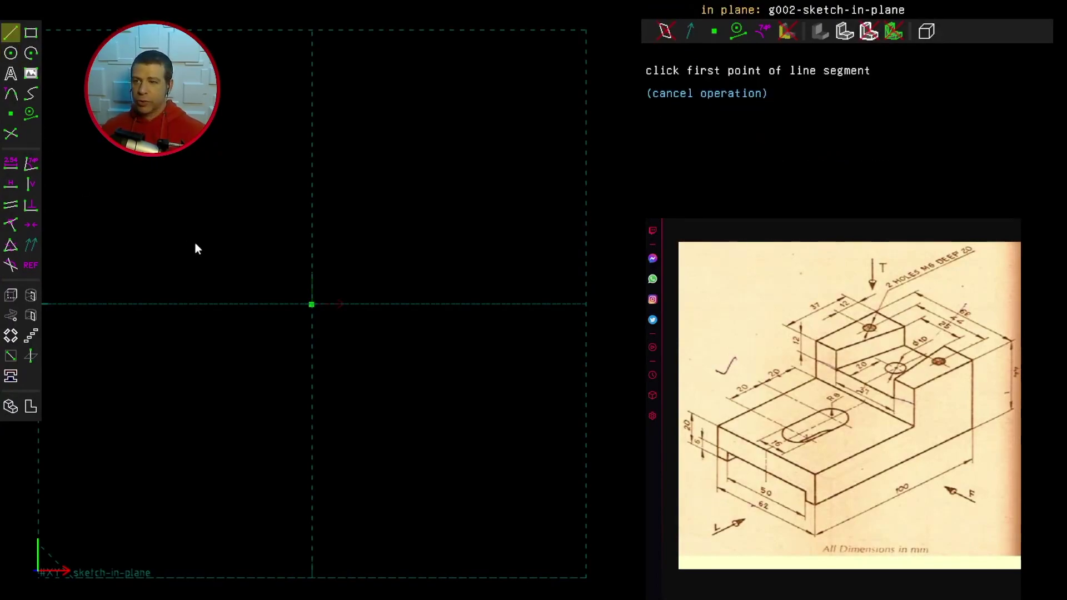
Draw a closed U-shaped outline with a central notch between two raised tabs.
click(205, 228)
click(246, 229)
click(249, 329)
click(362, 319)
click(366, 228)
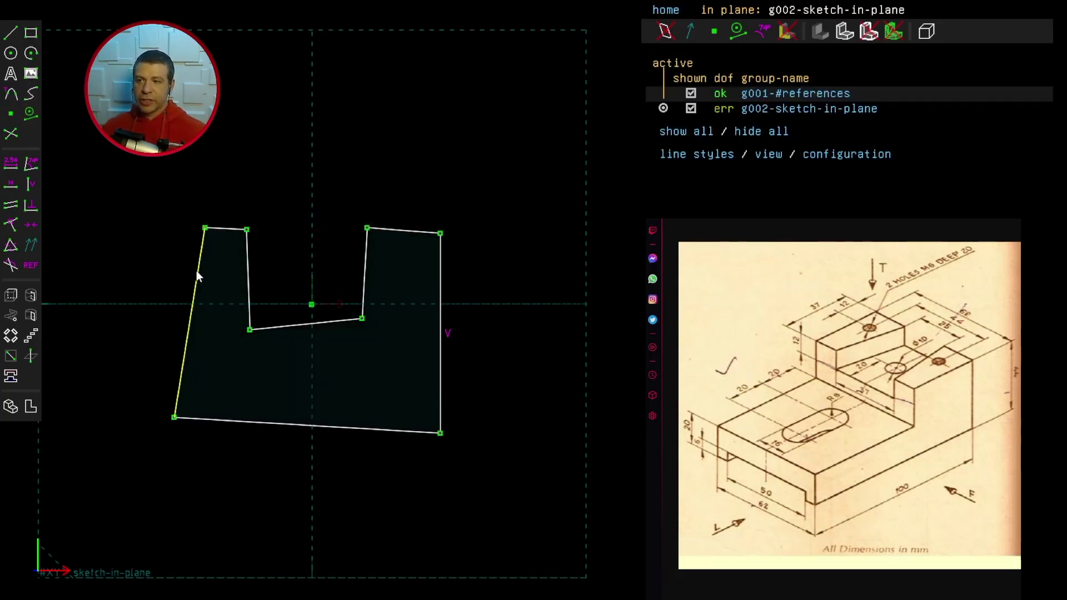
click(197, 271)
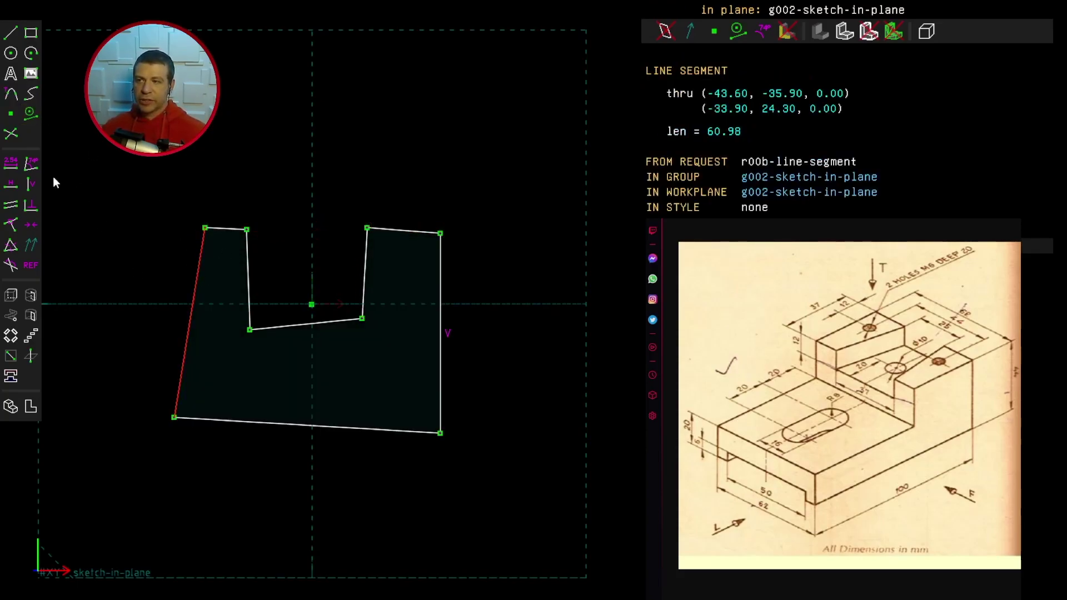
Make the left edge and notch's left side vertical, and the top-left edge and notch bottom horizontal.
click(31, 183)
click(220, 228)
click(11, 183)
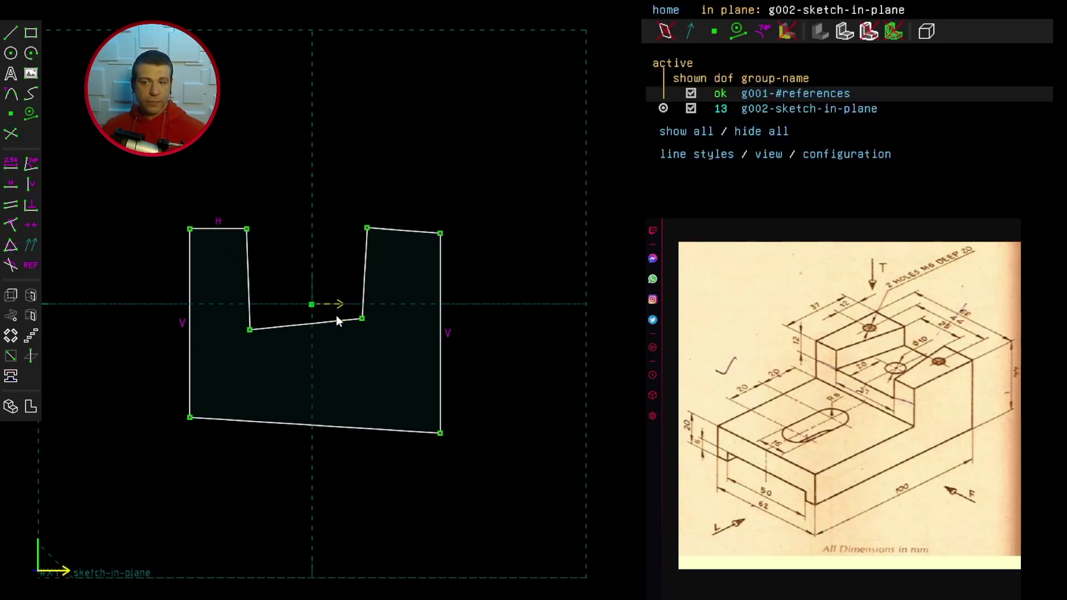
click(319, 325)
click(11, 184)
click(249, 277)
click(30, 184)
Make the notch's right side vertical, the top-right and bottom edges horizontal, and start dimensioning the top-left edge.
click(364, 276)
click(30, 184)
click(417, 230)
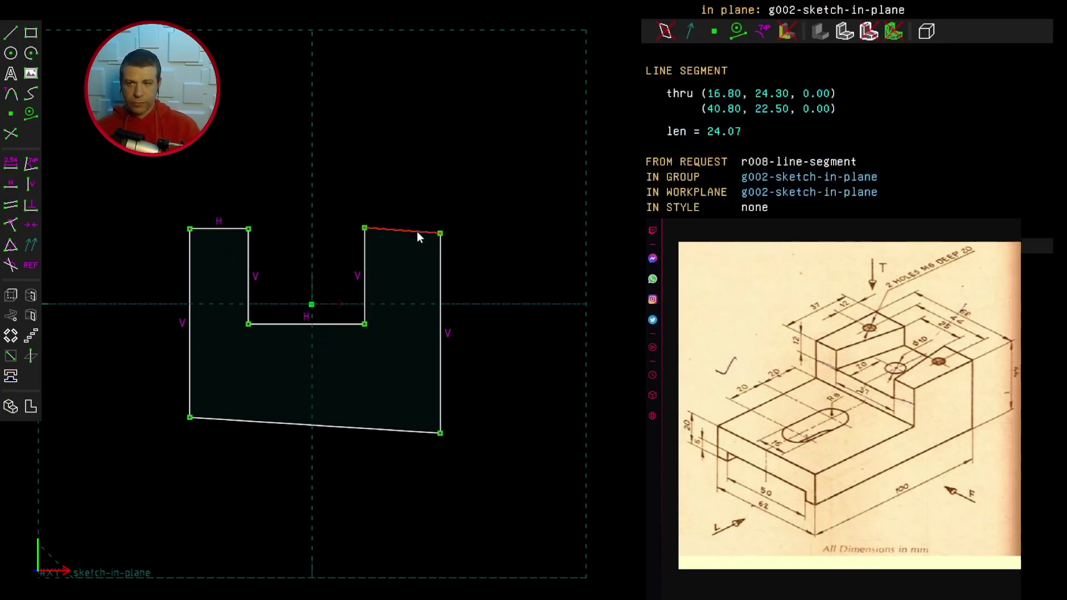
click(10, 183)
click(423, 432)
click(11, 183)
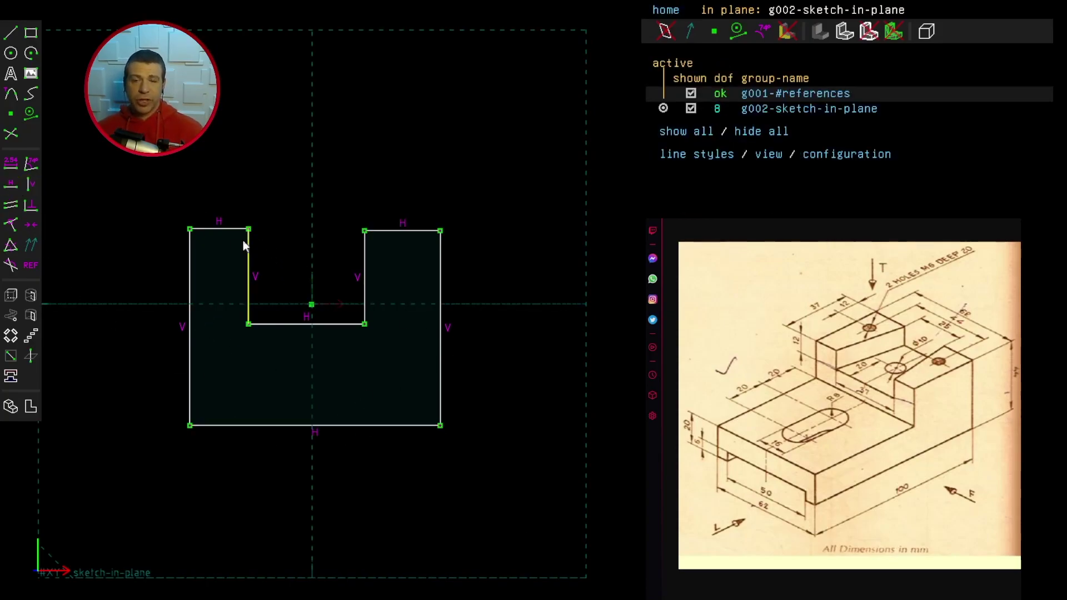
click(225, 239)
click(10, 163)
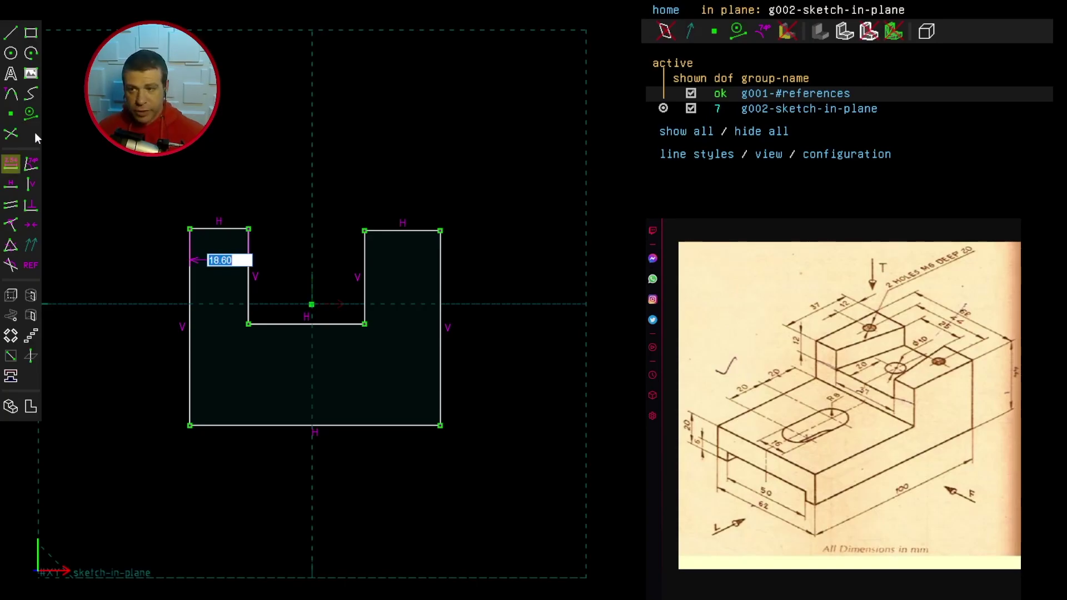
Set the top-left tab width to 18.50 and the overall height to 44.00.
text(18.5)
key(Return)
drag(220, 260, 218, 189)
click(187, 331)
click(10, 163)
text(44)
key(Return)
drag(228, 327, 173, 329)
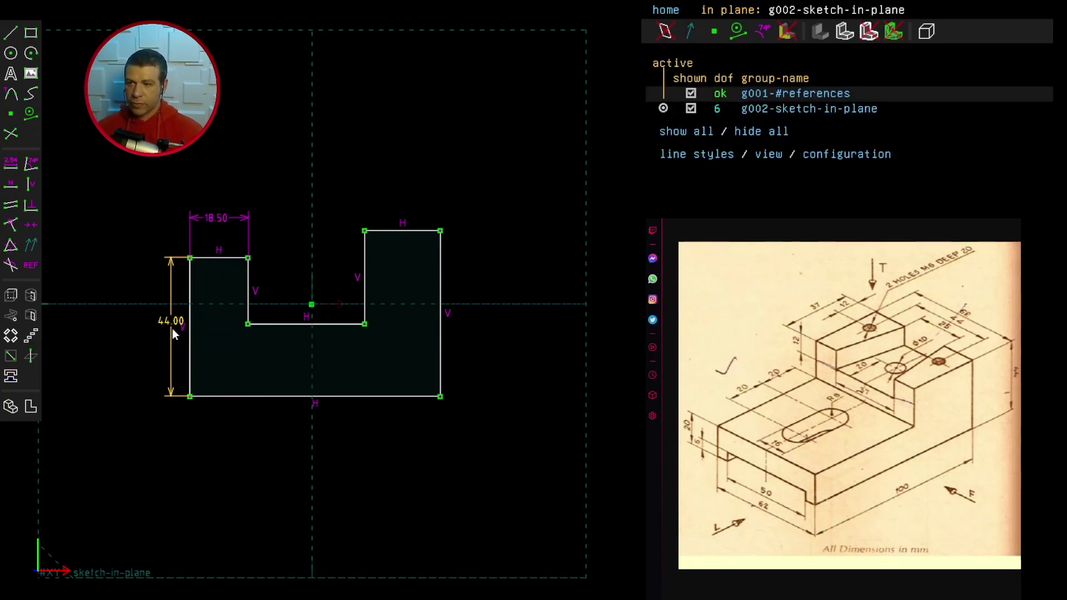
Dimension the notch depth to 12.00 and delete the straight bottom edge.
click(248, 289)
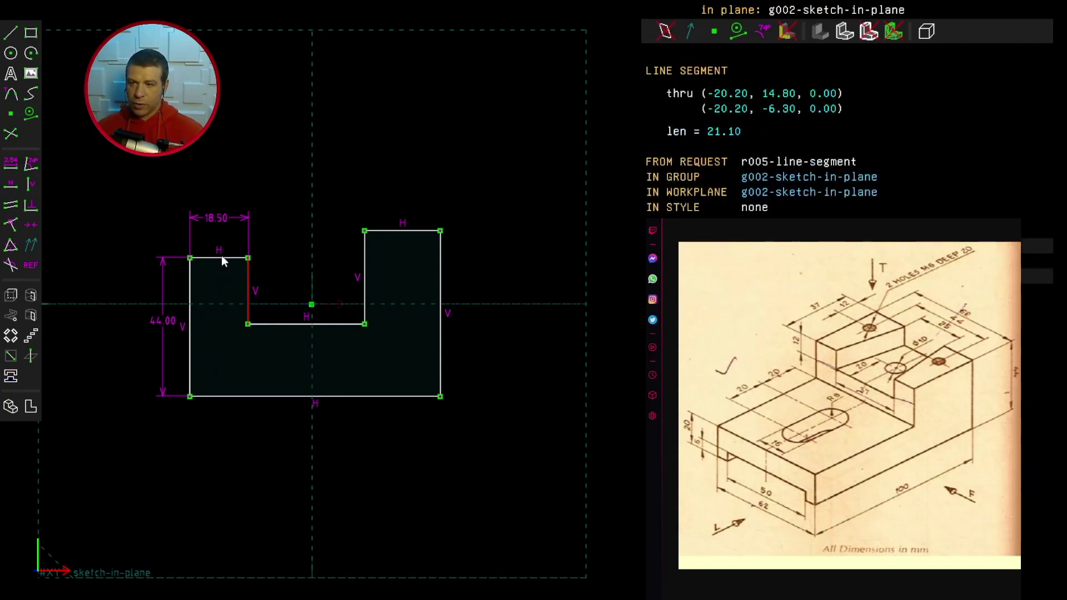
click(9, 169)
text(12)
key(Return)
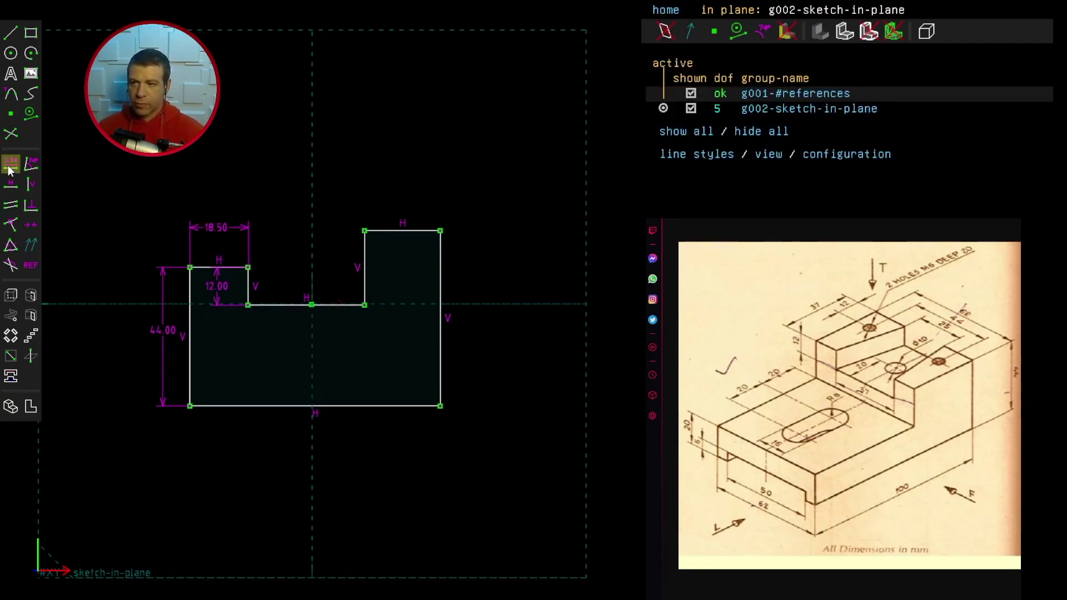
drag(218, 284, 275, 286)
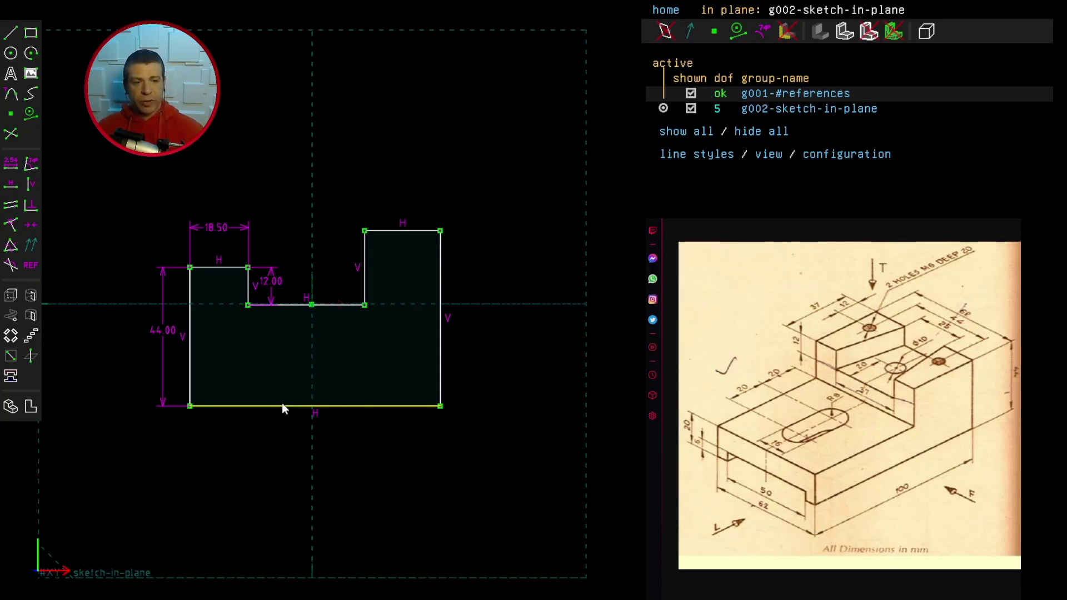
click(266, 405)
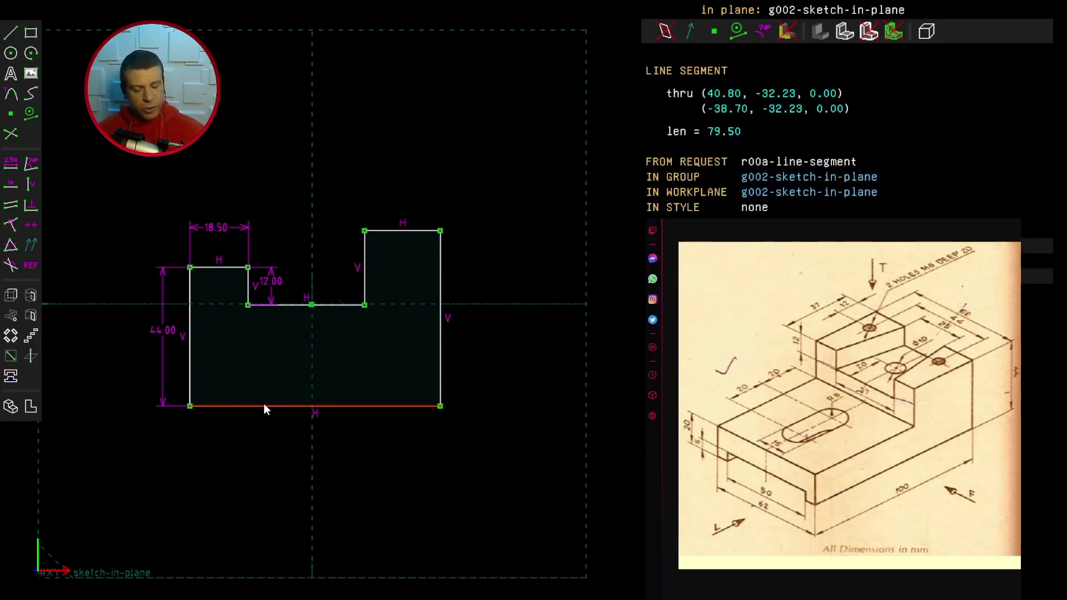
key(Delete)
Redraw the bottom edge as a line chain with a central rectangular recess, closing the profile.
key(s)
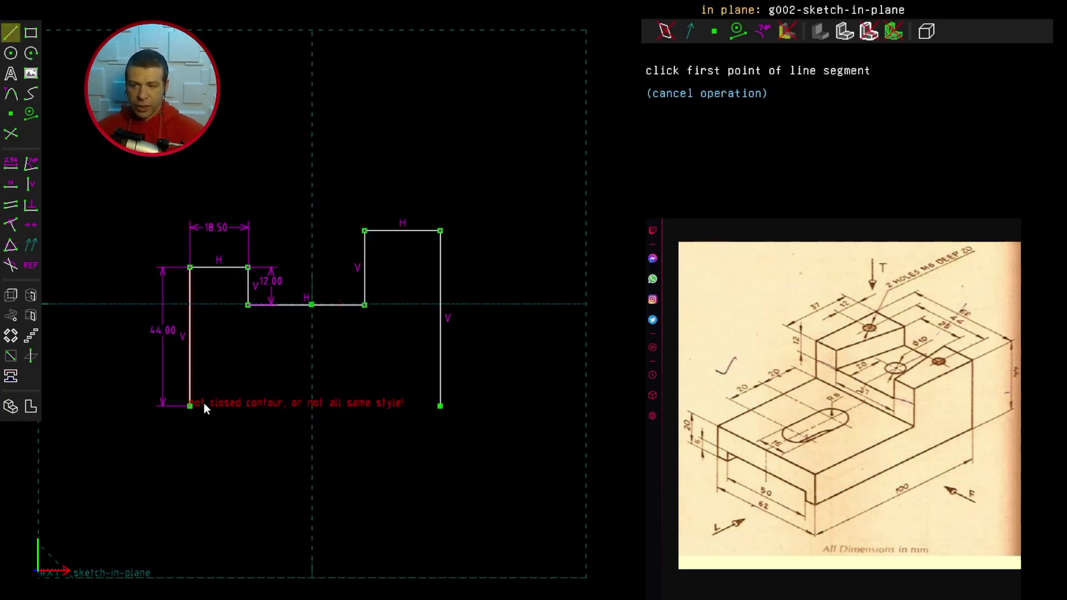
click(191, 406)
click(259, 406)
click(261, 373)
click(357, 375)
click(354, 407)
click(441, 406)
Make the recess sides vertical and equal, and the left and right outer edges equal length.
click(356, 390)
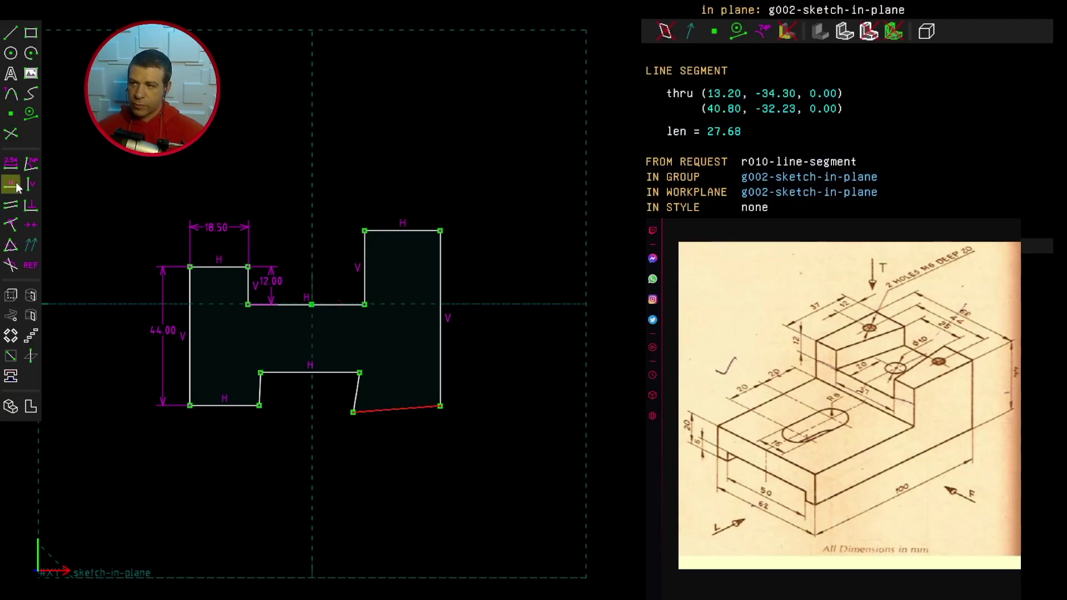
key(v)
click(260, 396)
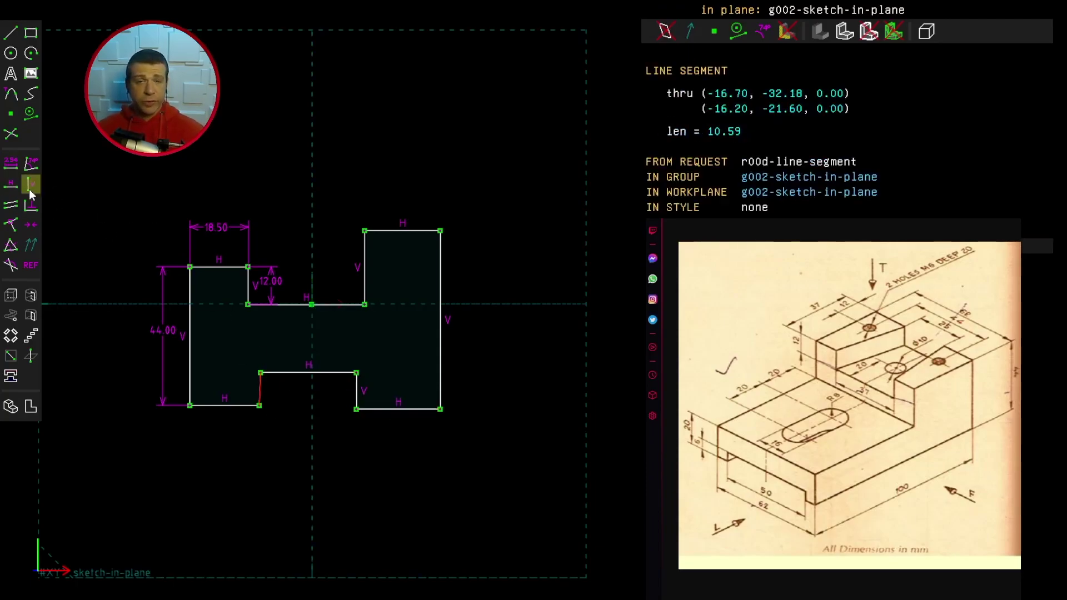
click(29, 189)
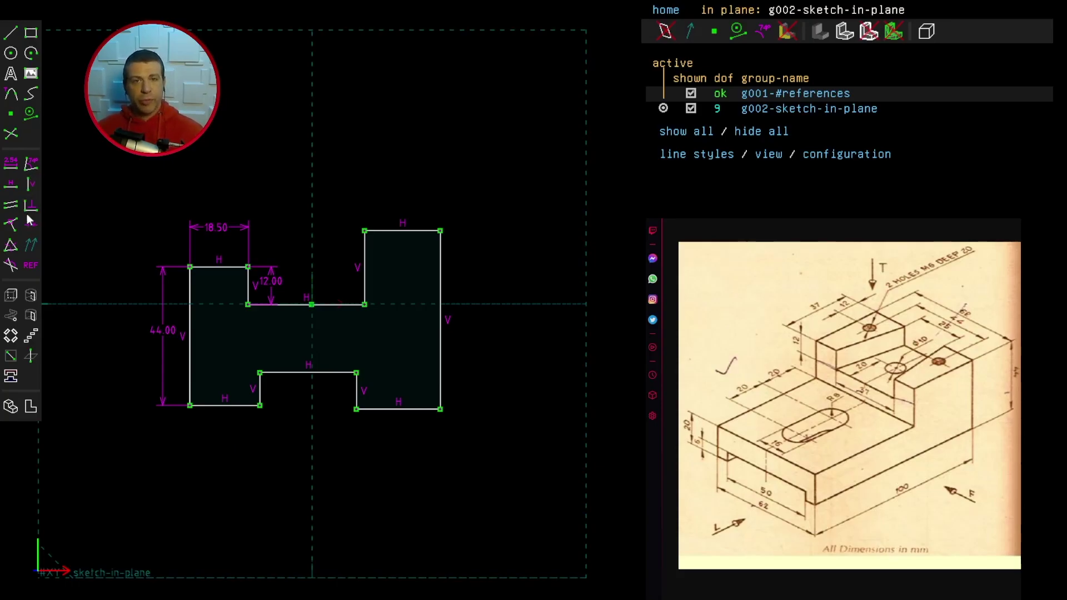
click(190, 361)
click(441, 354)
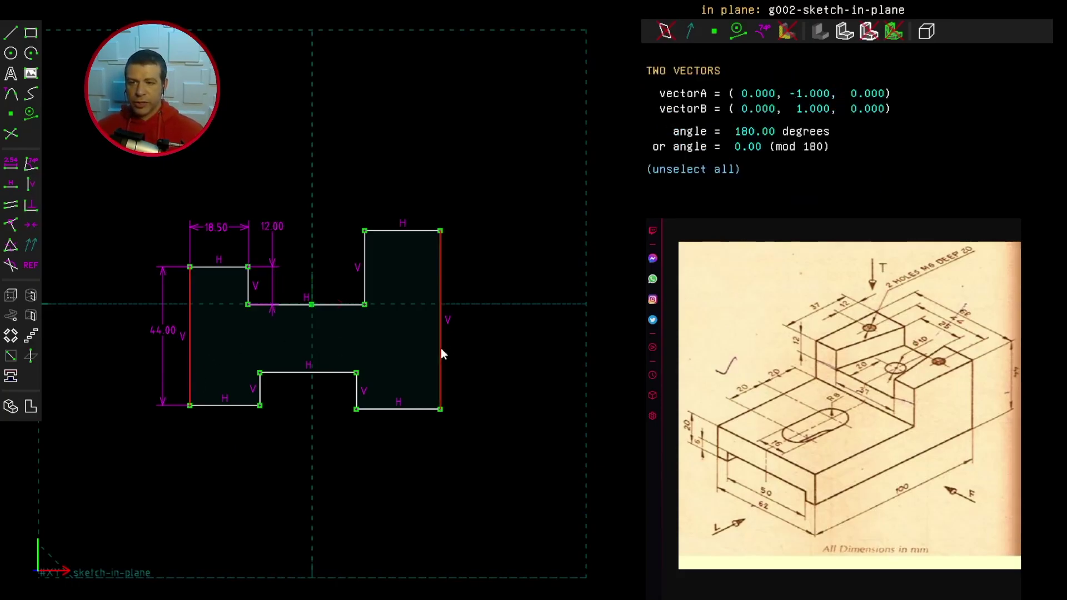
click(11, 245)
click(248, 285)
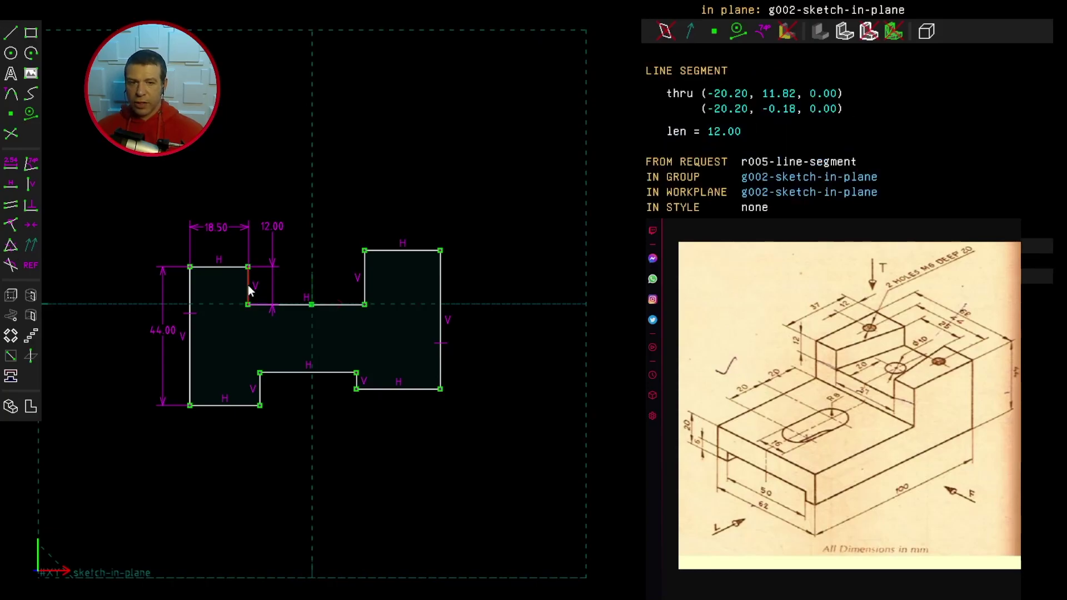
click(366, 284)
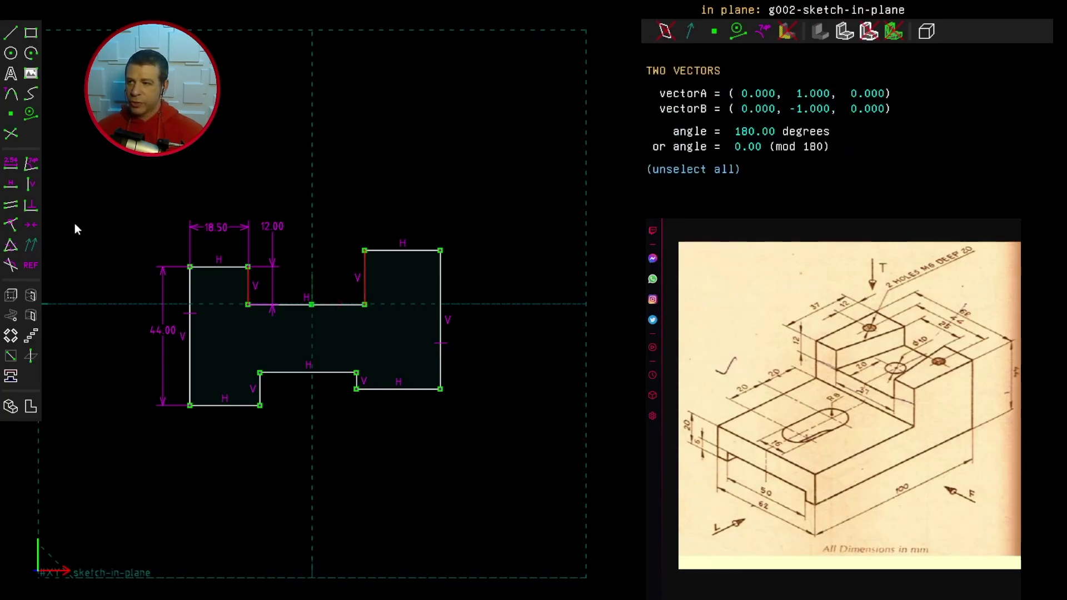
click(11, 245)
click(323, 373)
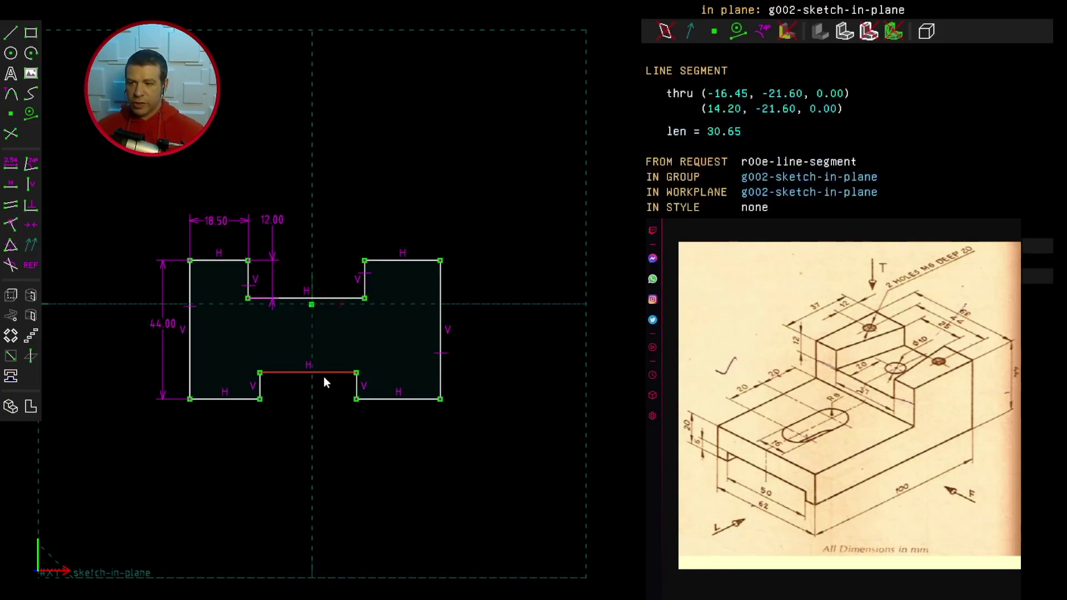
Dimension the recess width to 55 and the bottom-left ledge to 6.
click(10, 163)
key(BackSpace)
text(55)
key(Return)
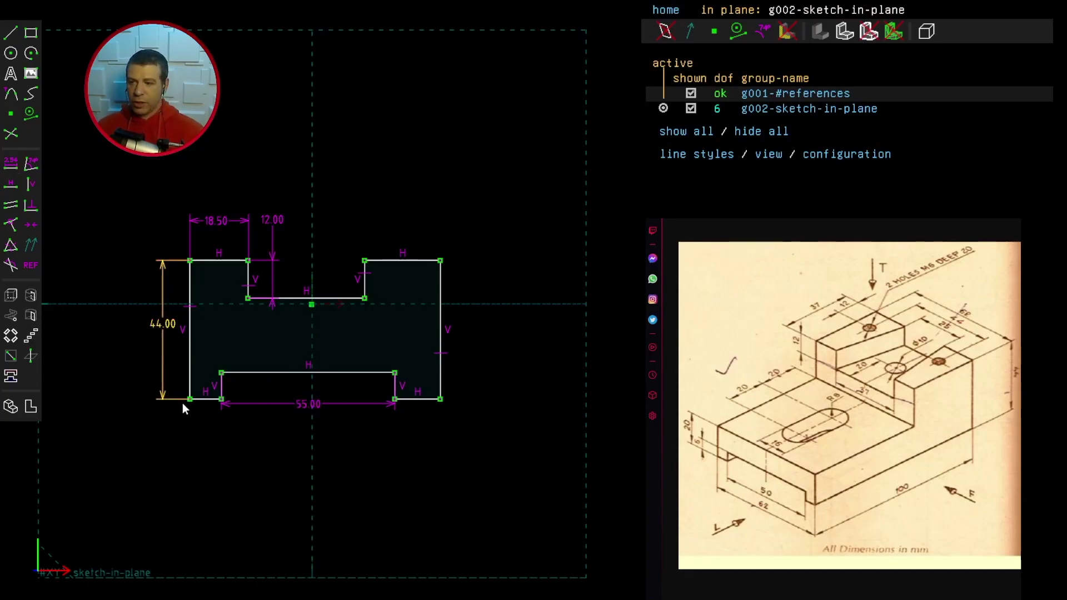
click(212, 399)
click(15, 170)
text(6)
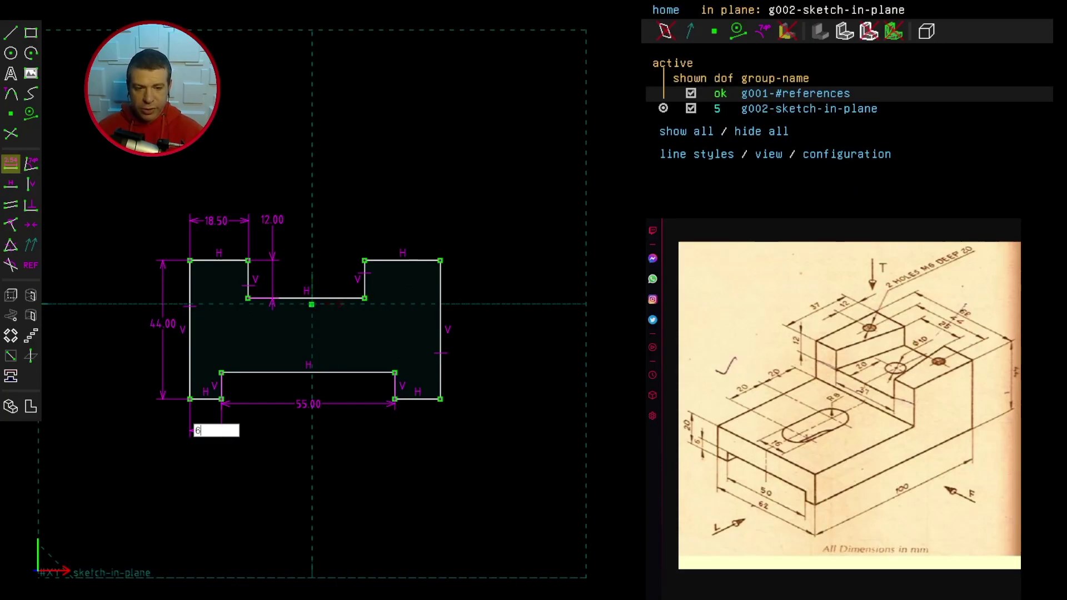
key(Return)
Make the two bottom ledges equal length and the two top edges equal length.
key(Escape)
click(416, 400)
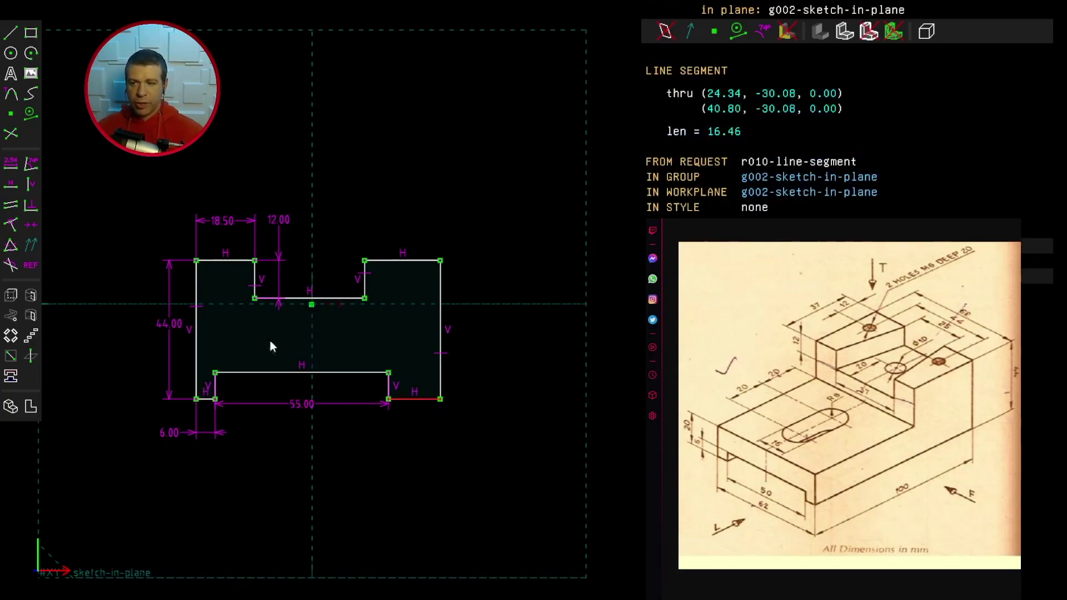
click(213, 399)
key(q)
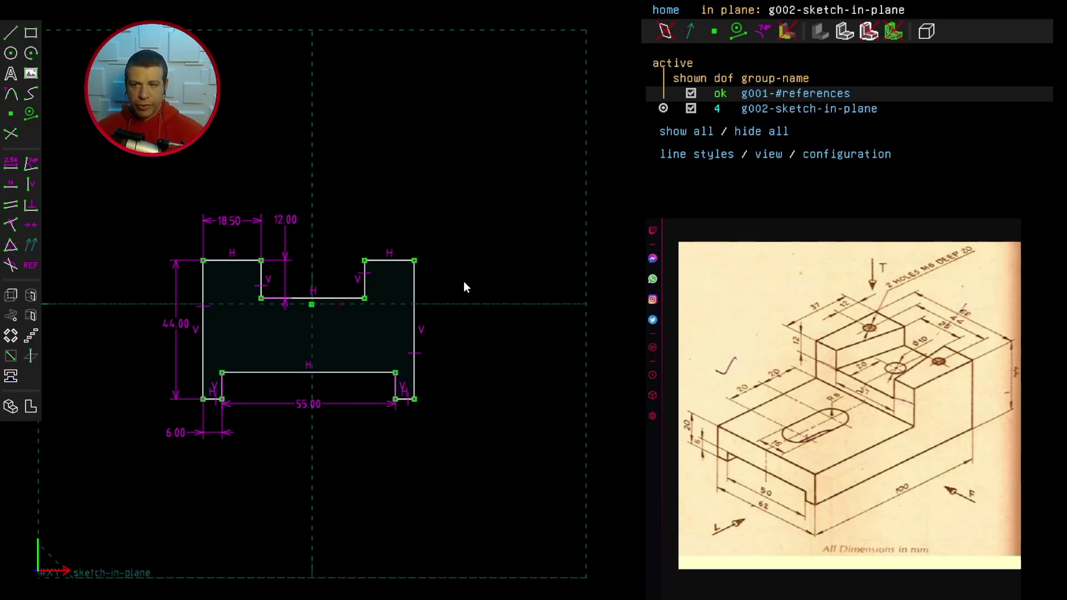
click(240, 269)
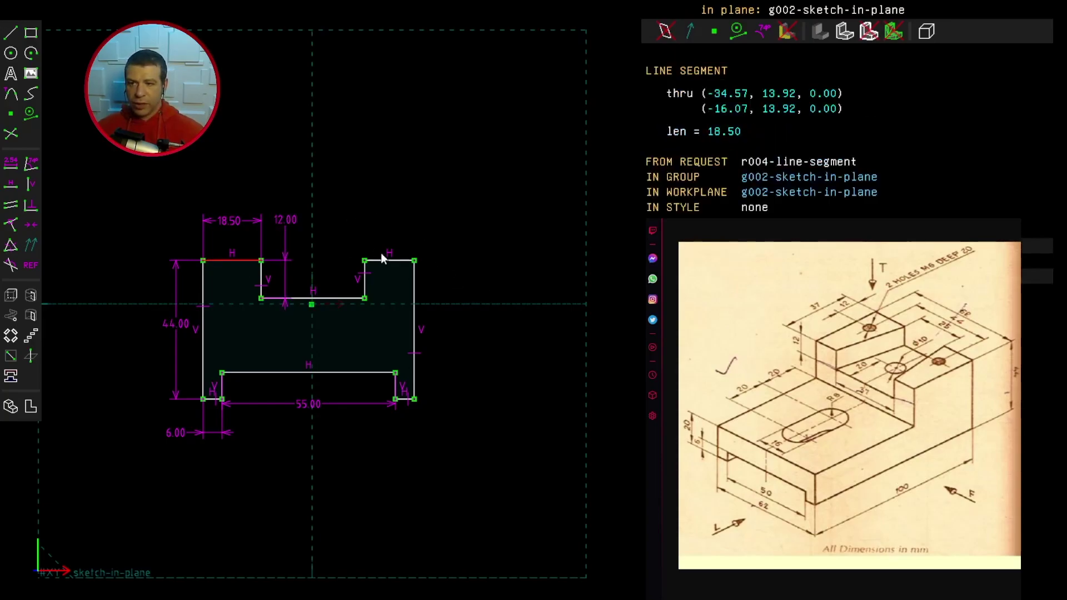
click(384, 260)
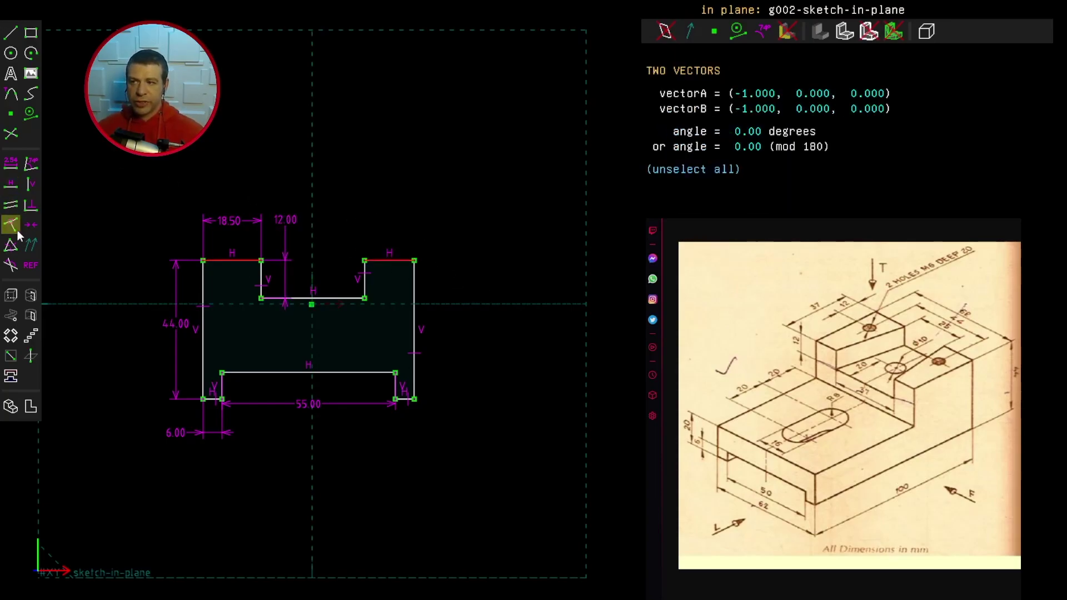
key(q)
Set the recess depth to 6 and drag the profile to check it stays closed.
click(225, 385)
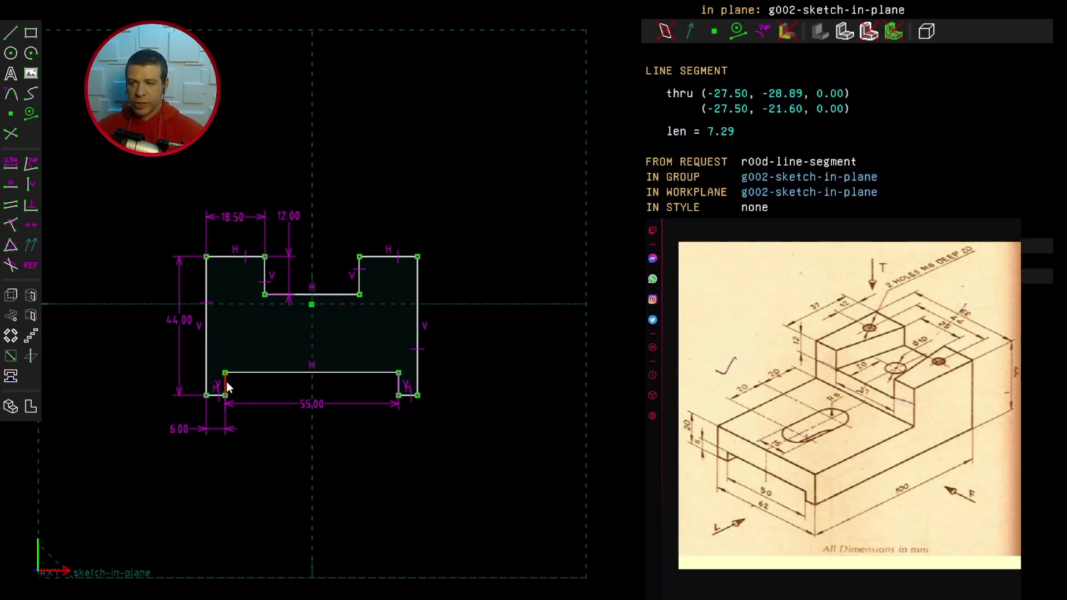
click(10, 165)
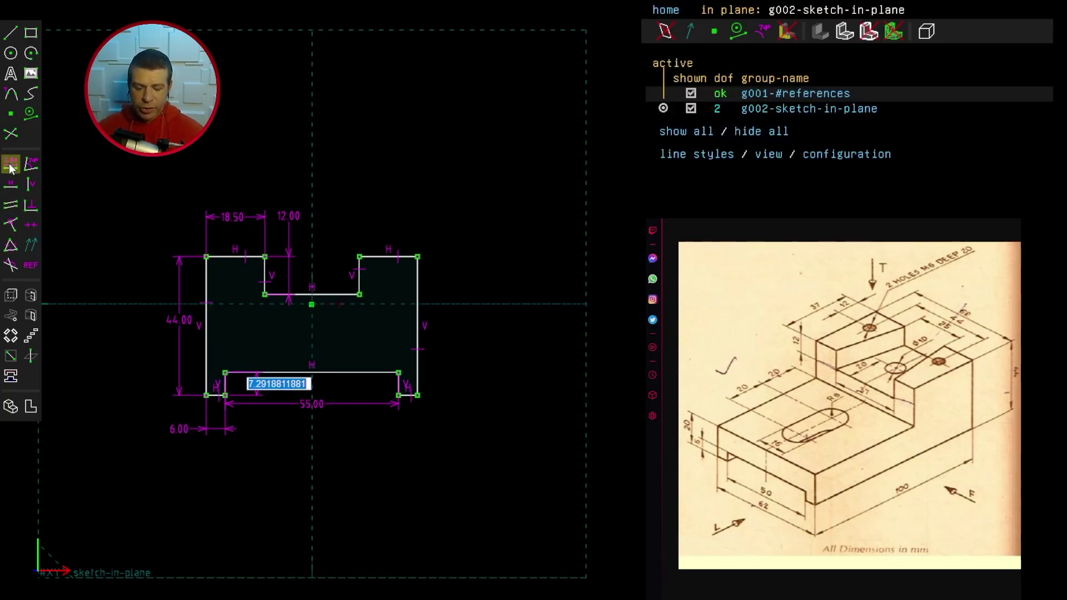
text(6)
key(Return)
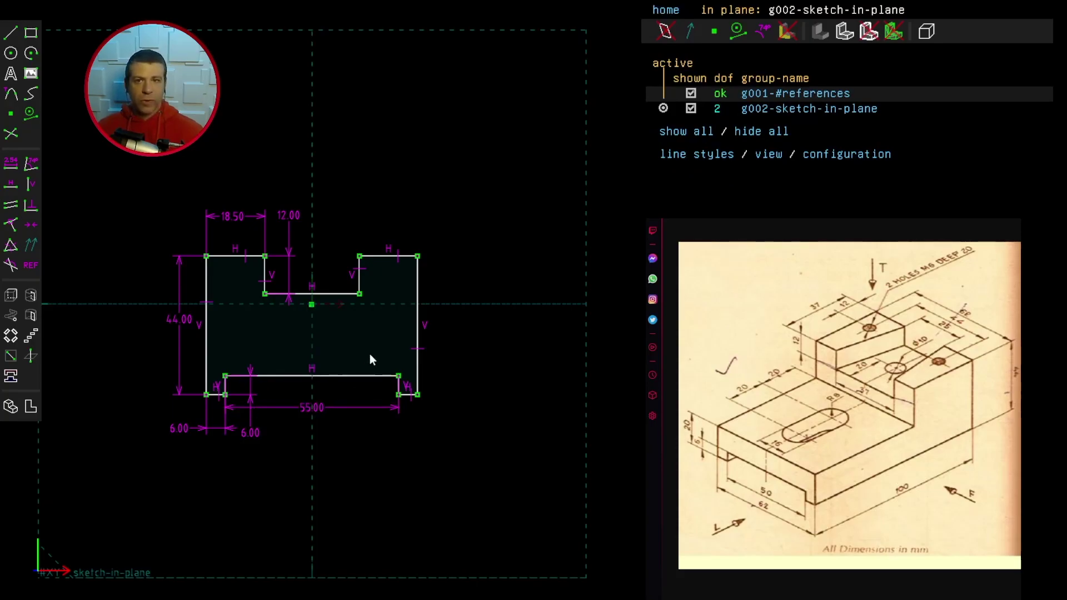
mouse_move(417, 394)
mouse_down()
mouse_move(443, 329)
mouse_move(411, 357)
mouse_move(415, 315)
mouse_move(400, 340)
mouse_move(442, 359)
mouse_up()
Snap the recess's top-left corner onto the origin and extrude the stepped profile.
click(249, 339)
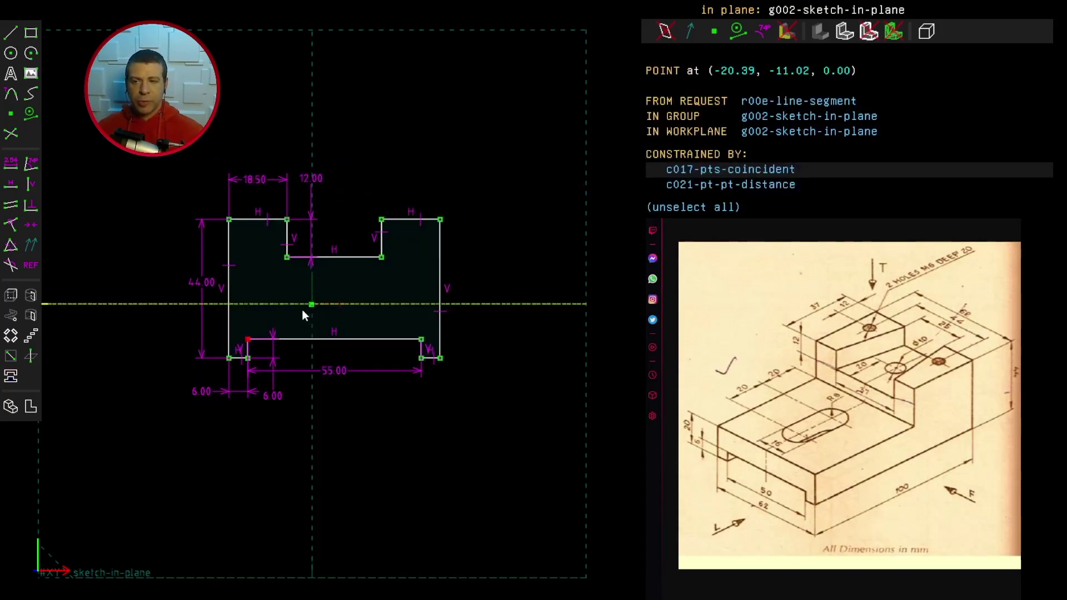
click(312, 305)
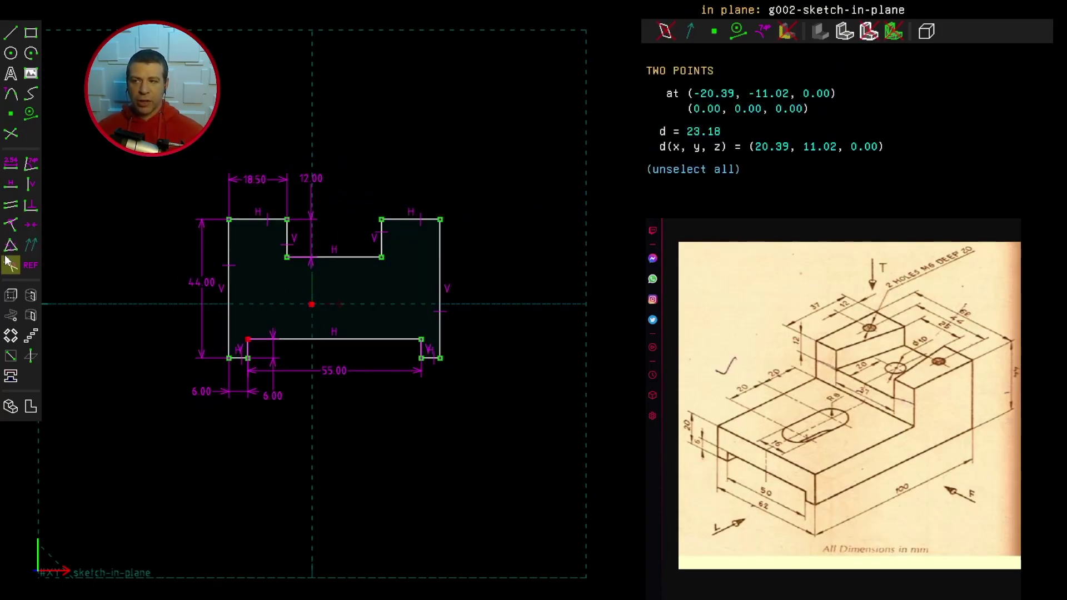
click(11, 225)
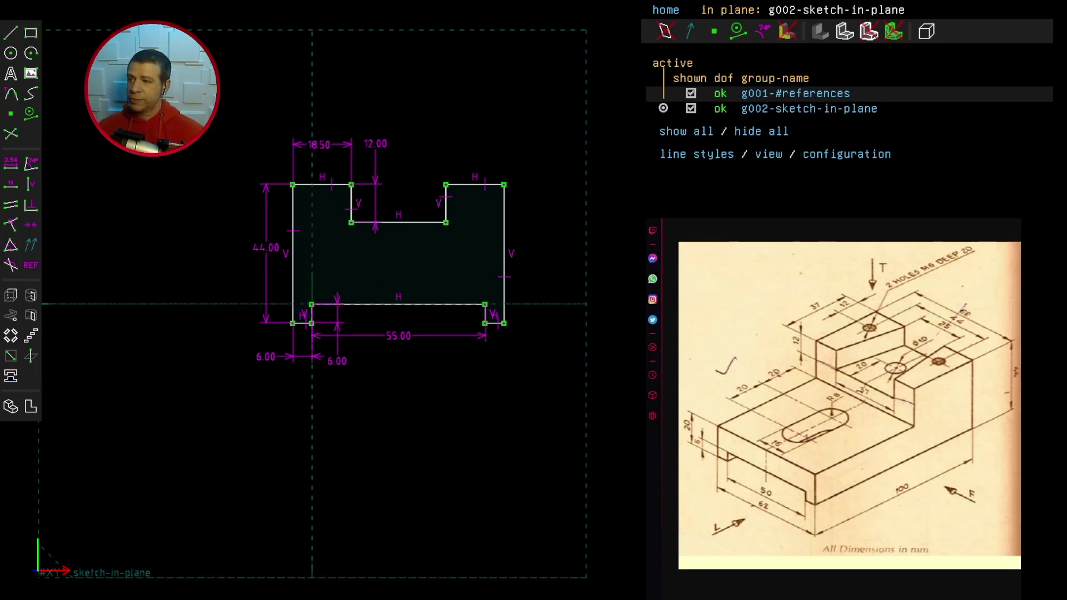
click(10, 295)
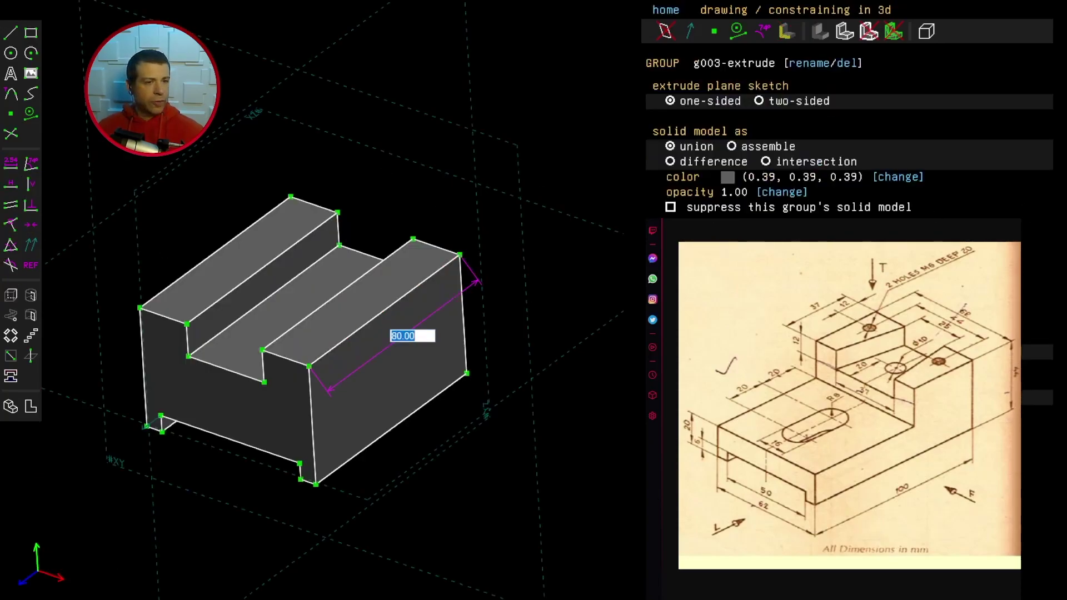
Confirm the 100 extrusion depth and start a new workplane sketch at the block's corner.
key(Return)
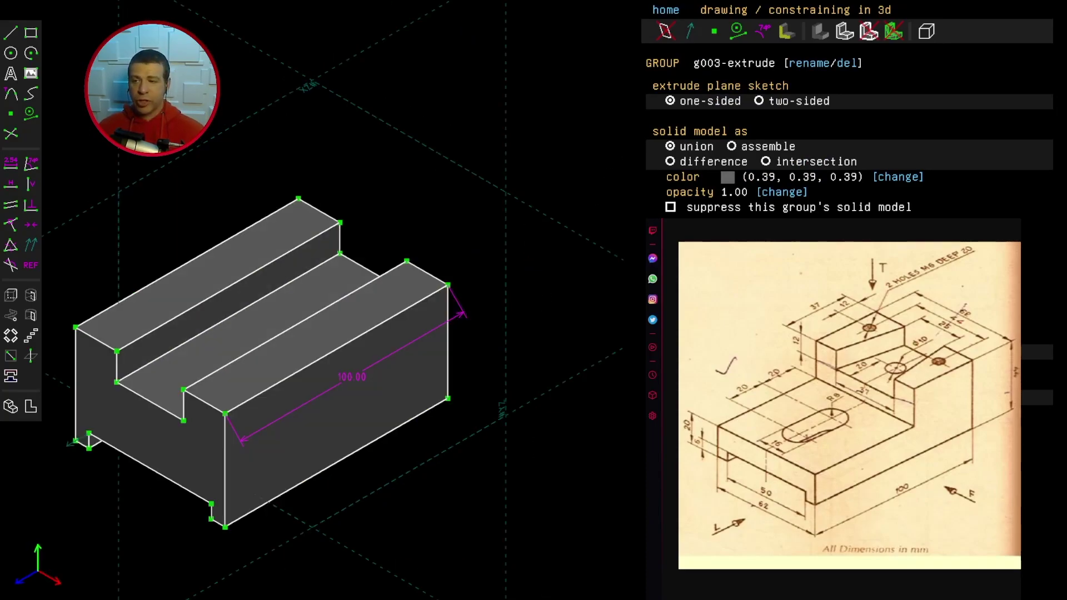
click(95, 338)
click(98, 314)
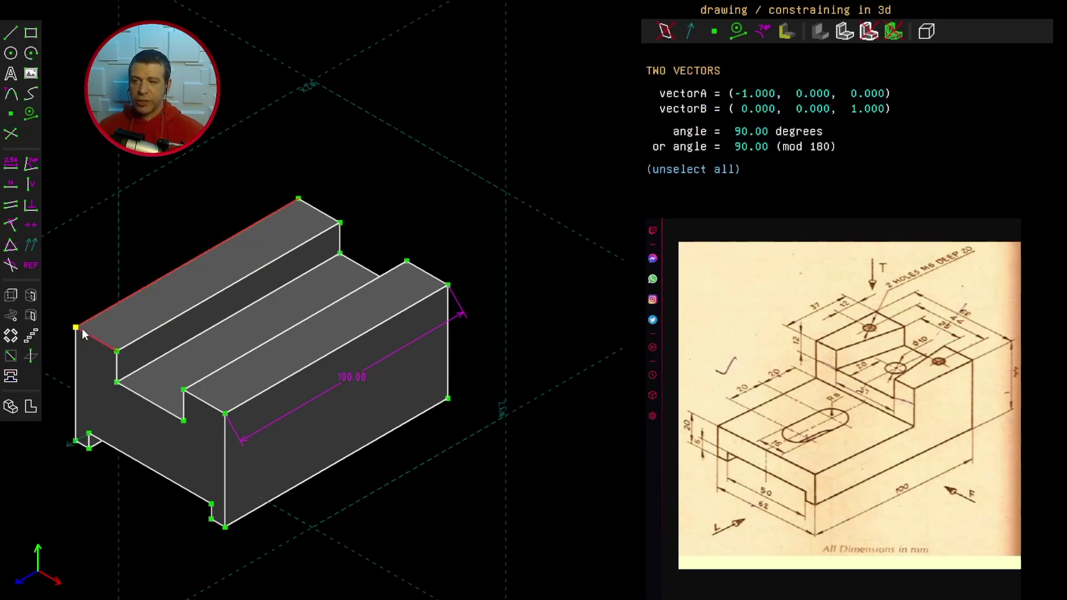
click(76, 329)
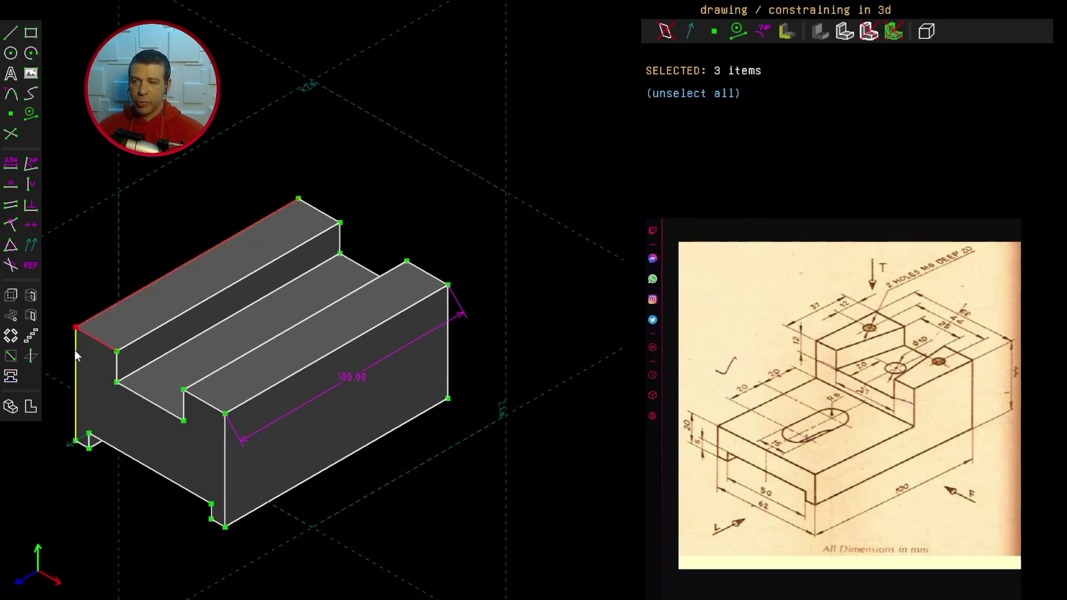
click(10, 357)
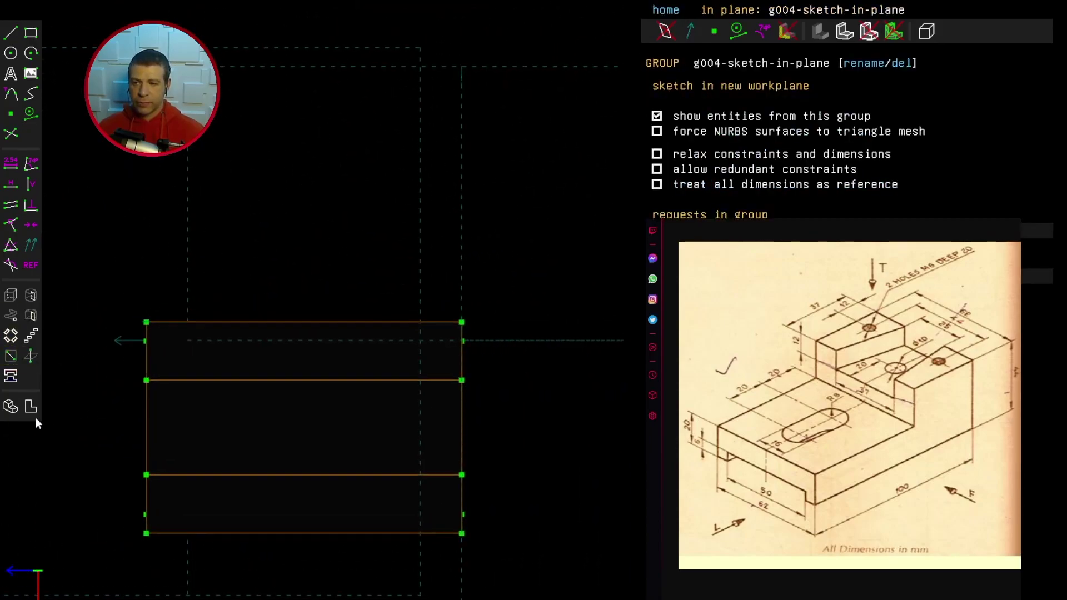
Draw a rectangle anchored to the block's top-left corner with its opposite corner on the block's bottom line.
click(31, 33)
click(114, 304)
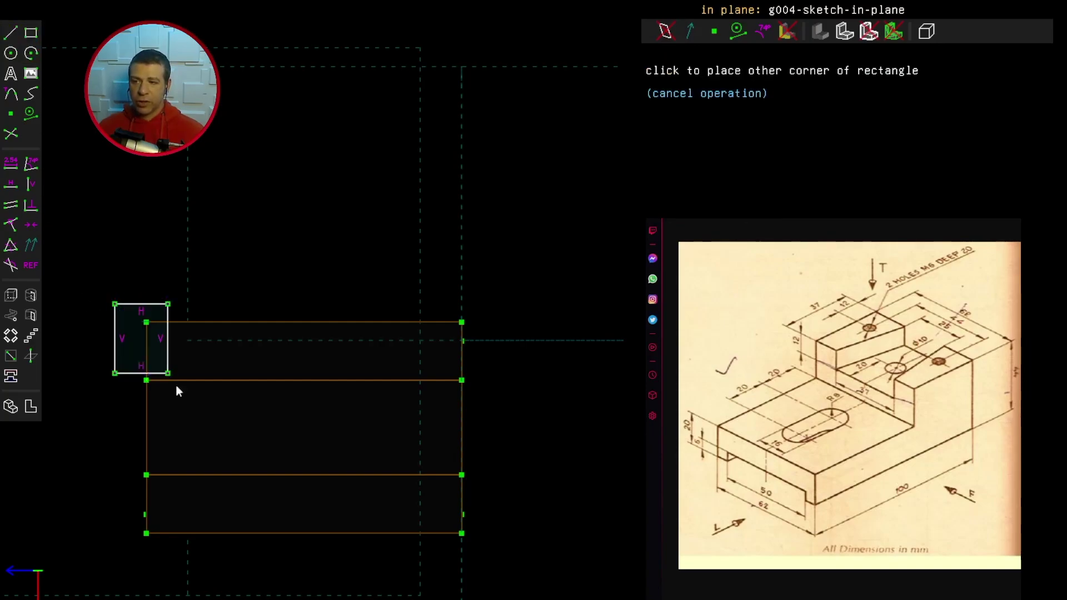
click(356, 565)
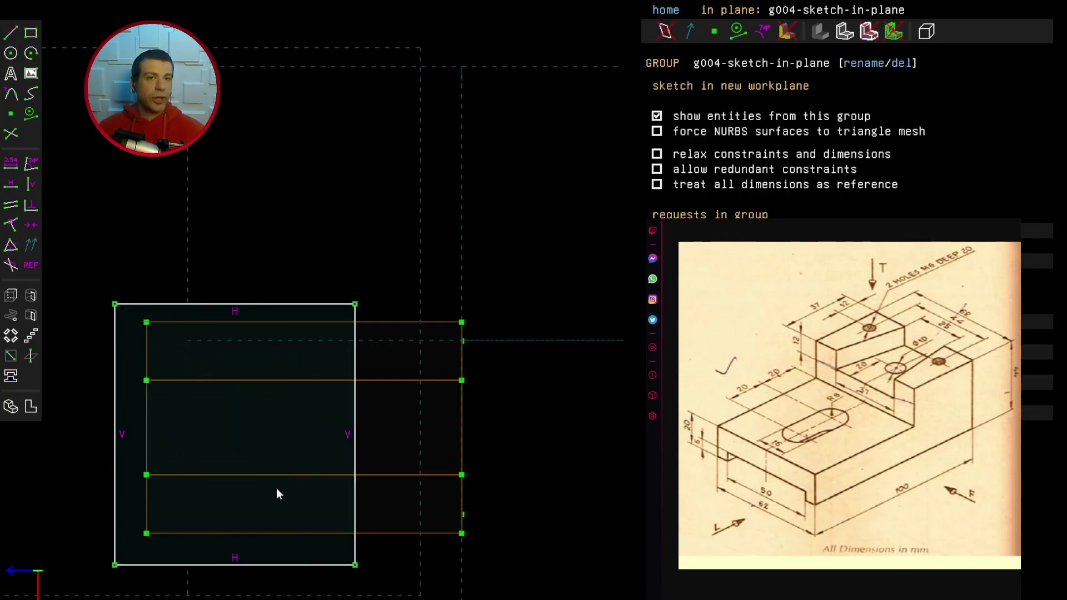
click(116, 304)
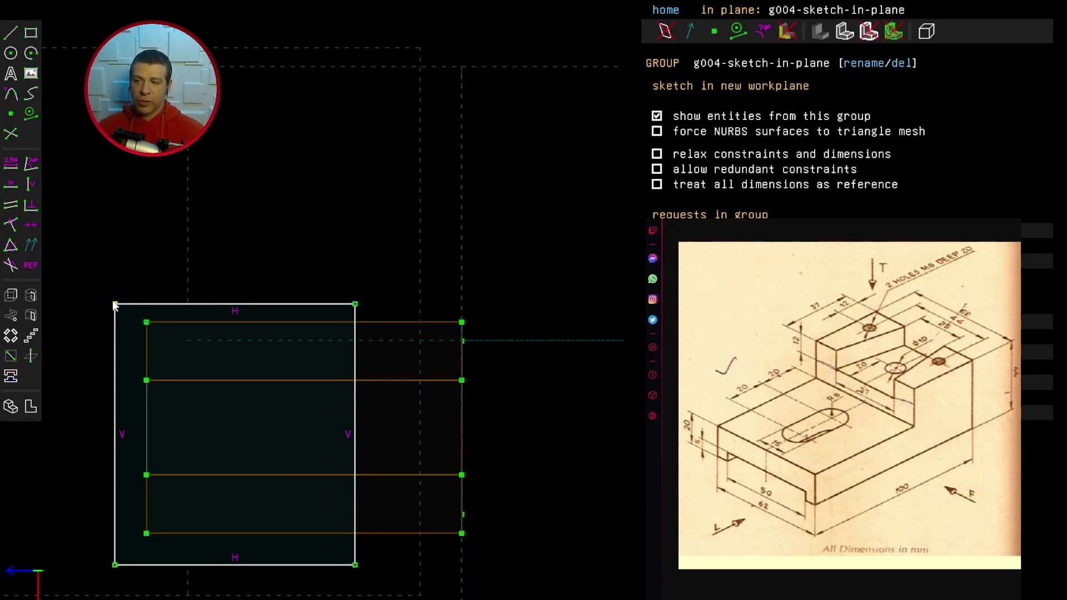
click(146, 322)
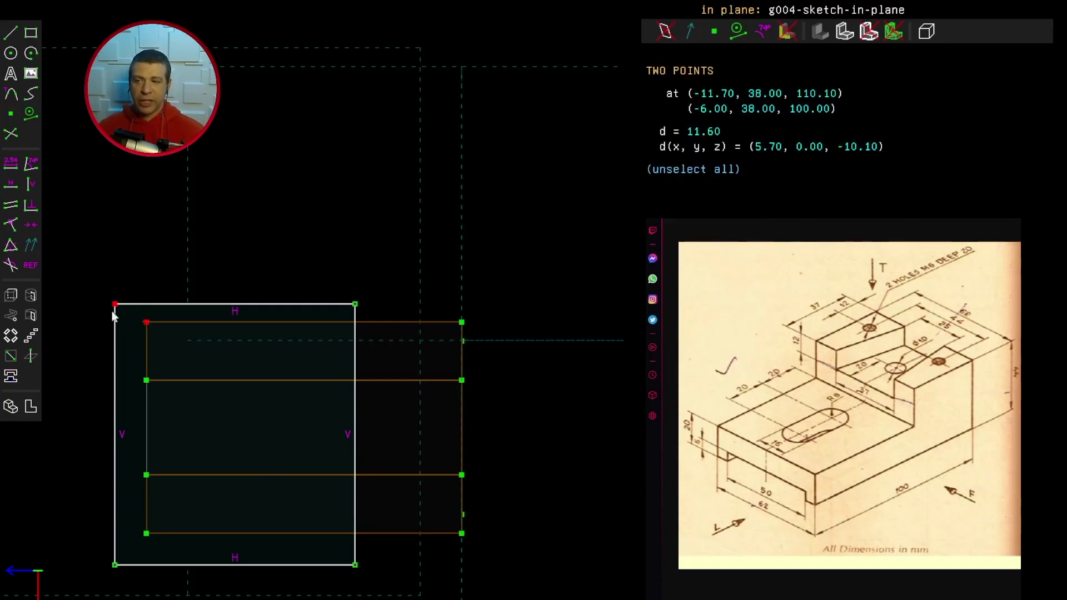
click(11, 226)
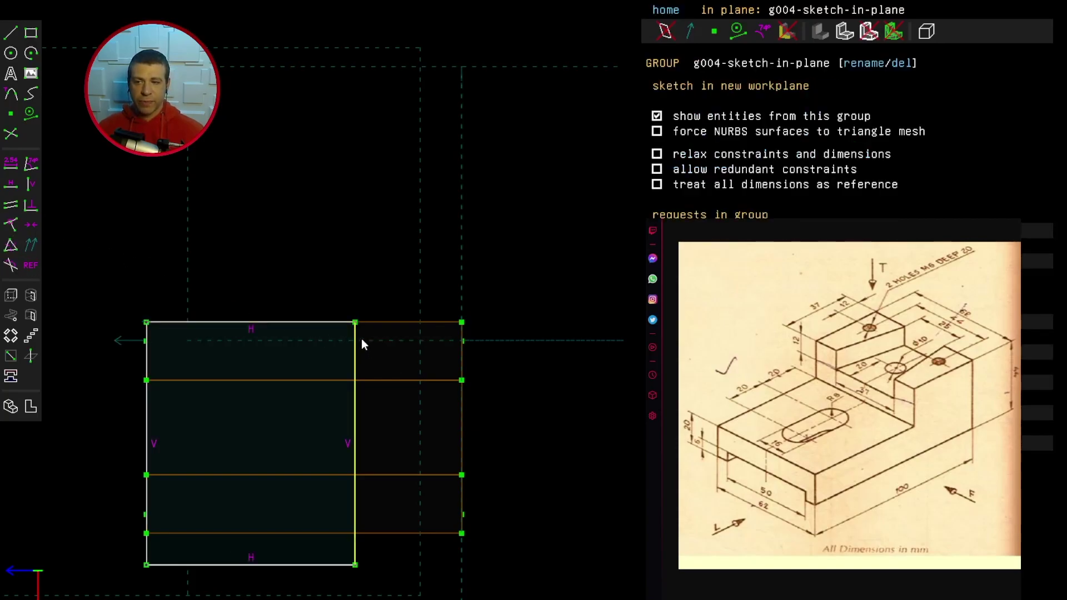
click(353, 564)
click(334, 533)
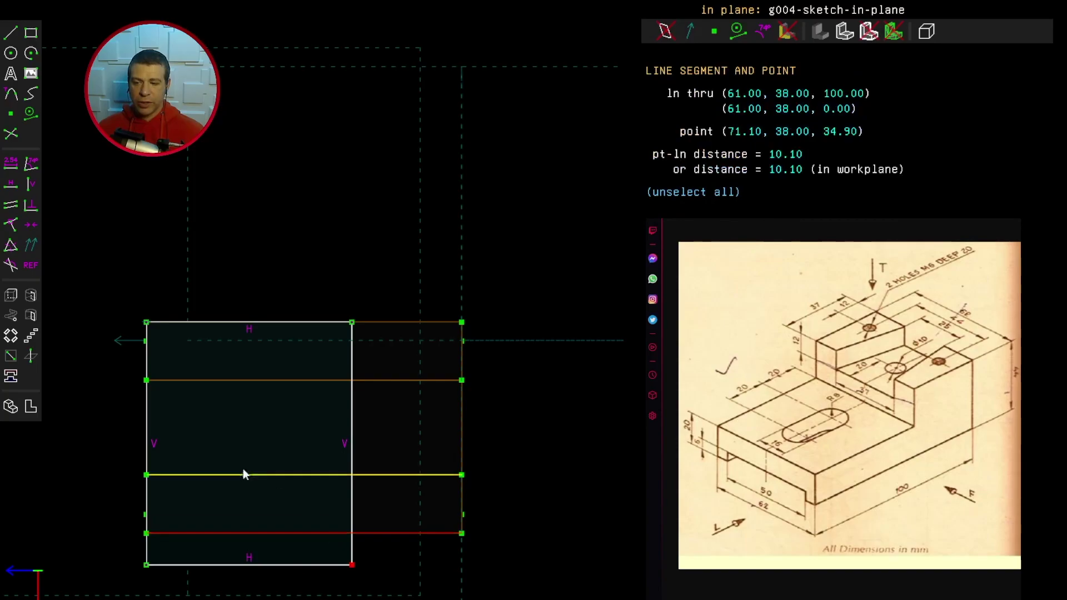
click(12, 226)
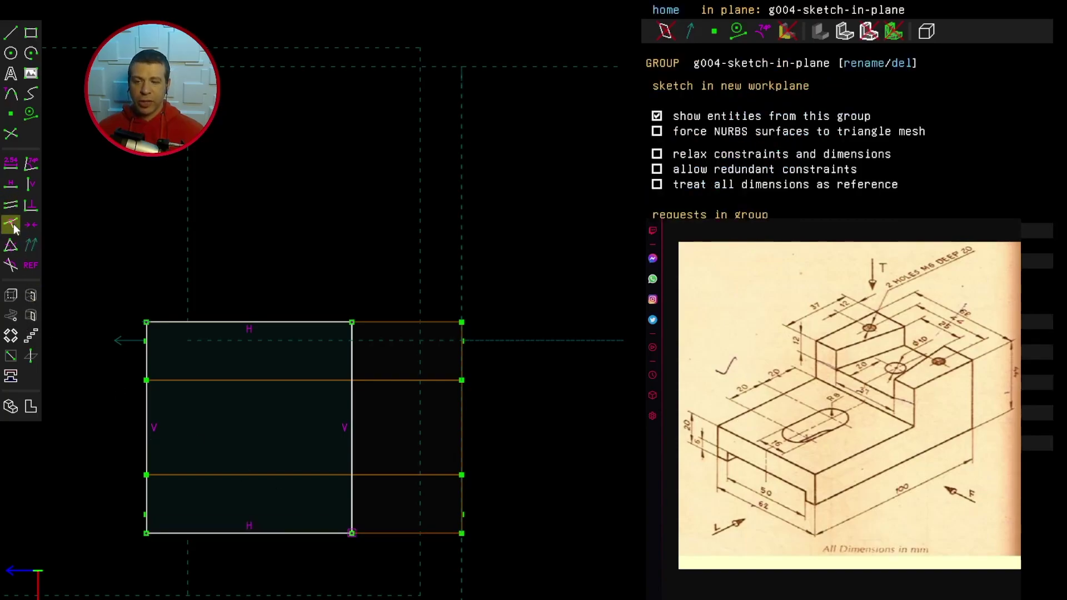
Dimension the rectangle's top edge to 63 and extrude it.
click(667, 10)
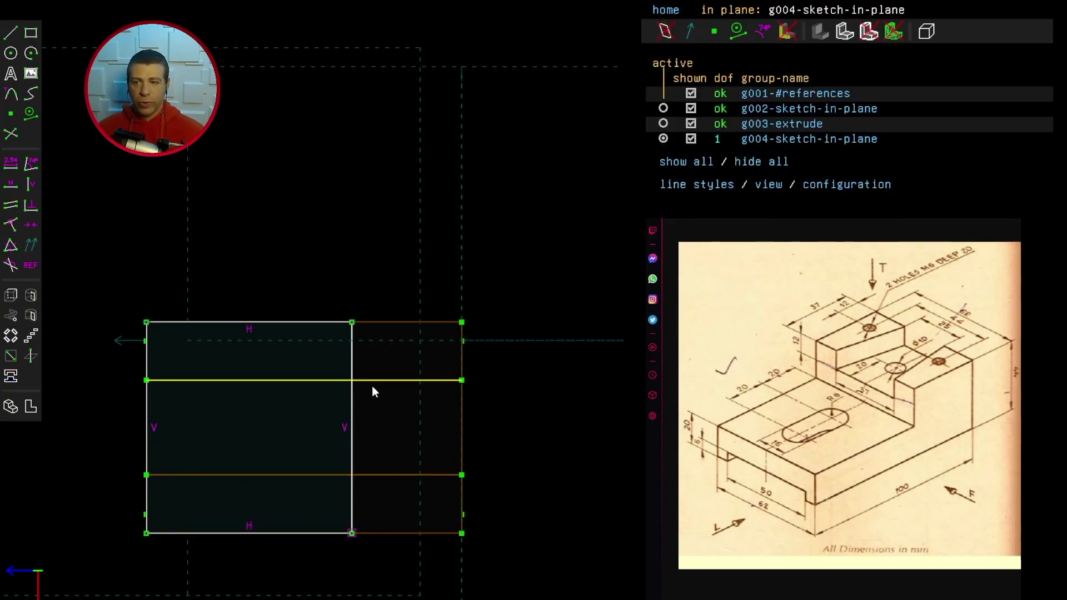
mouse_move(350, 406)
mouse_down()
mouse_move(375, 405)
mouse_move(316, 396)
mouse_move(335, 378)
mouse_move(355, 380)
mouse_move(347, 385)
mouse_up()
click(212, 322)
key(d)
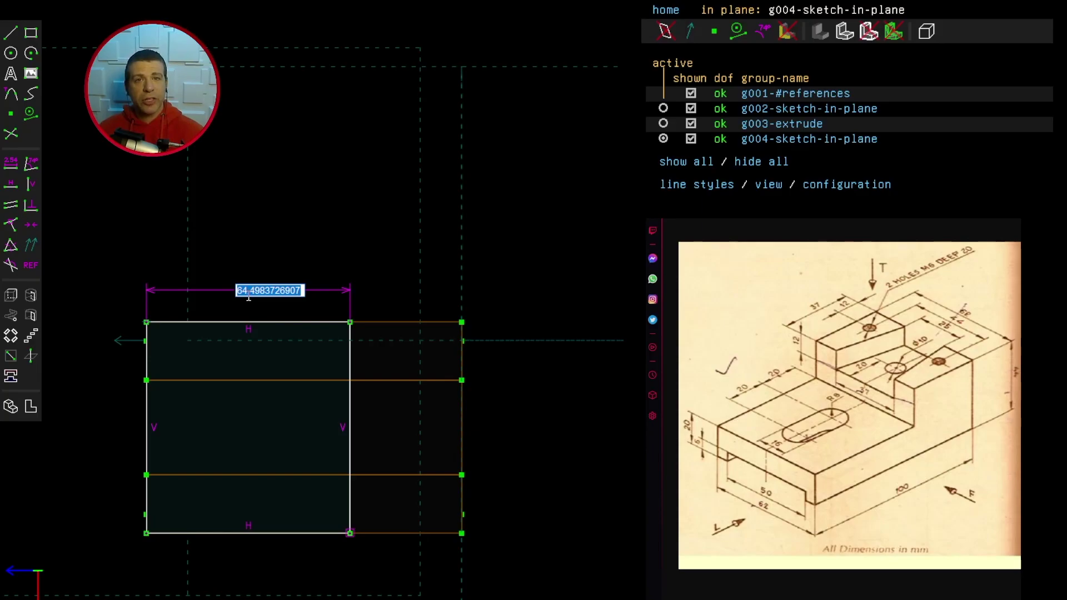
text(63)
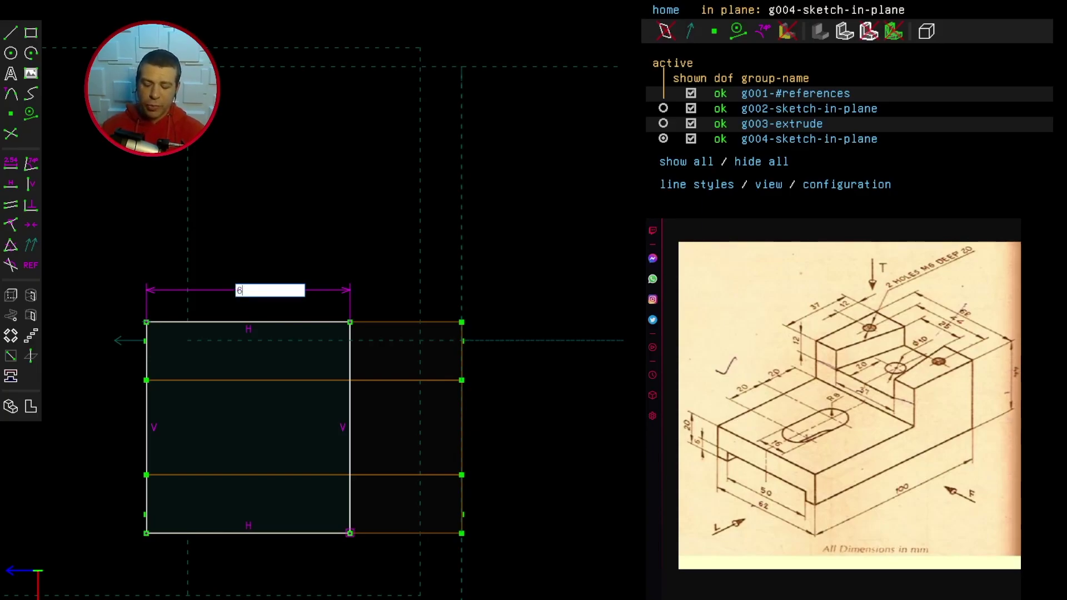
key(Return)
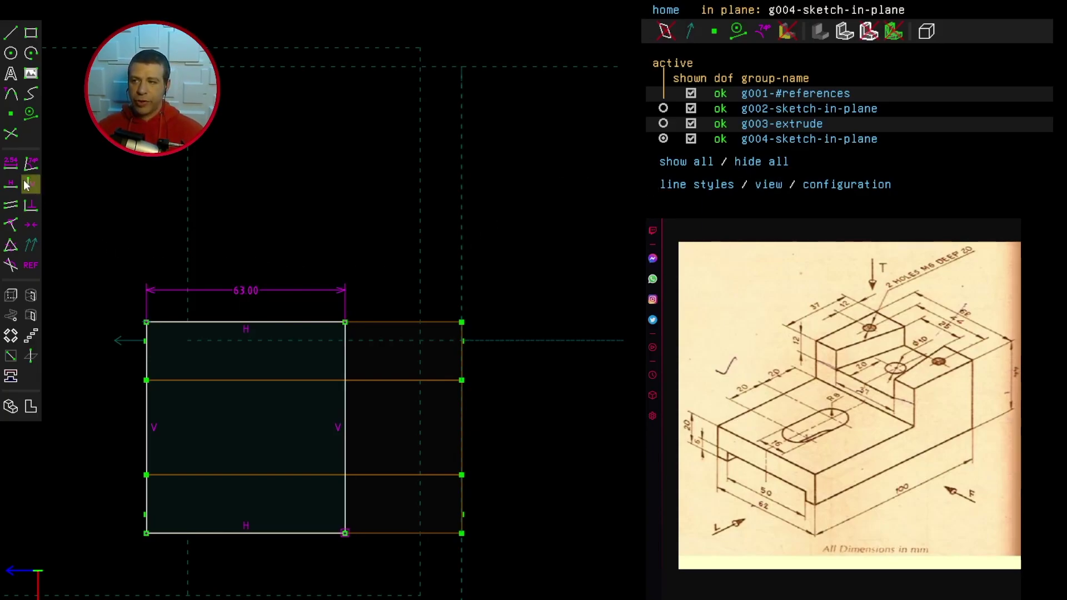
click(11, 295)
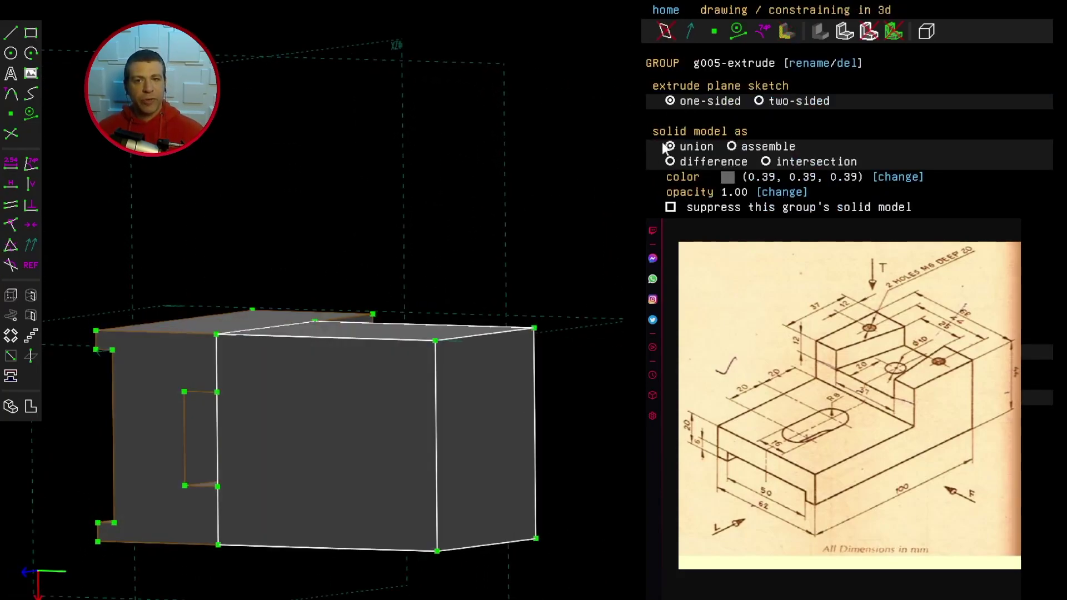
Set the rectangle extrusion to difference so it cuts a step, viewing it isometrically.
click(671, 162)
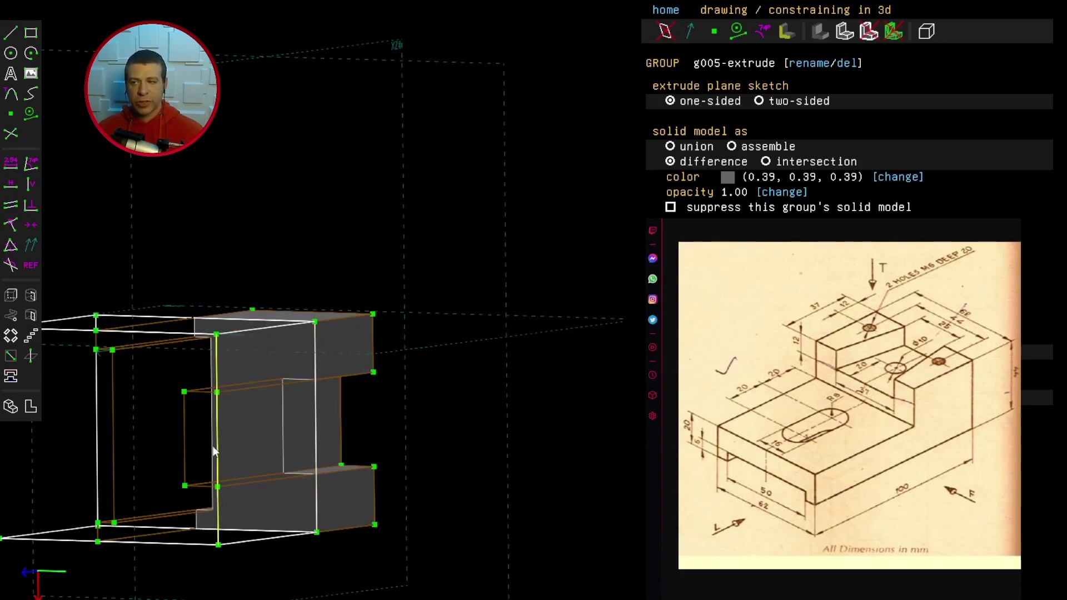
scroll(139, 461, up, 2)
middle_drag(70, 483, 423, 434)
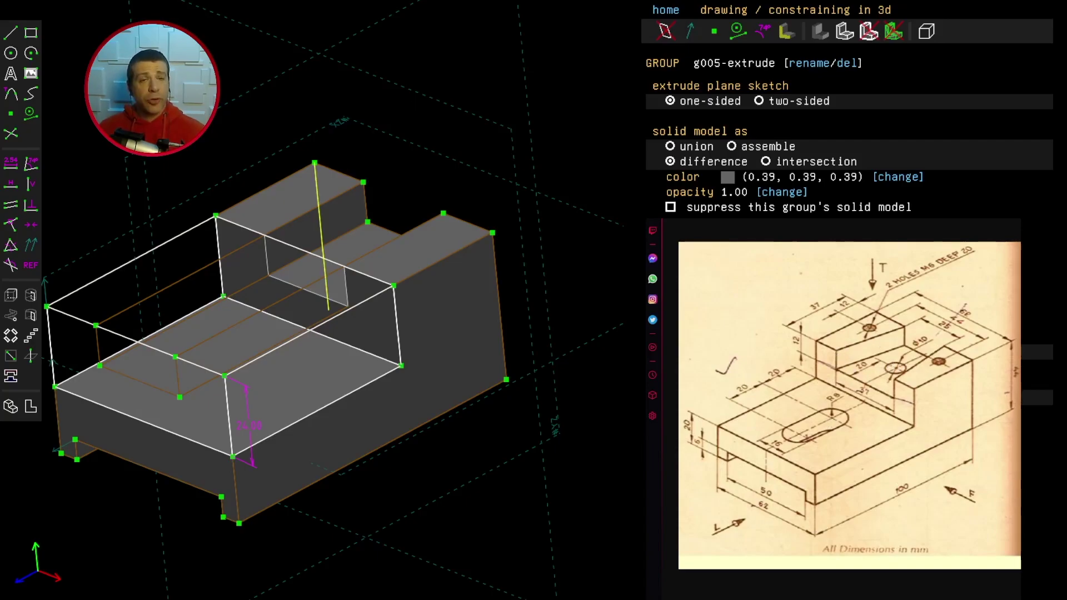
click(350, 188)
click(357, 179)
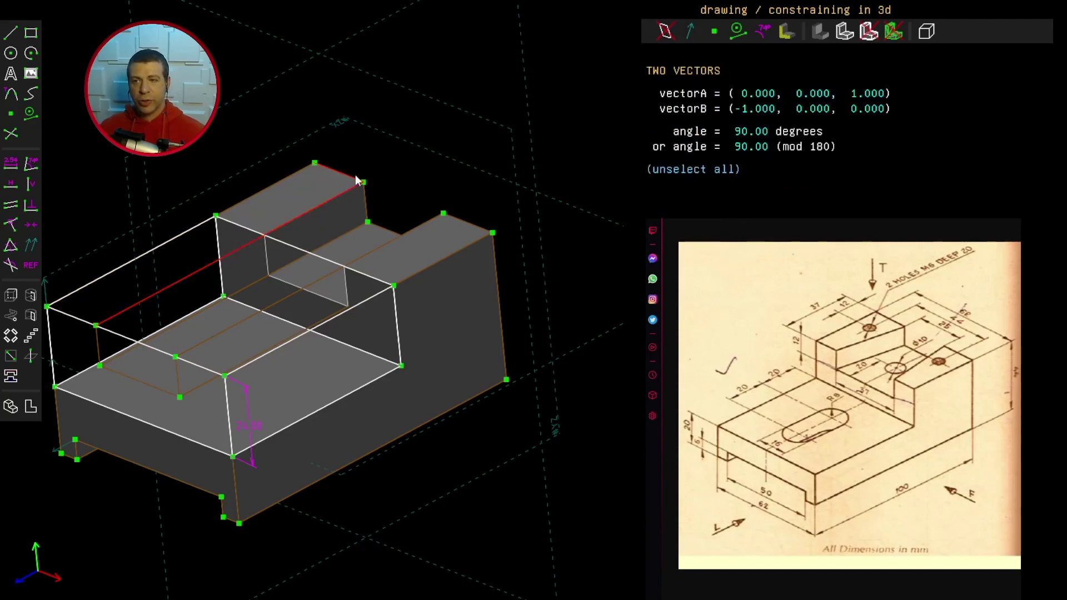
Start a new workplane sketch at the block's corner and draw a closed four-sided trapezoid.
click(363, 184)
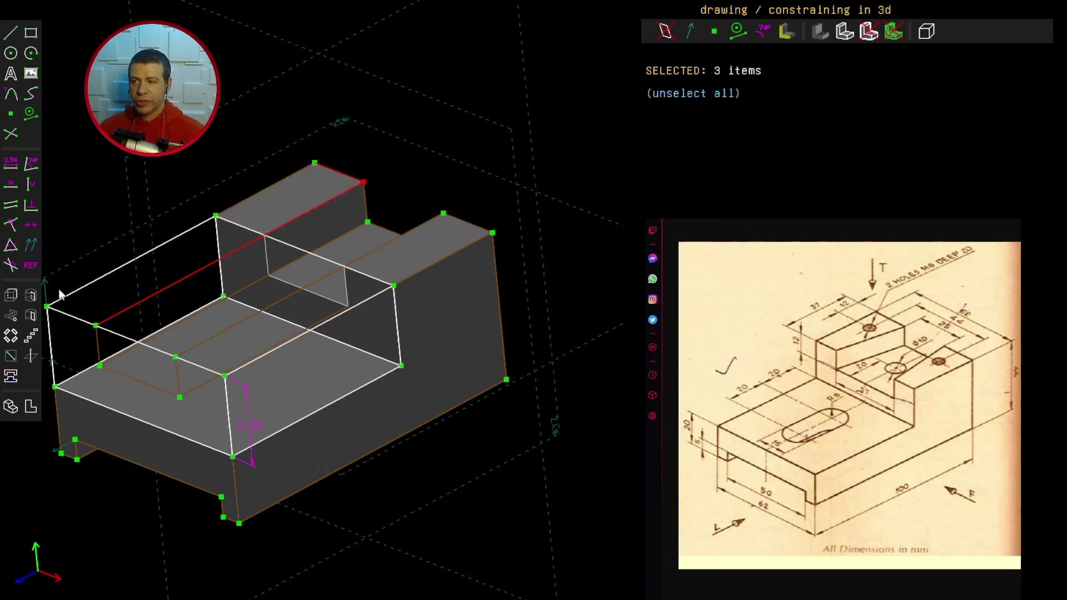
click(9, 359)
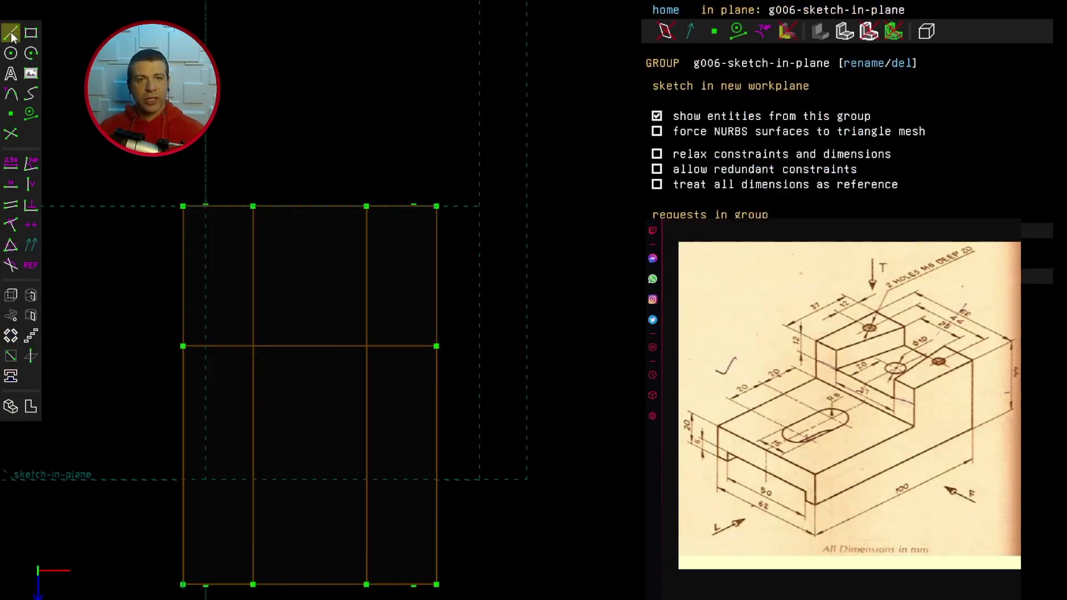
click(11, 34)
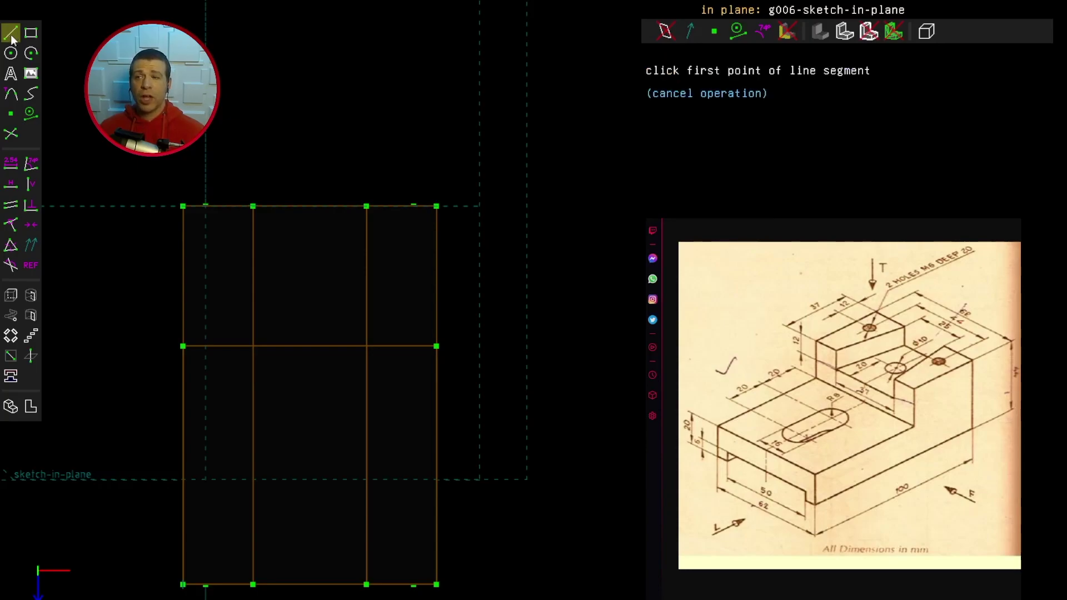
click(254, 178)
click(362, 180)
click(399, 318)
click(205, 319)
key(Escape)
Dimension the trapezoid's top edge to 25 and add a 30 reference width.
key(s)
click(206, 318)
click(253, 179)
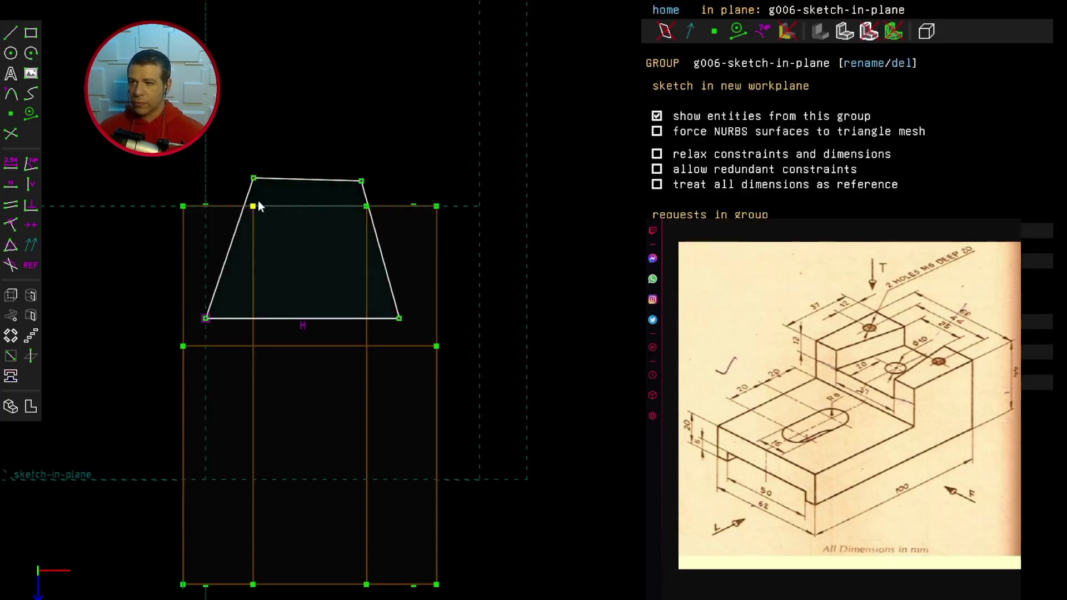
click(289, 178)
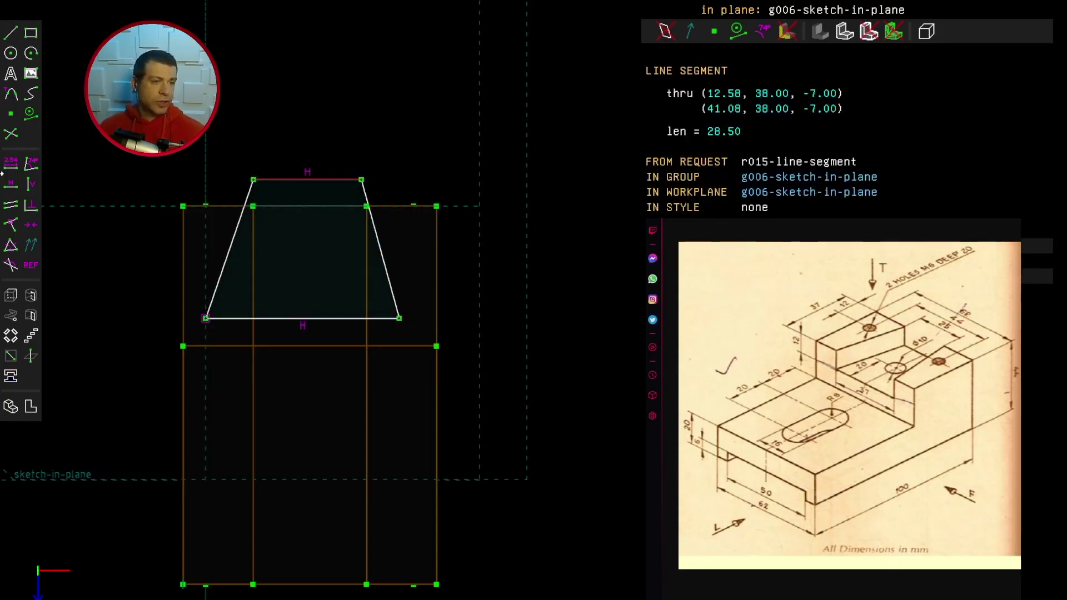
click(11, 168)
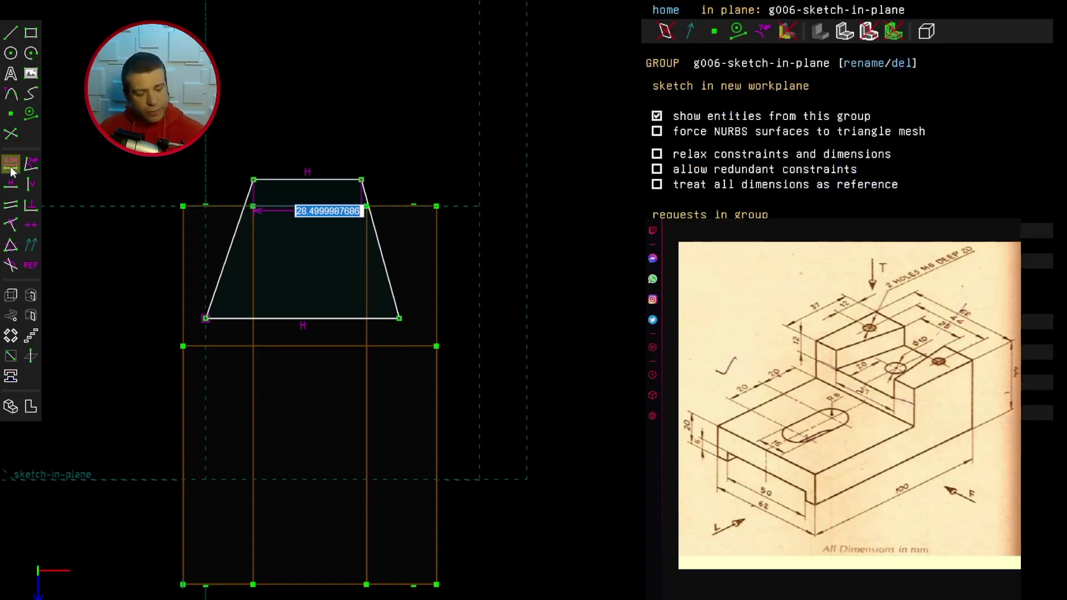
text(256)
key(Return)
click(11, 168)
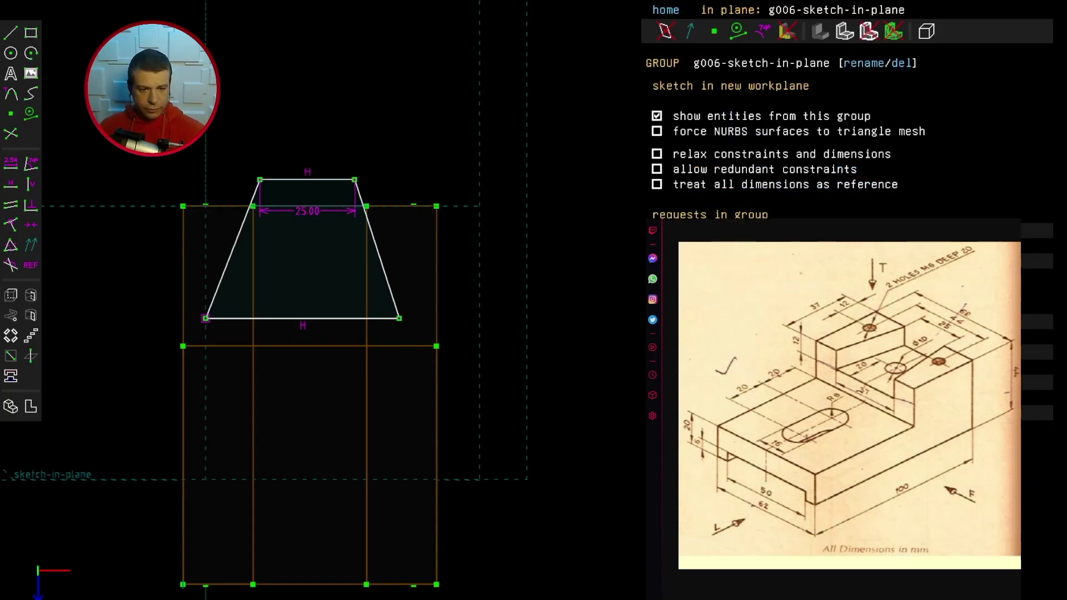
click(366, 207)
click(253, 206)
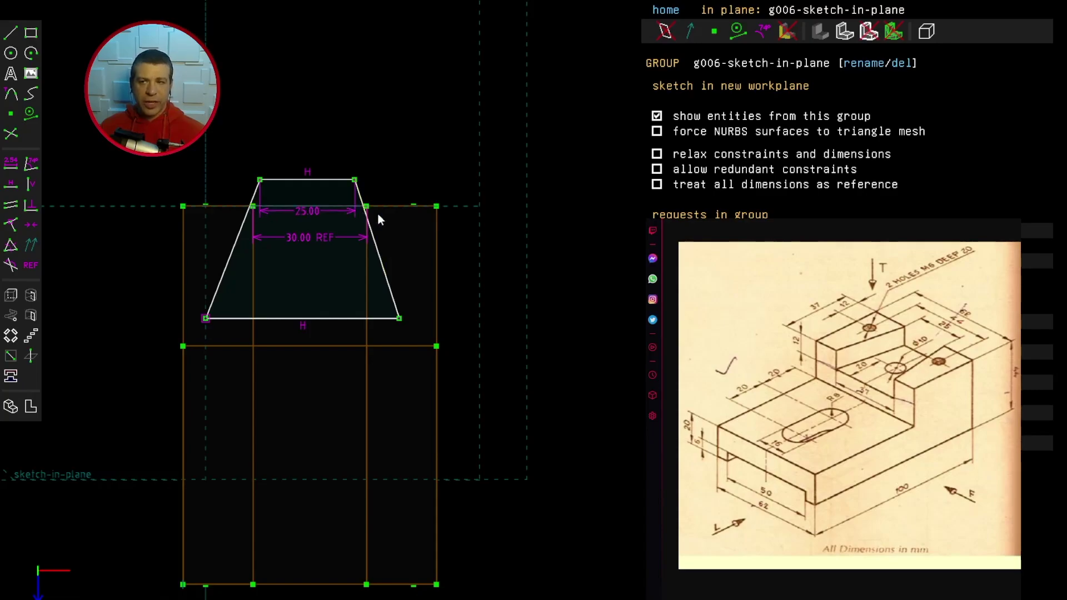
key(Escape)
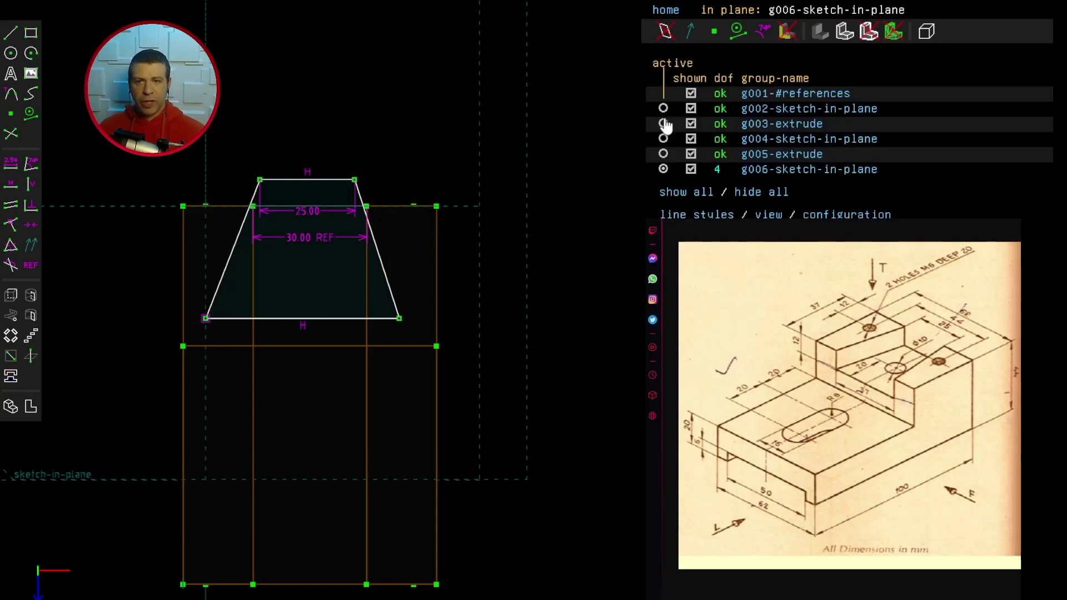
Activate the g002 profile sketch, view it face-on, and change its 55.00 span to 50.
click(663, 108)
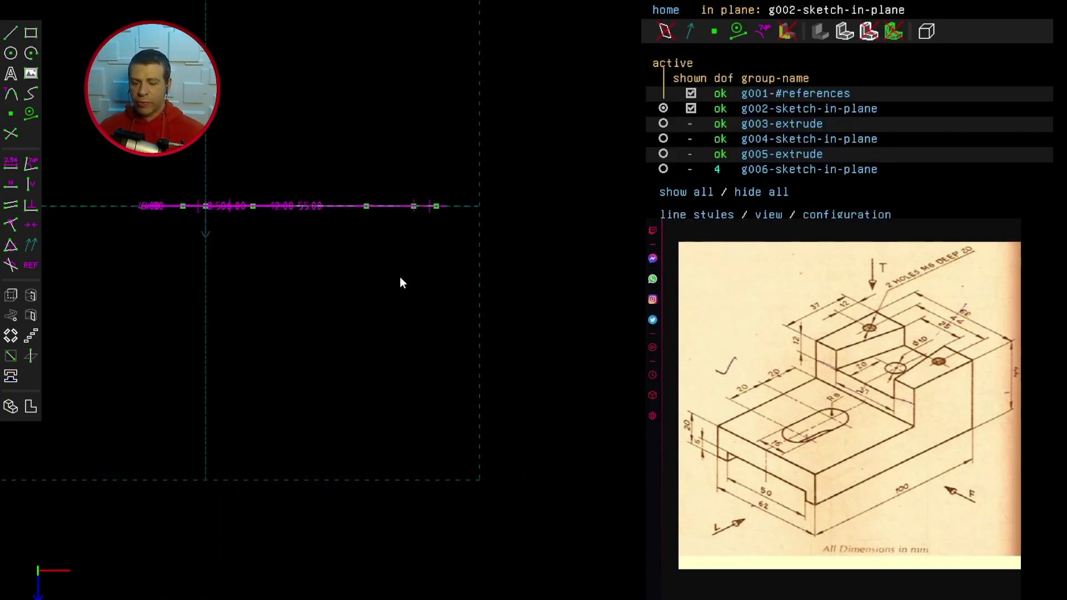
click(663, 109)
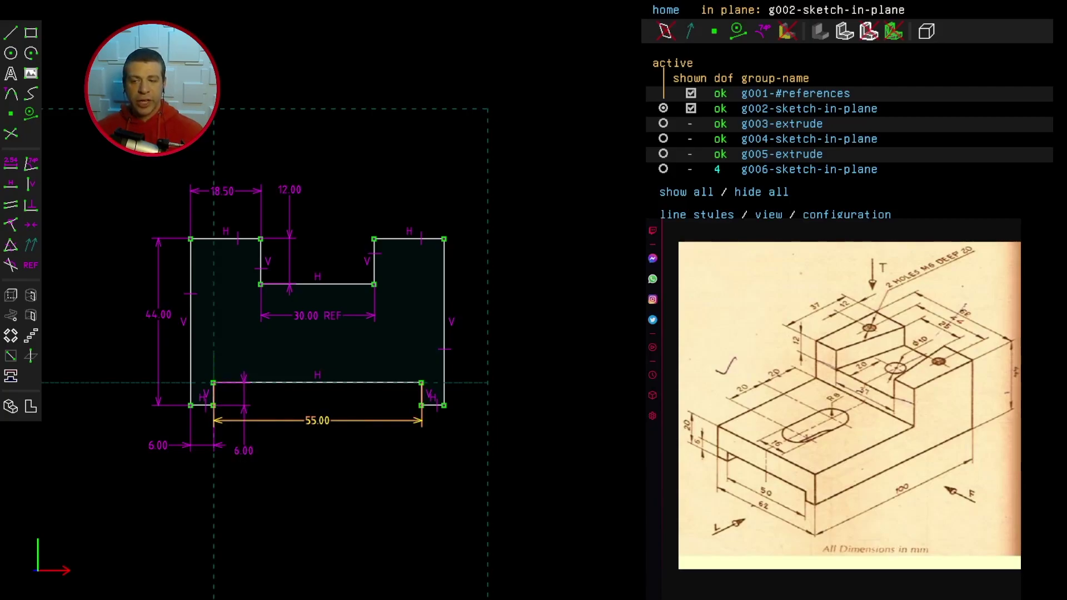
double_click(316, 425)
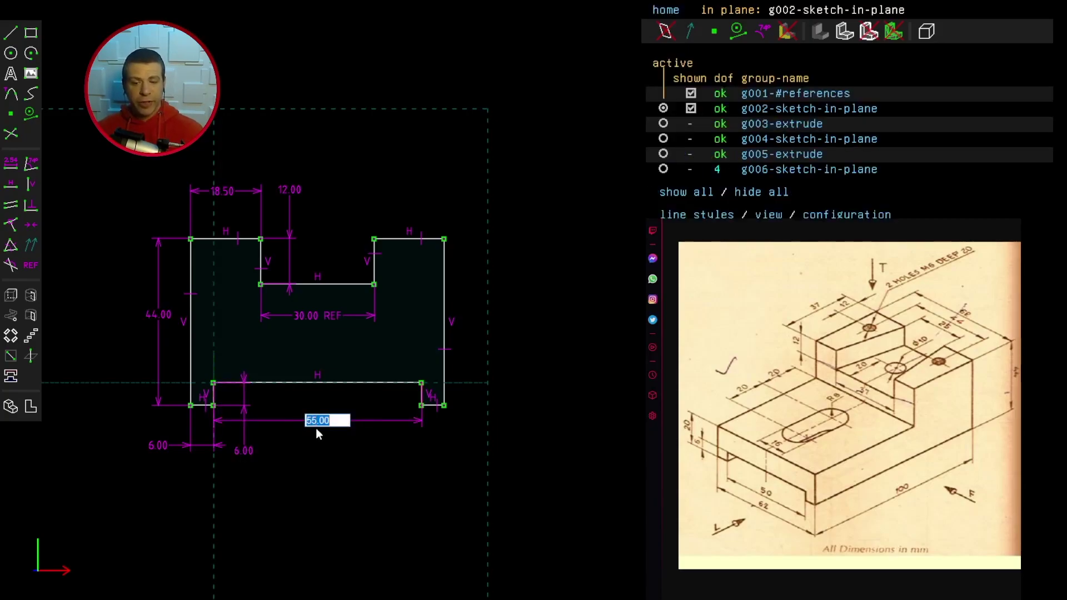
text(50)
key(Return)
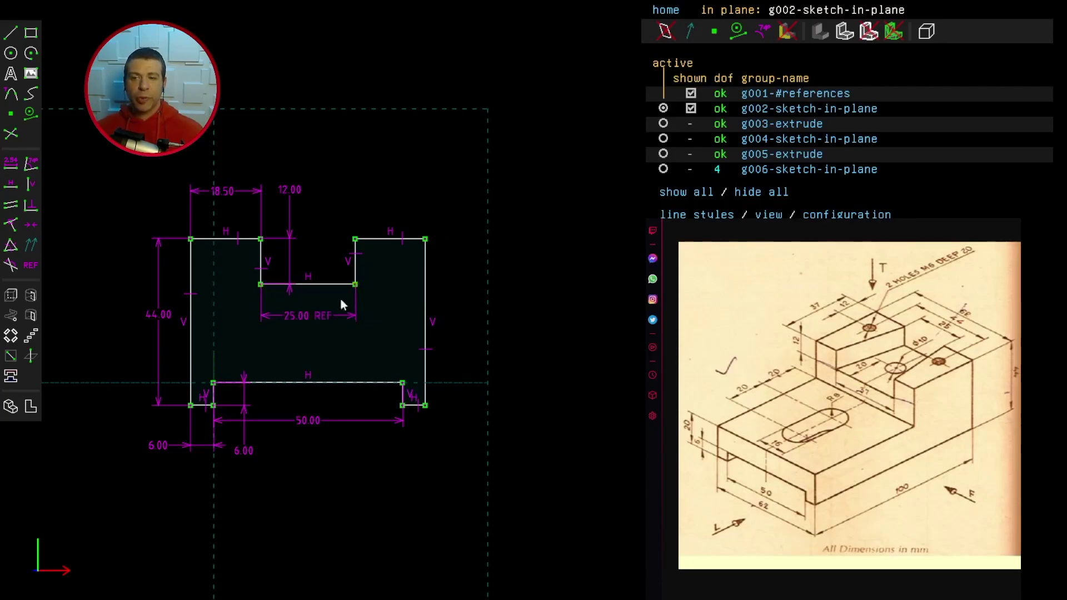
Delete the 25.00 REF dimension and reactivate g006-sketch-in-plane.
click(317, 315)
key(Delete)
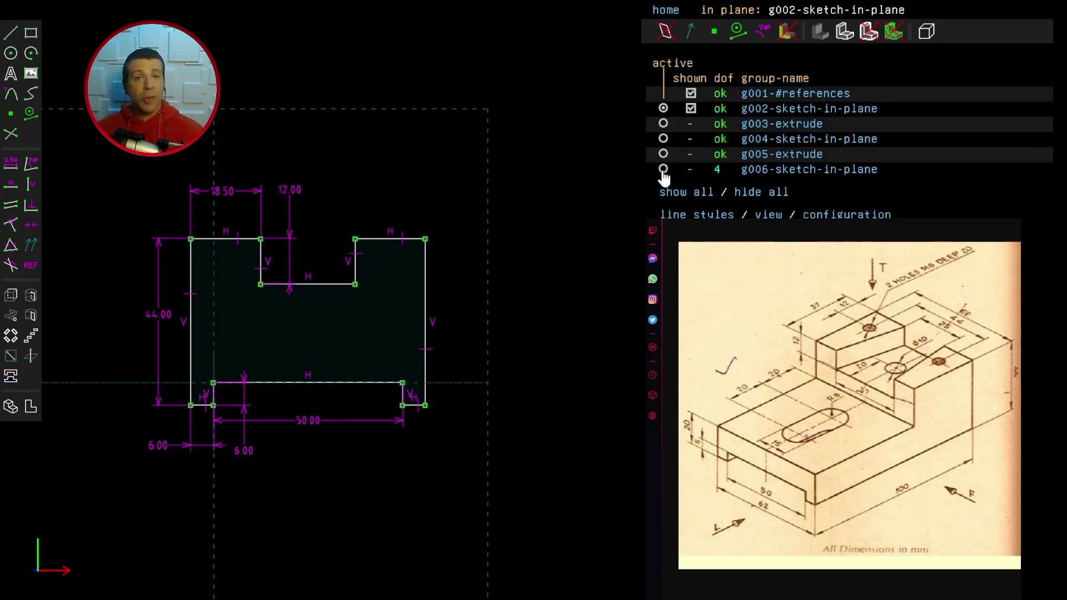
click(663, 170)
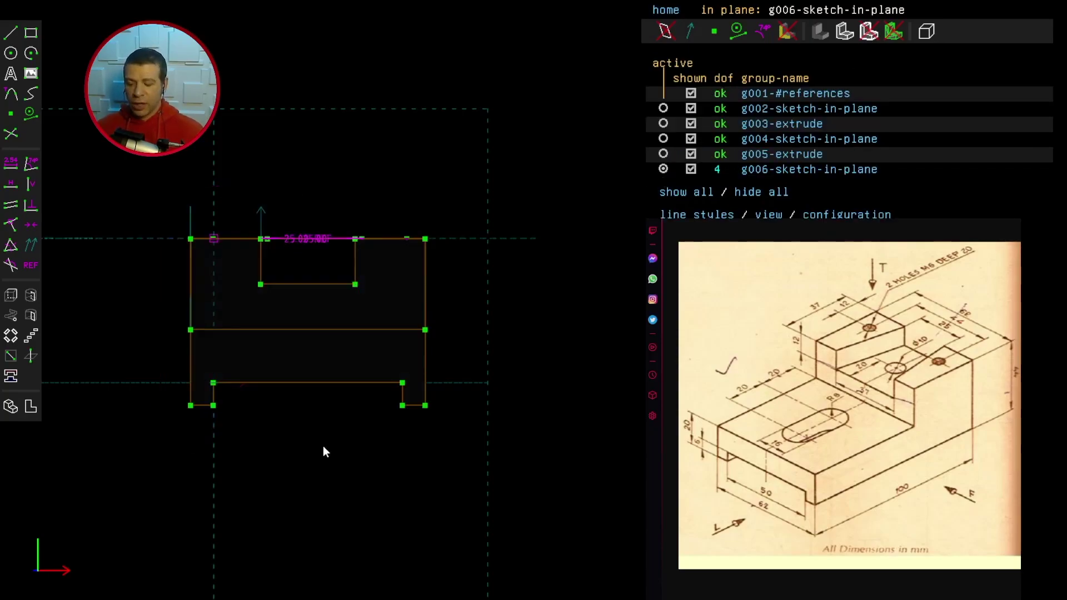
Delete the trapezoid's 25.00 REF dimension and make its top-left corner coincident with the dimension end point.
key(w)
middle_drag(515, 481, 460, 379)
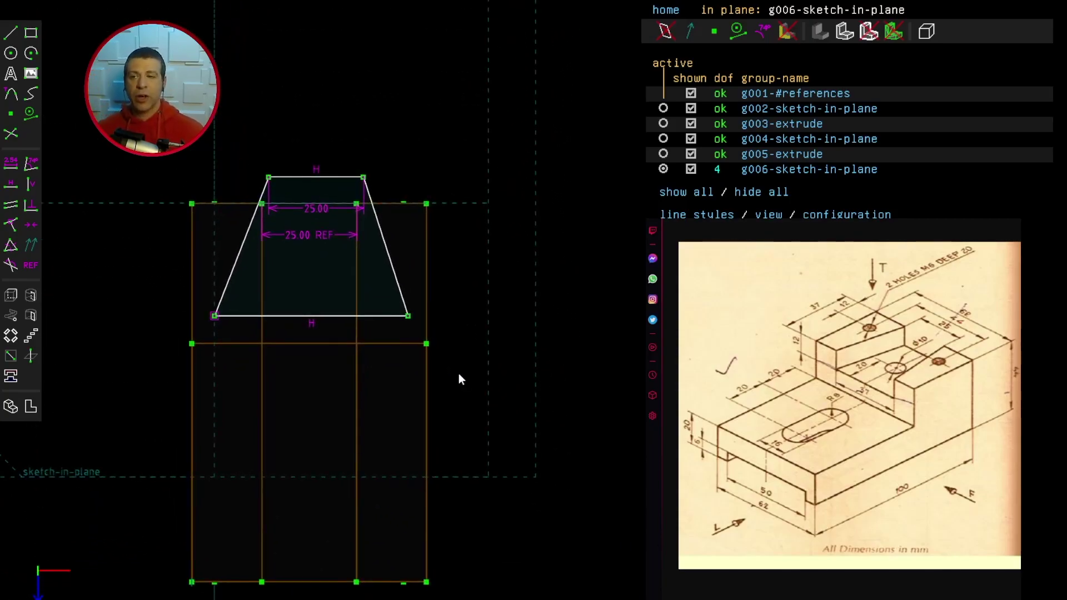
middle_drag(321, 180, 291, 233)
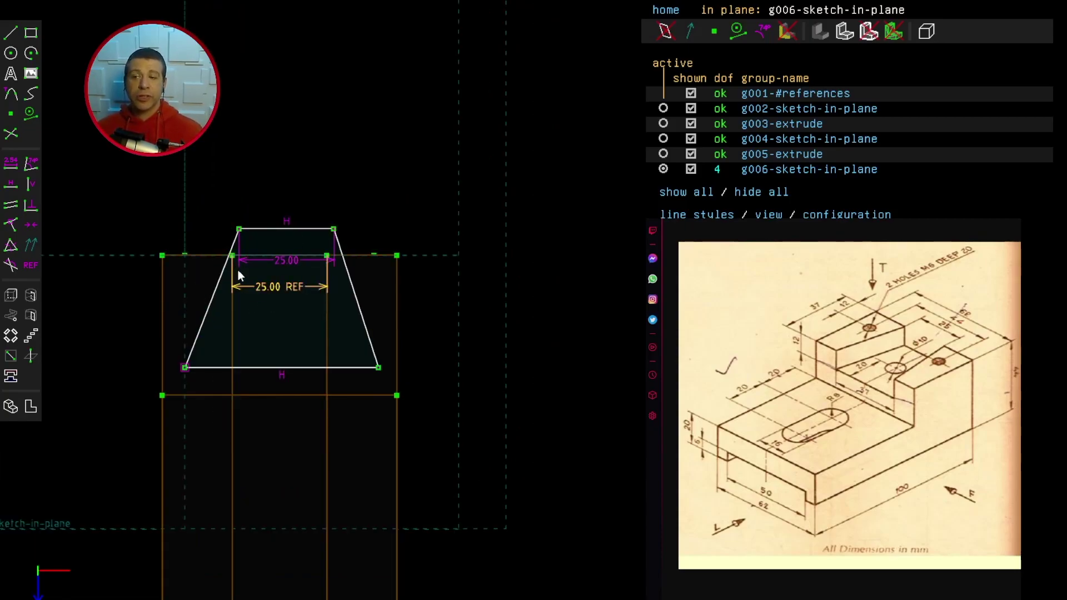
click(275, 286)
key(Delete)
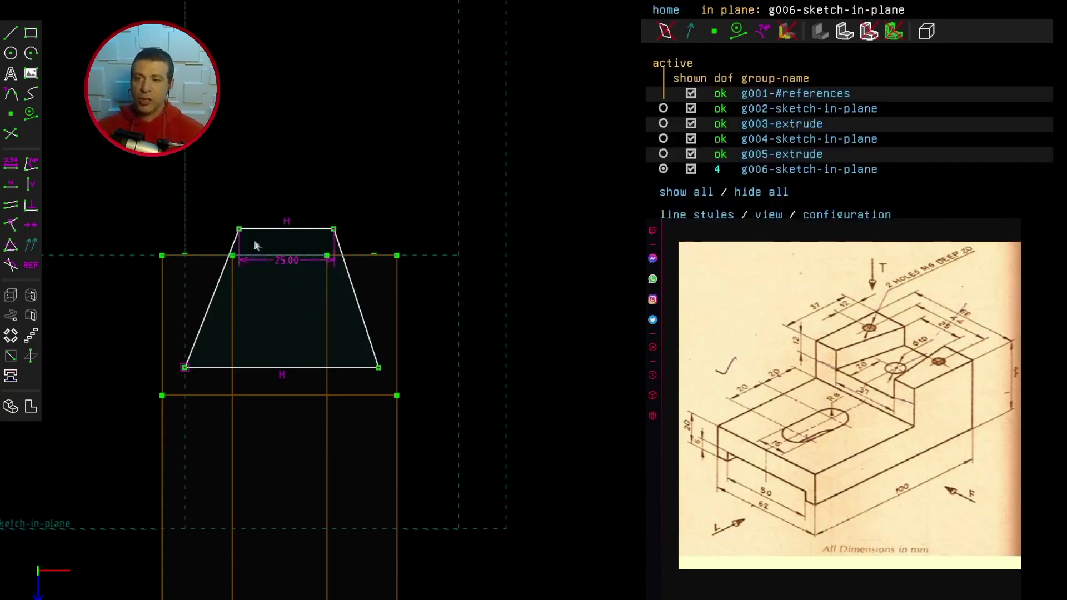
click(239, 229)
click(232, 256)
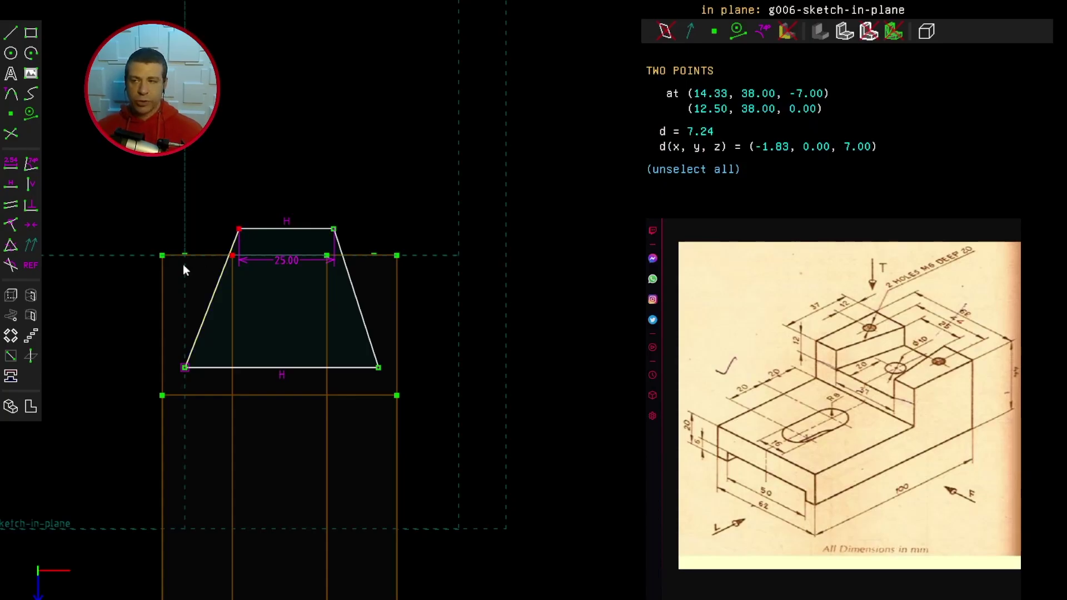
click(12, 227)
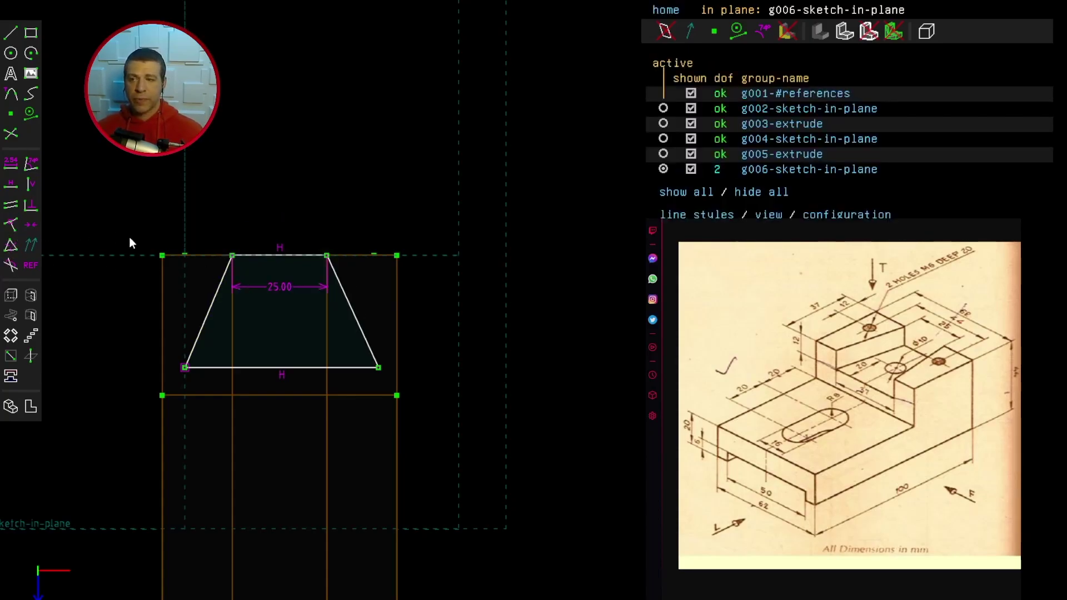
Set the trapezoid's bottom edge to 37 and give both slanted sides equal angles.
right_drag(268, 322, 348, 370)
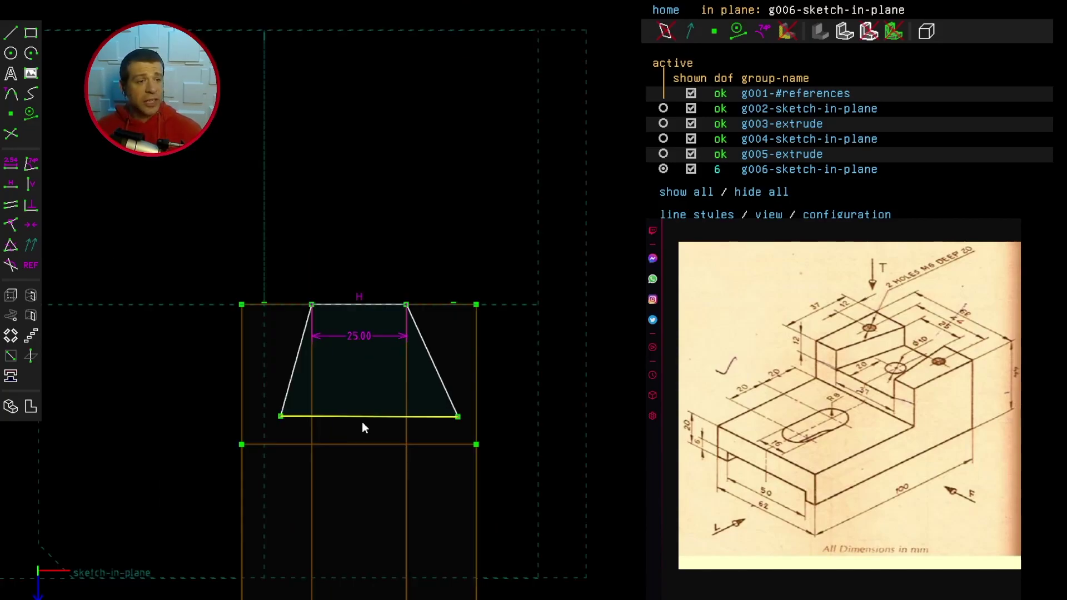
click(362, 422)
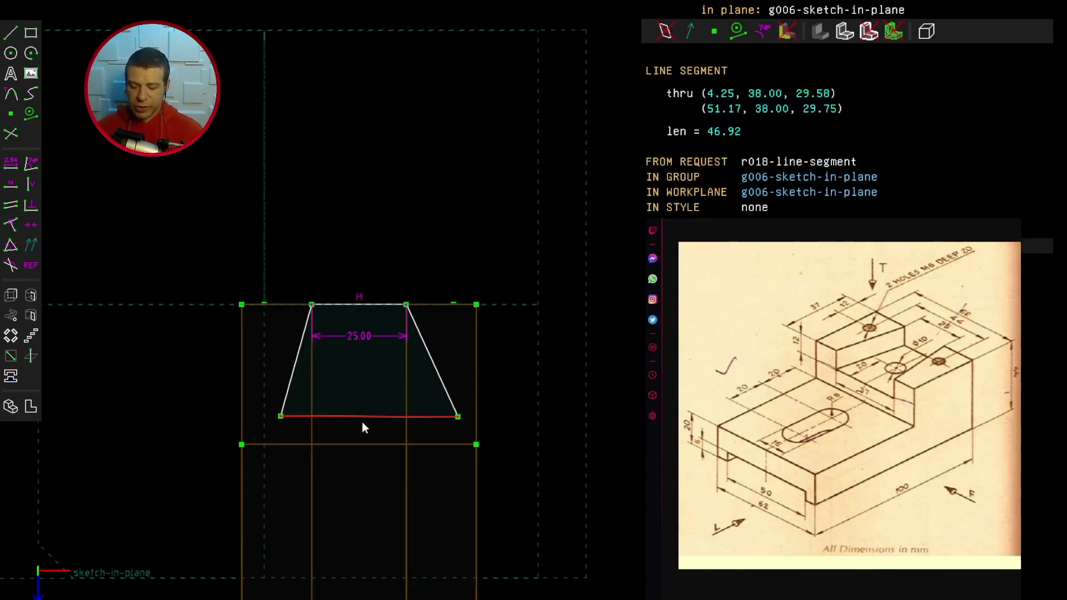
click(10, 162)
text(37)
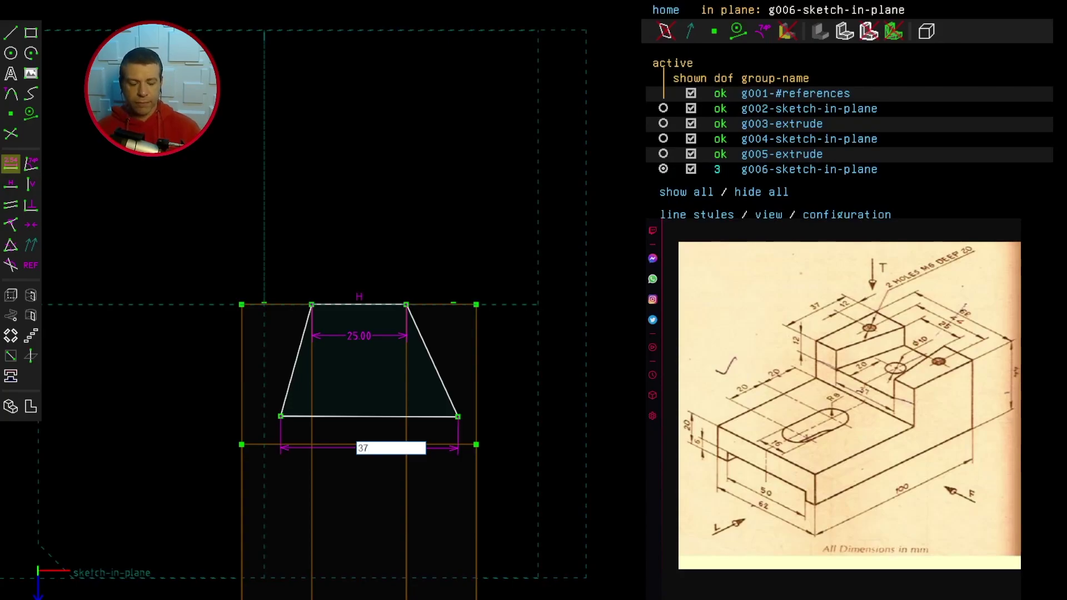
key(Return)
click(295, 376)
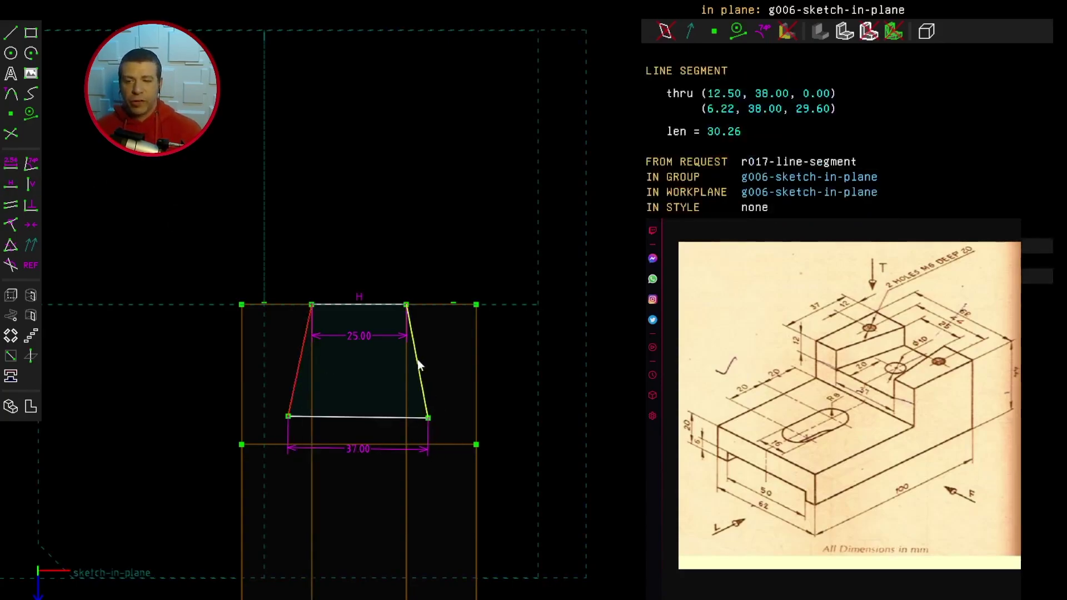
click(420, 371)
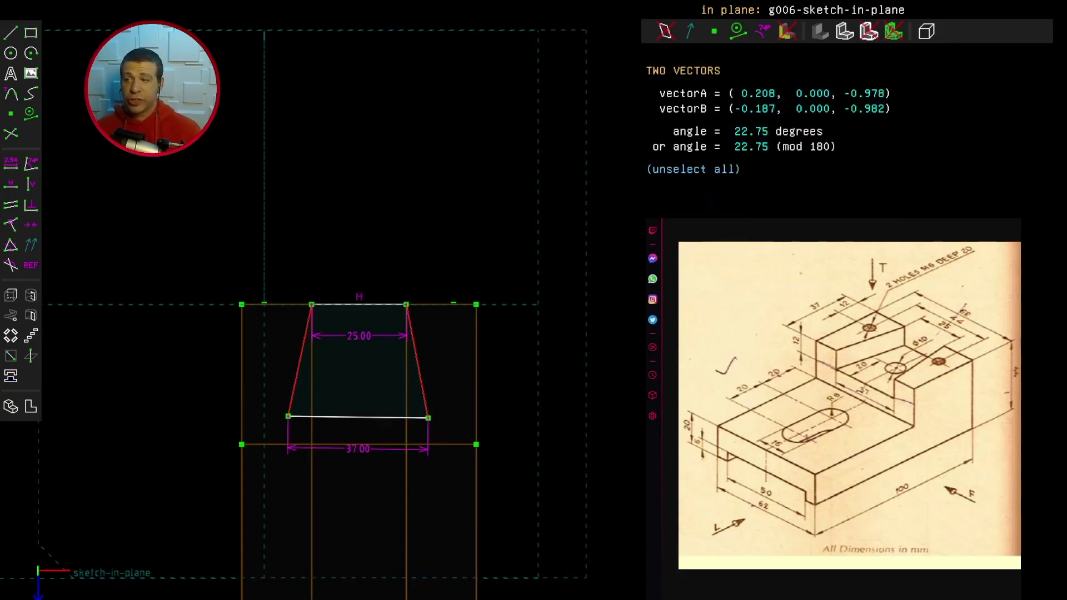
click(7, 248)
Put both bottom corners on the block's edge line, then extrude the trapezoid as g007.
click(285, 415)
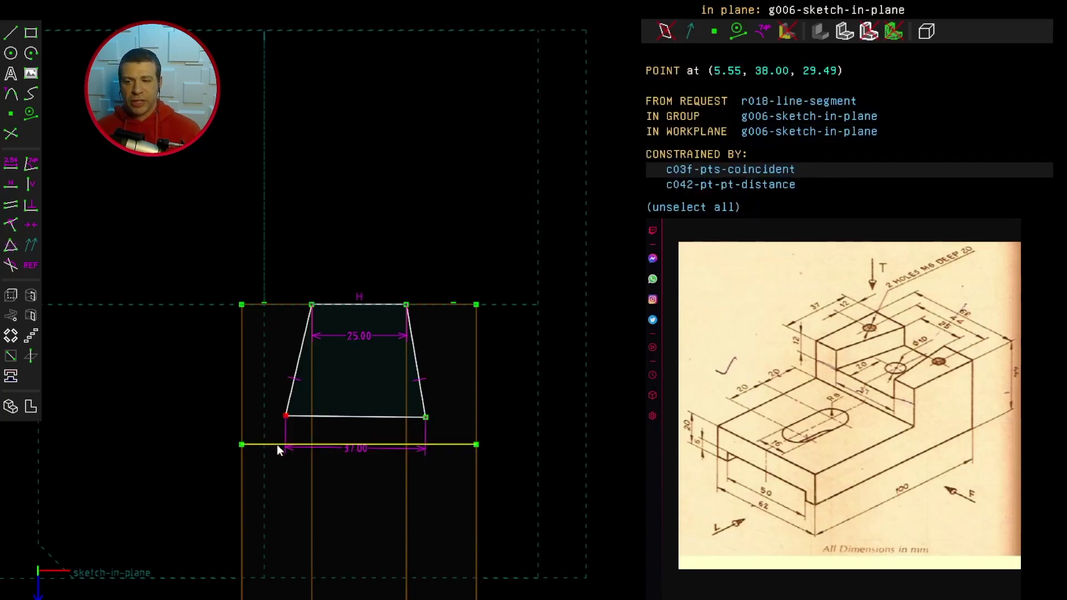
click(276, 445)
click(10, 225)
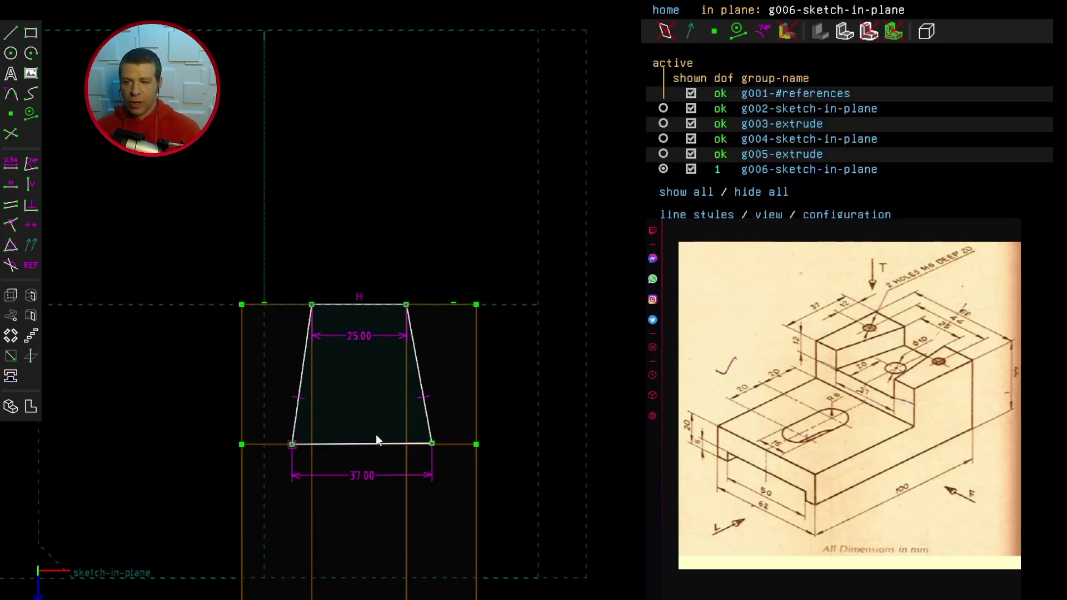
drag(371, 439, 413, 456)
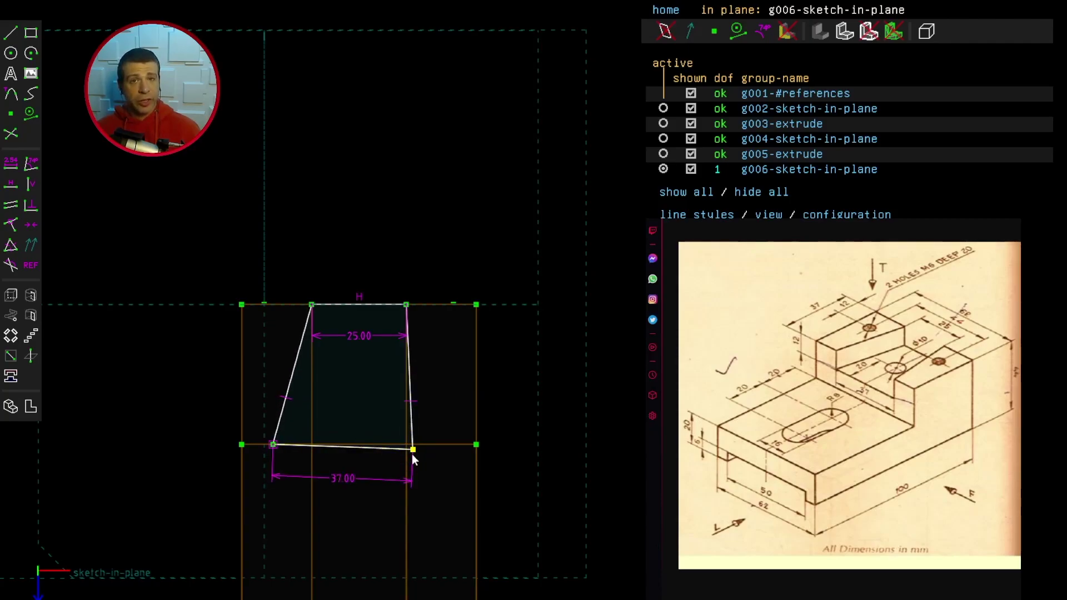
click(413, 452)
click(430, 445)
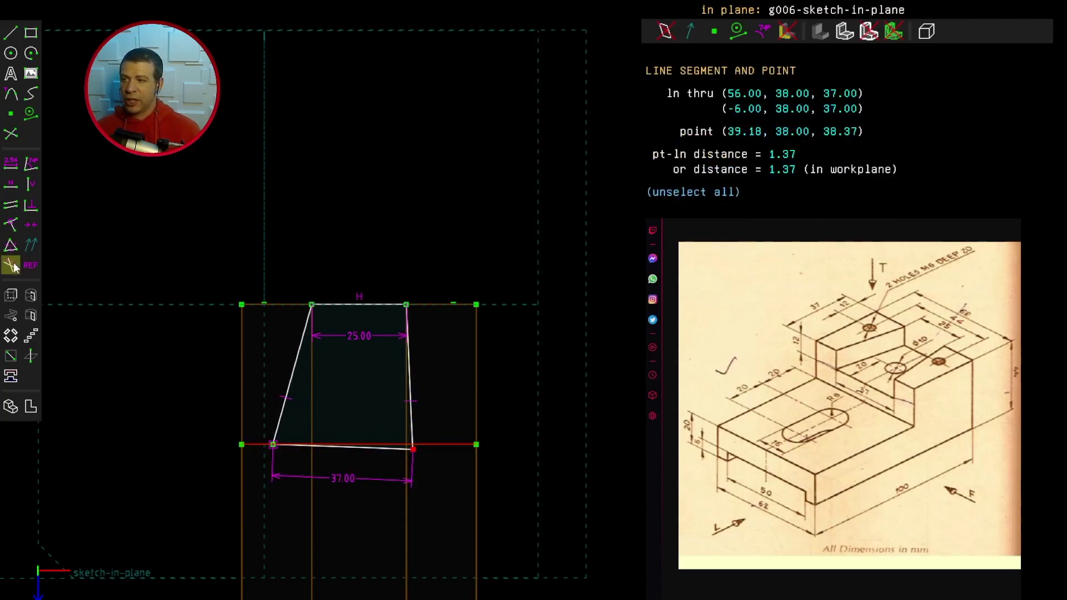
click(11, 225)
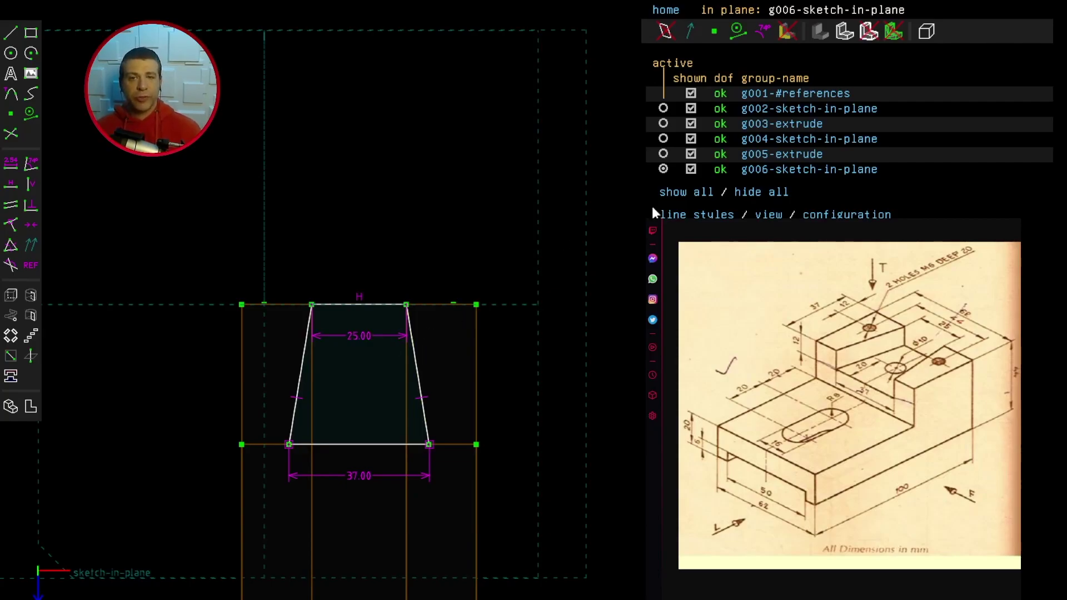
click(11, 295)
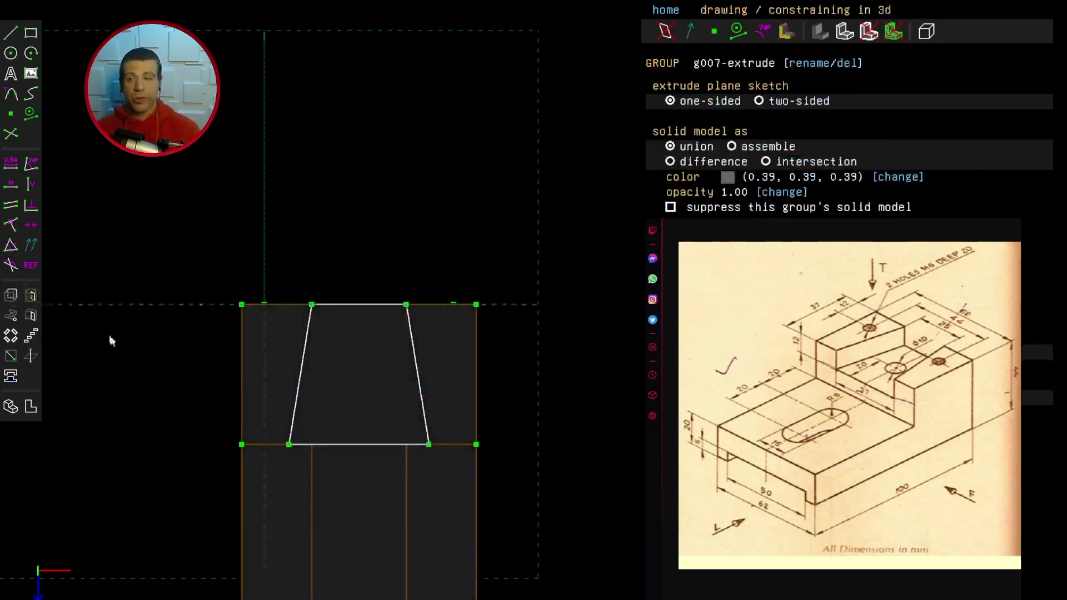
Set the trapezoid extrusion to difference and dimension its depth edge to 12.
middle_drag(98, 331, 215, 409)
click(670, 161)
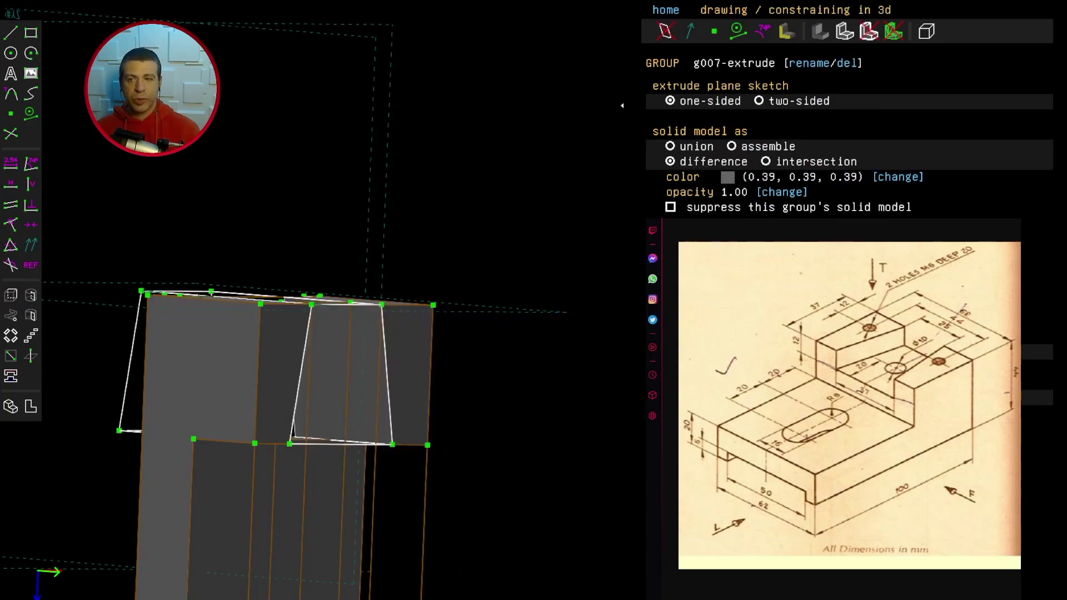
middle_drag(128, 425, 500, 488)
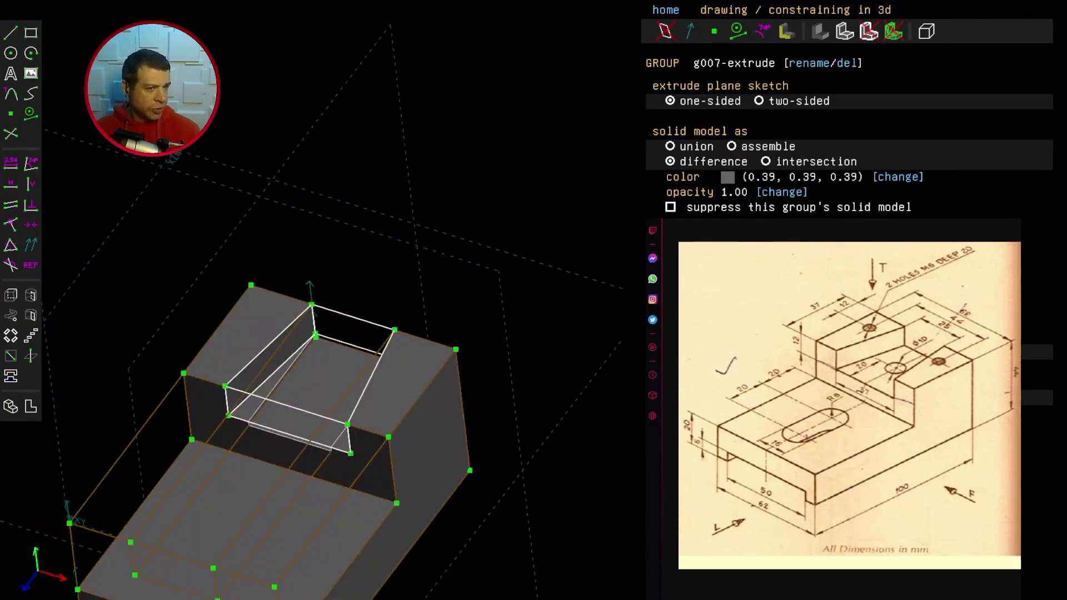
click(226, 406)
click(11, 164)
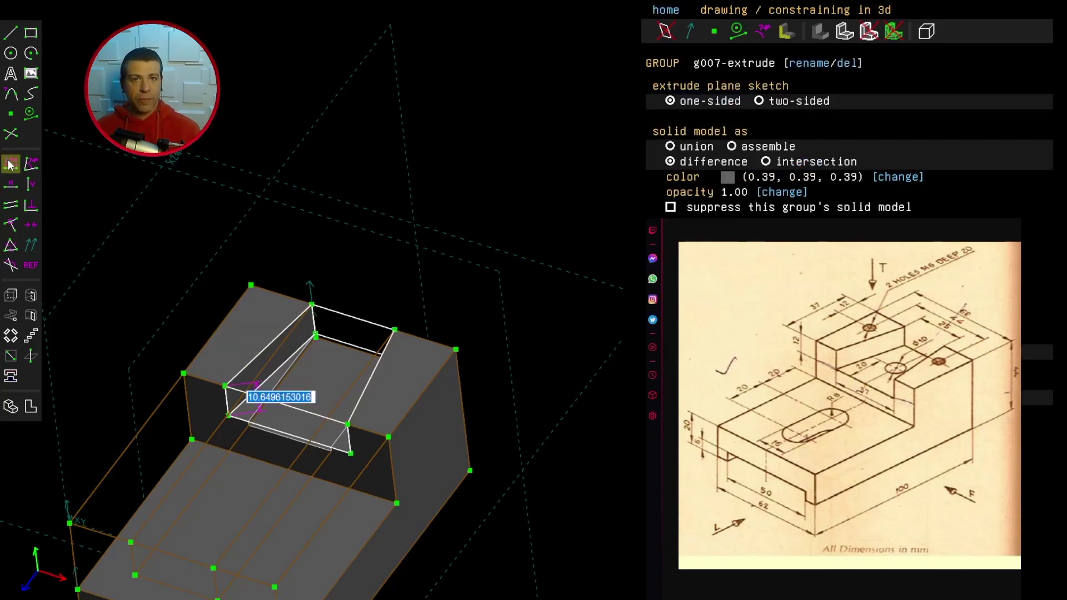
text(12)
key(Return)
key(F3)
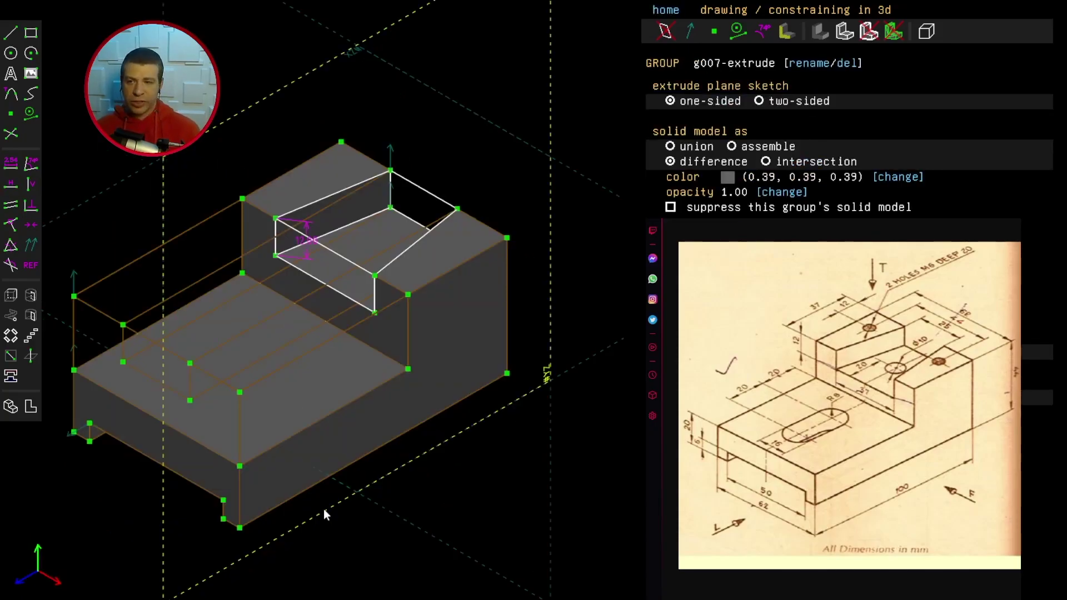
Select the lower step's two left edges and their shared corner and start a new workplane sketch.
click(104, 394)
click(84, 365)
click(74, 369)
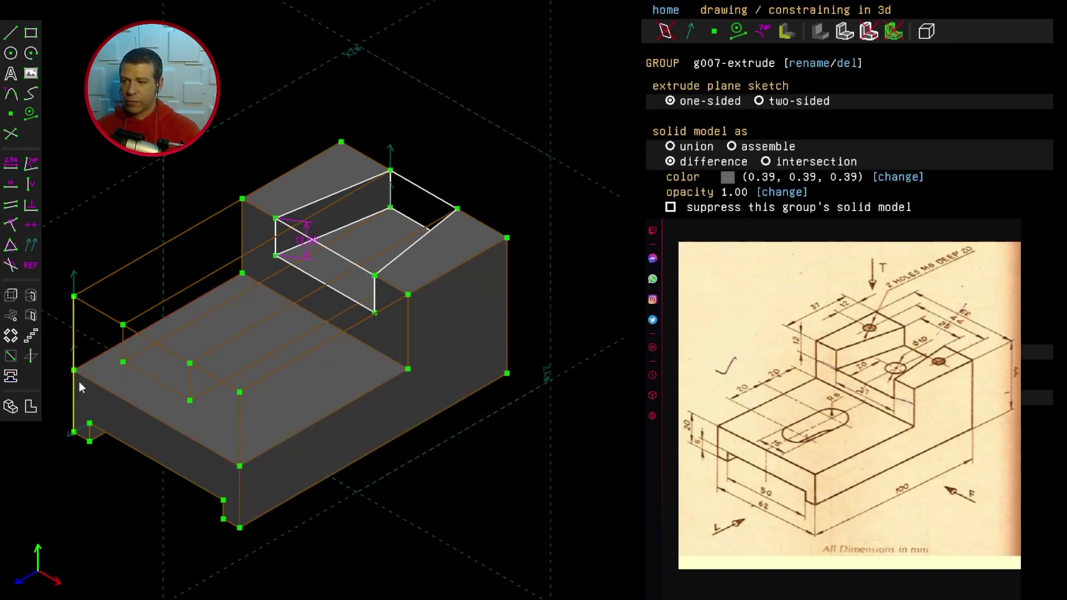
key(shift+w)
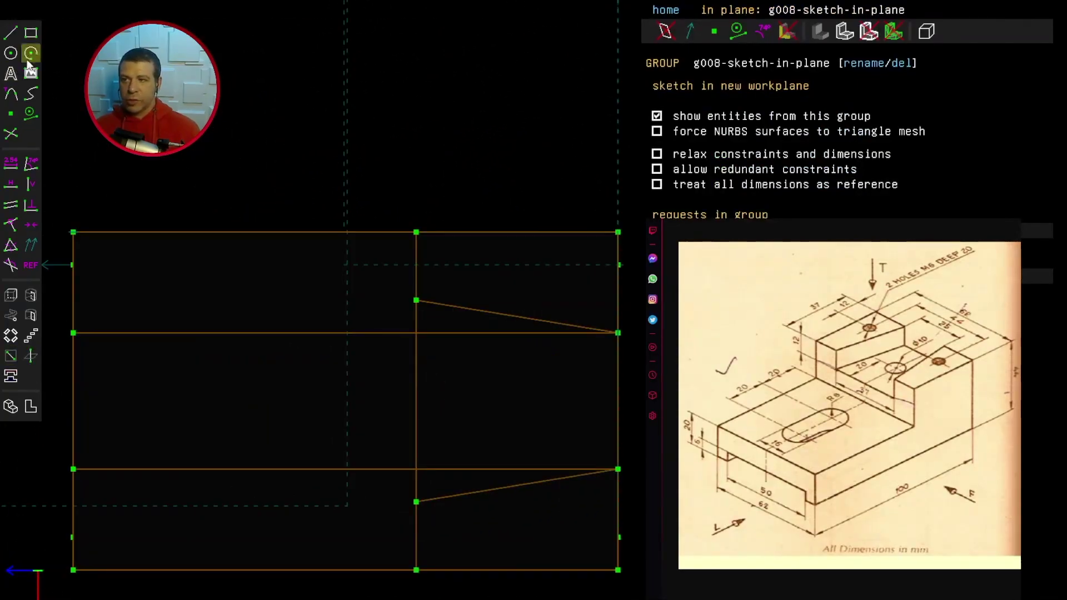
Draw the slot's left arc and its straight top edge.
click(30, 52)
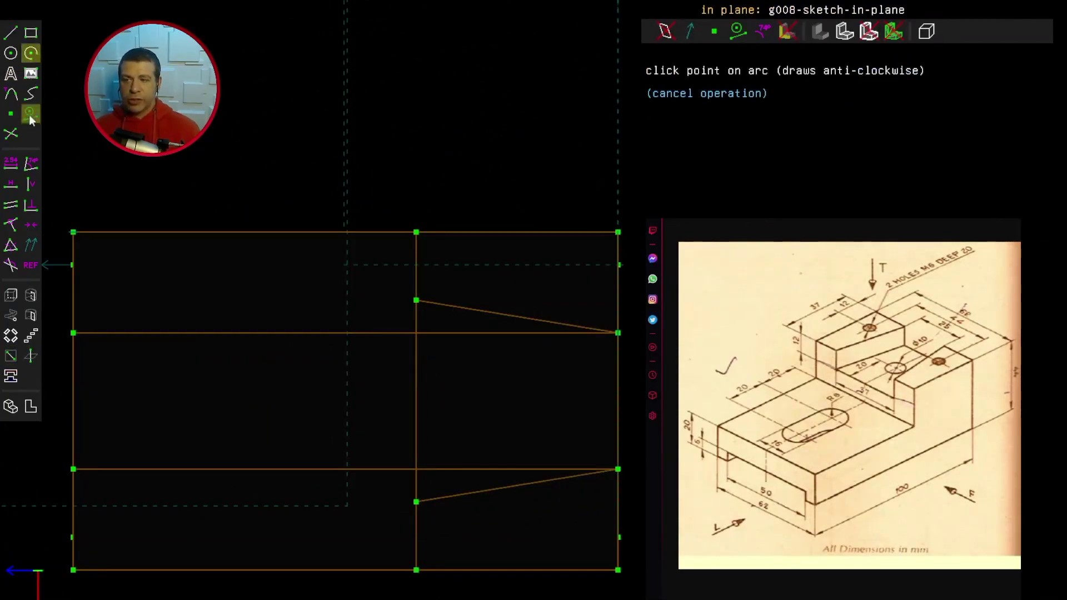
click(166, 373)
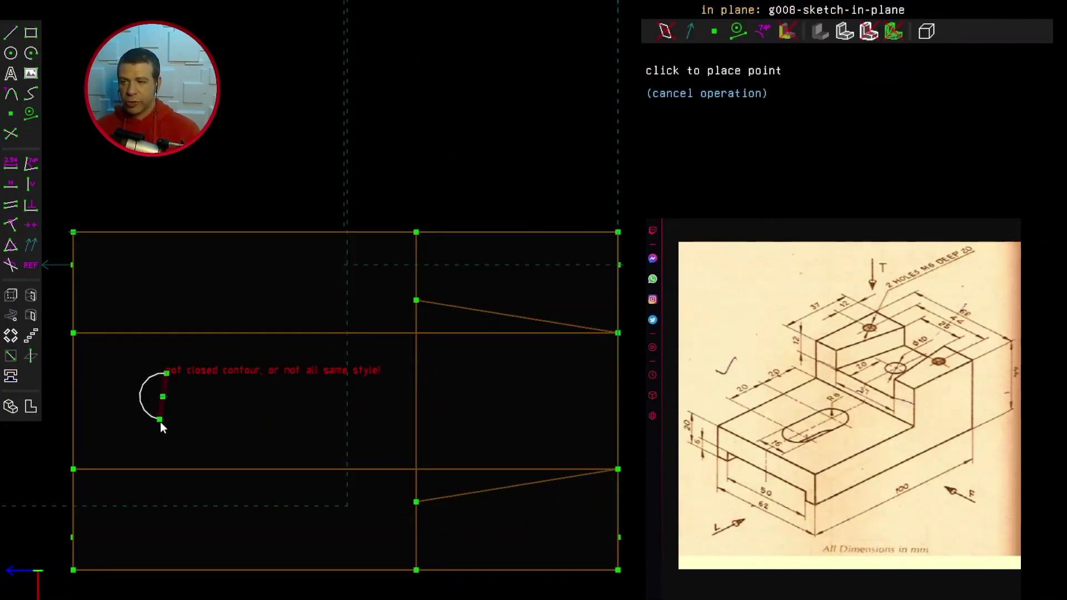
click(165, 445)
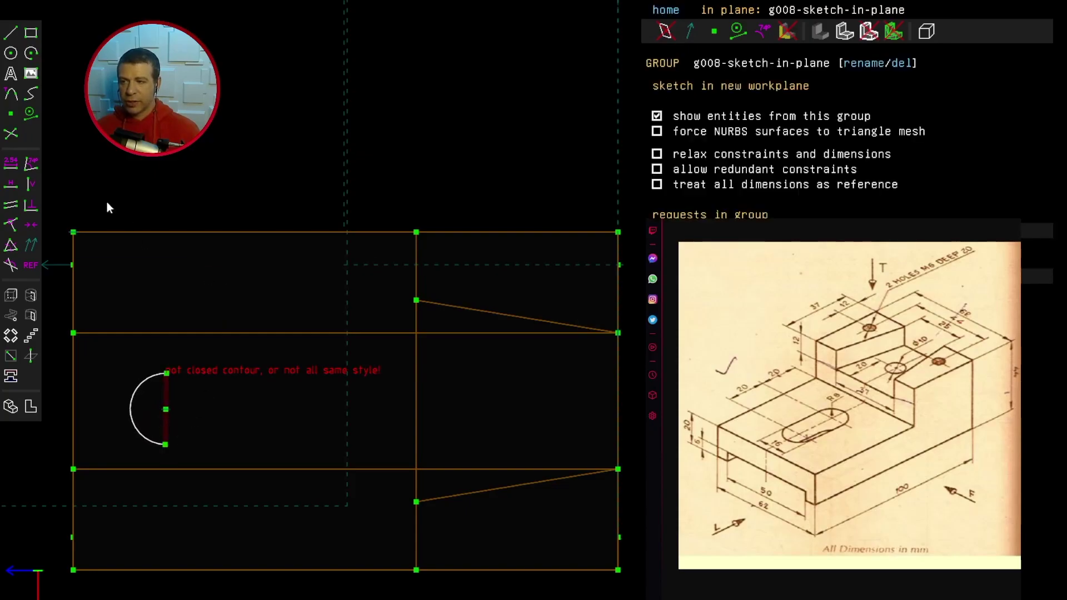
click(10, 35)
click(166, 373)
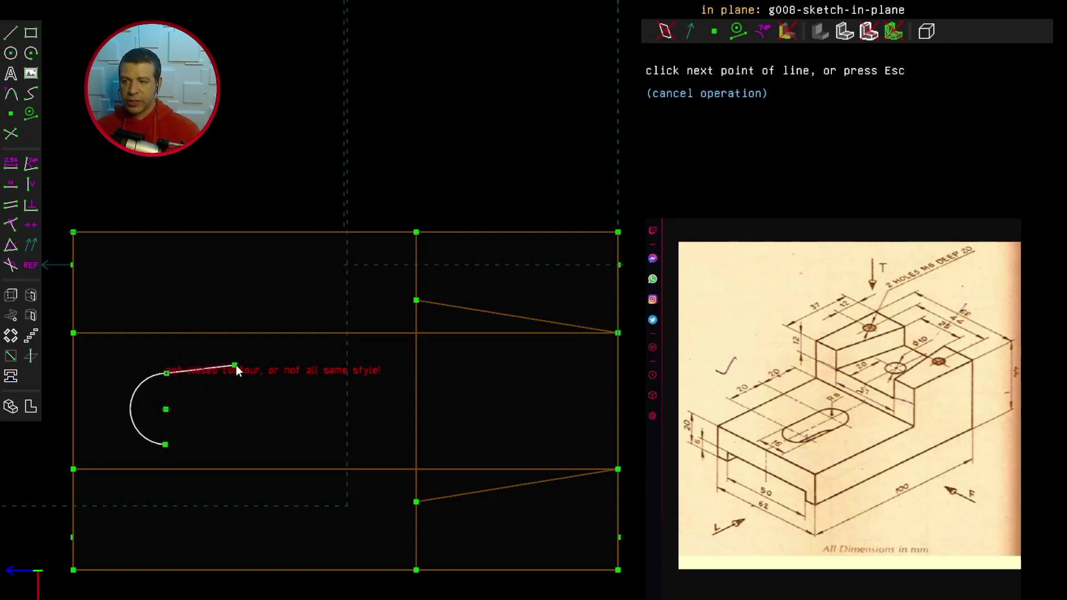
click(257, 372)
key(Escape)
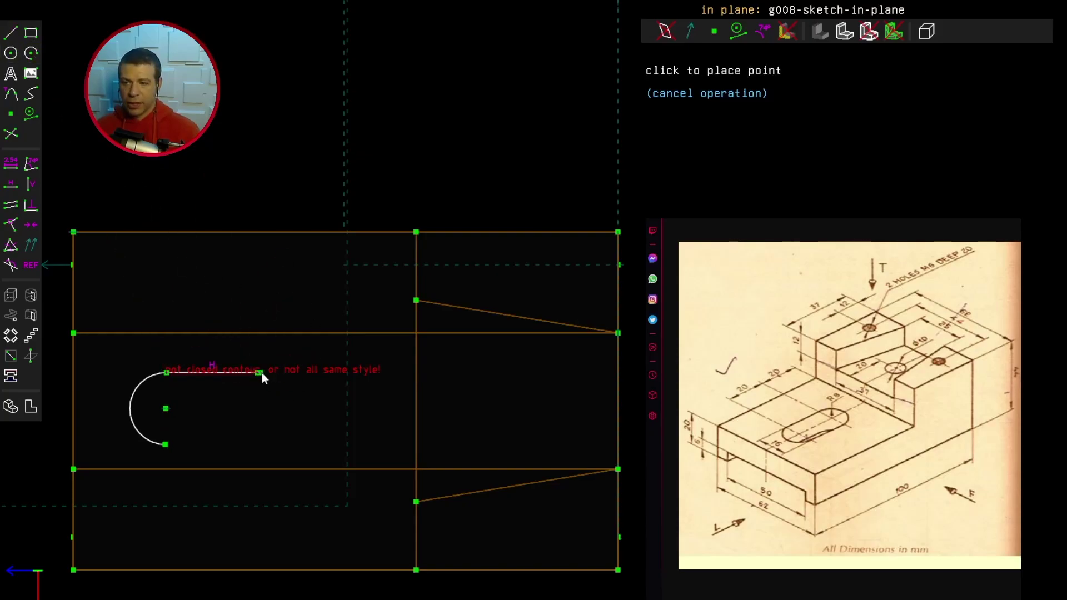
Add the right-hand arc and a bottom line that closes the slot outline.
click(30, 54)
click(248, 442)
click(257, 372)
click(11, 34)
click(248, 442)
click(165, 444)
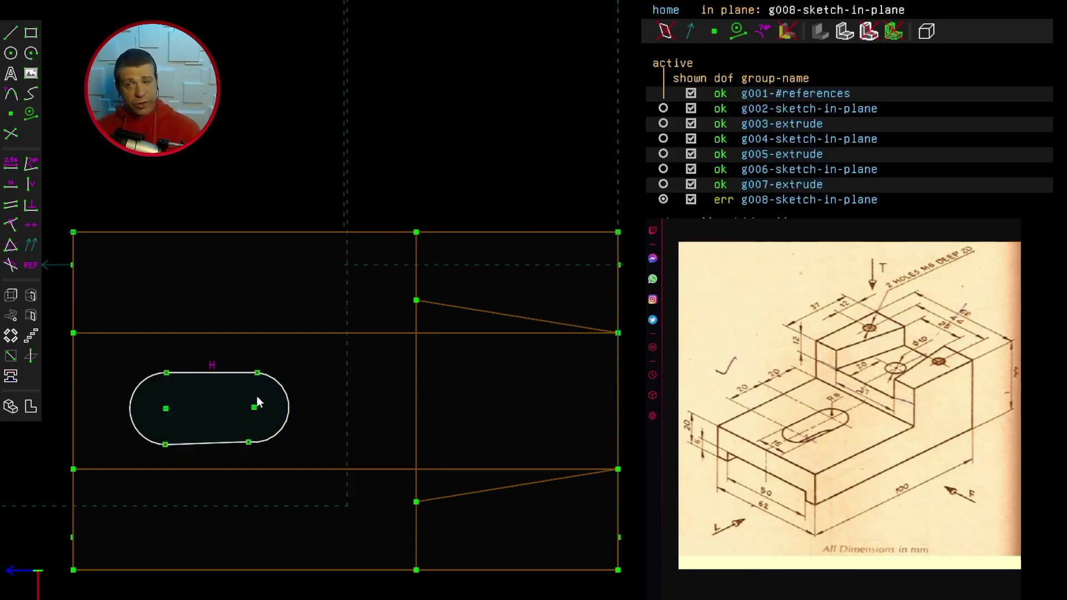
Make the slot's bottom line horizontal, give the arcs a Ø16 diameter, and set the top line to 20.
click(201, 443)
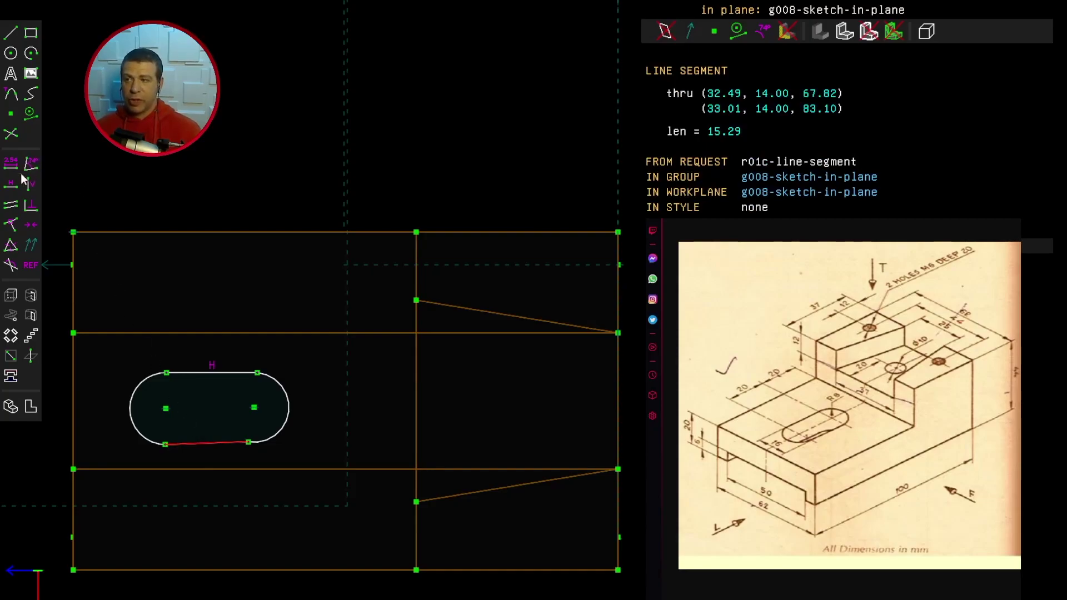
click(11, 183)
drag(108, 358, 274, 454)
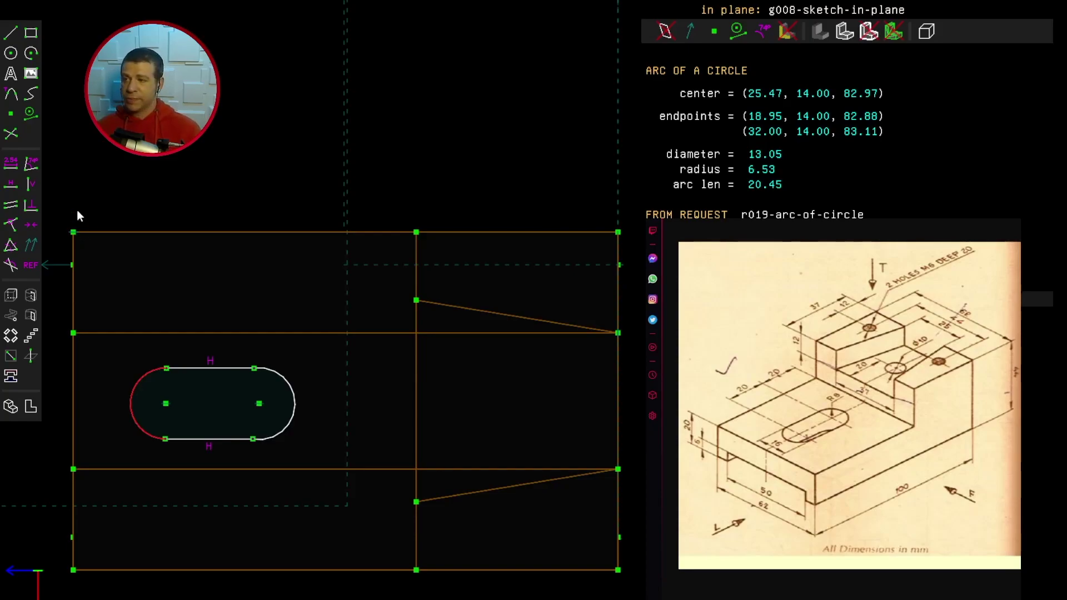
key(d)
click(302, 409)
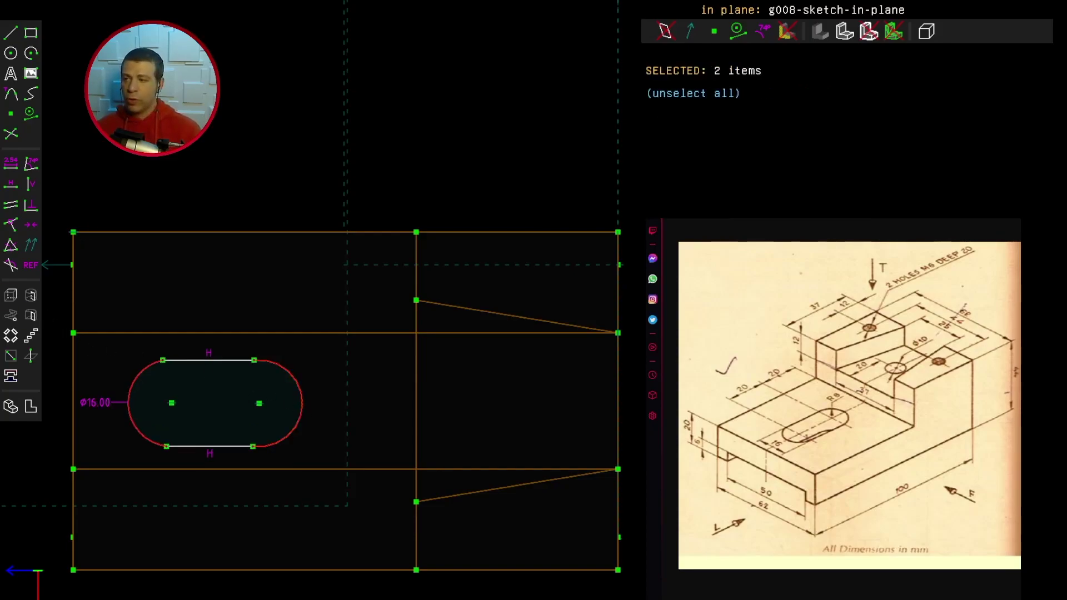
click(10, 245)
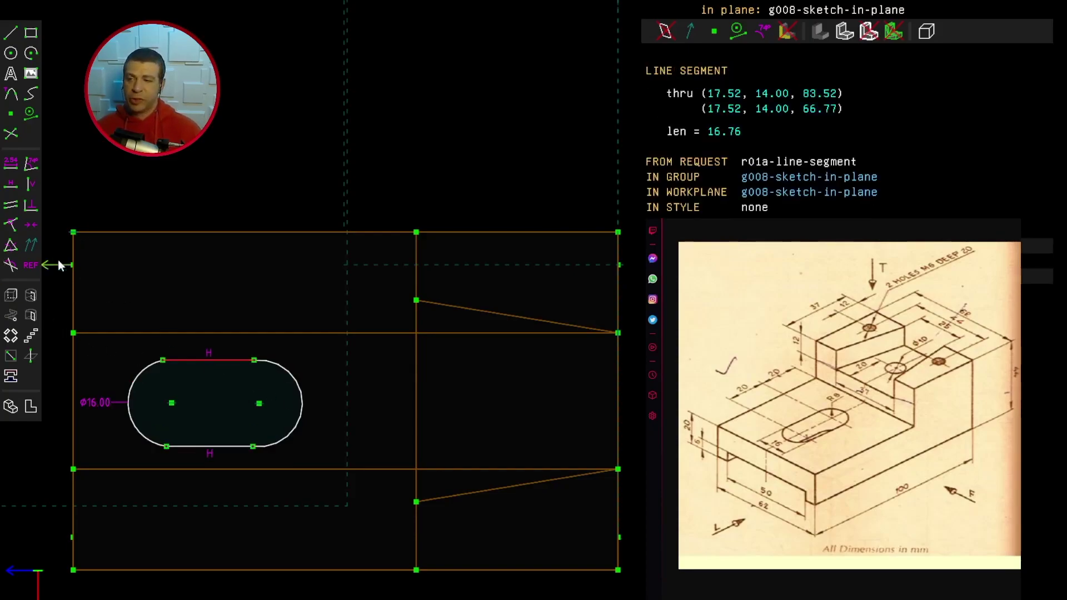
click(10, 163)
text(20)
key(Return)
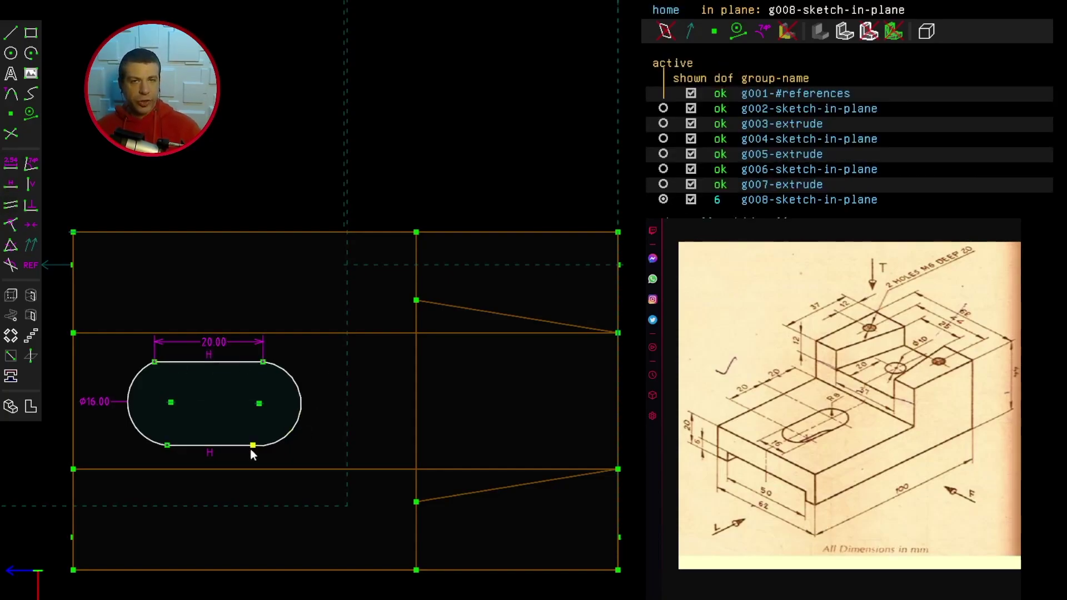
Align both arc centres vertically with their top and bottom arc endpoints.
click(171, 402)
click(154, 361)
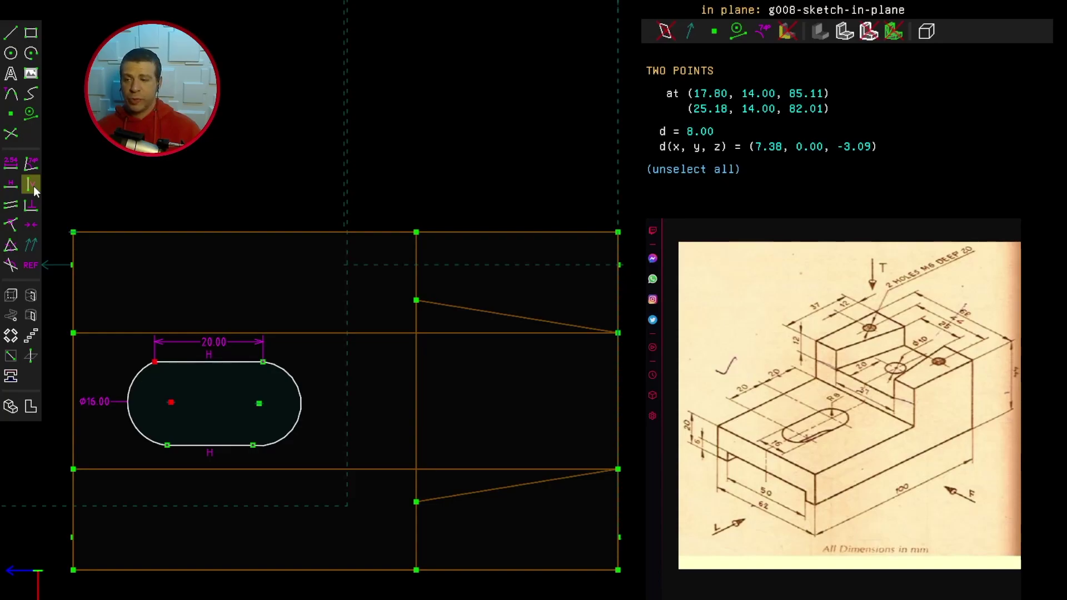
click(34, 186)
click(159, 404)
click(165, 446)
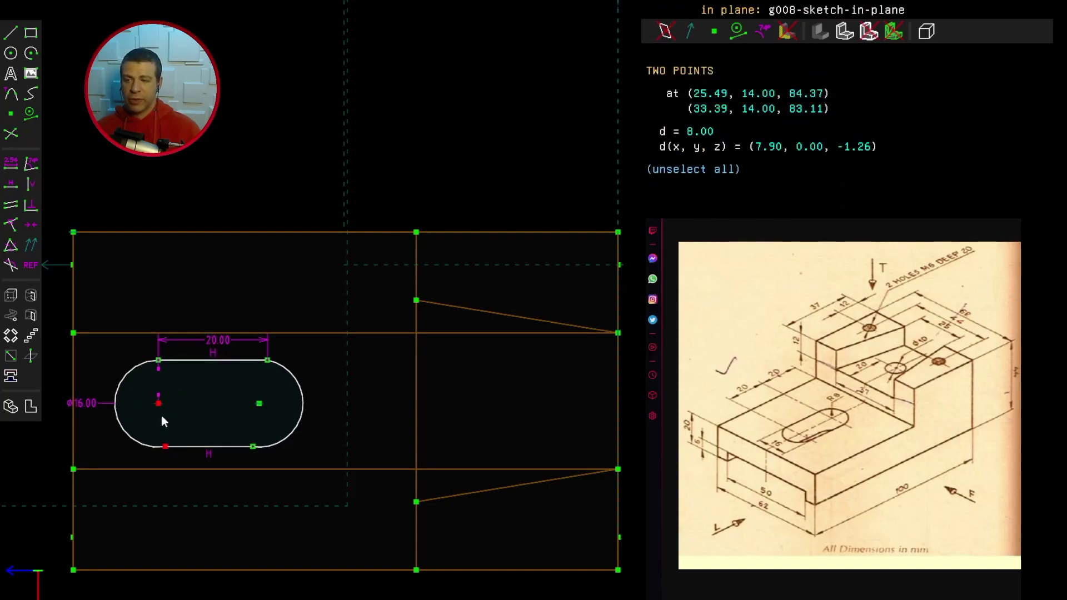
click(31, 185)
click(259, 403)
click(269, 360)
click(31, 185)
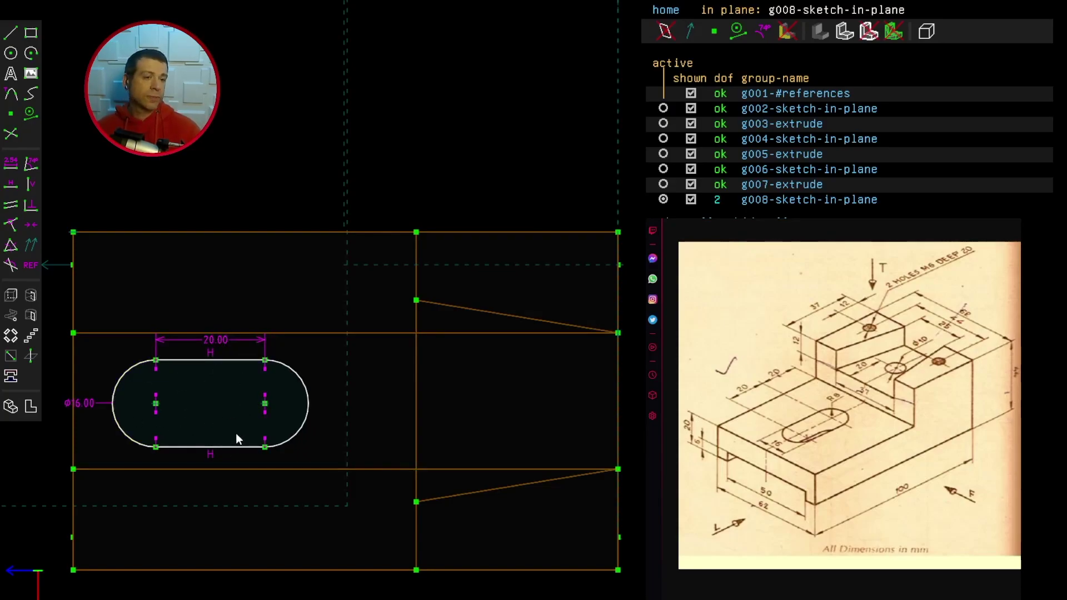
Dimension the slot's right centre 20 mm from the vertical step line.
click(265, 403)
click(417, 397)
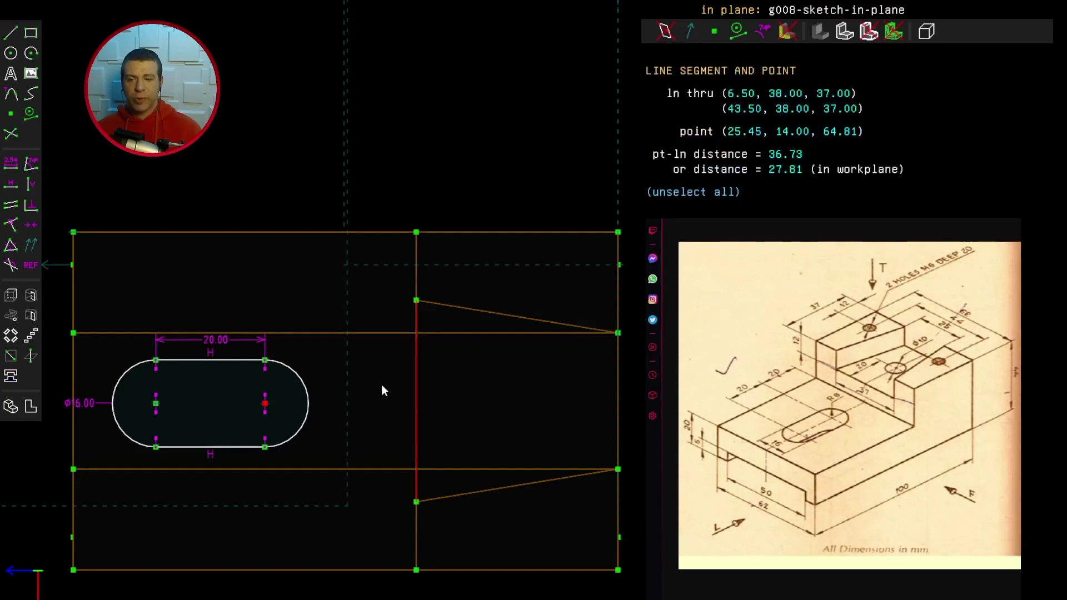
click(10, 163)
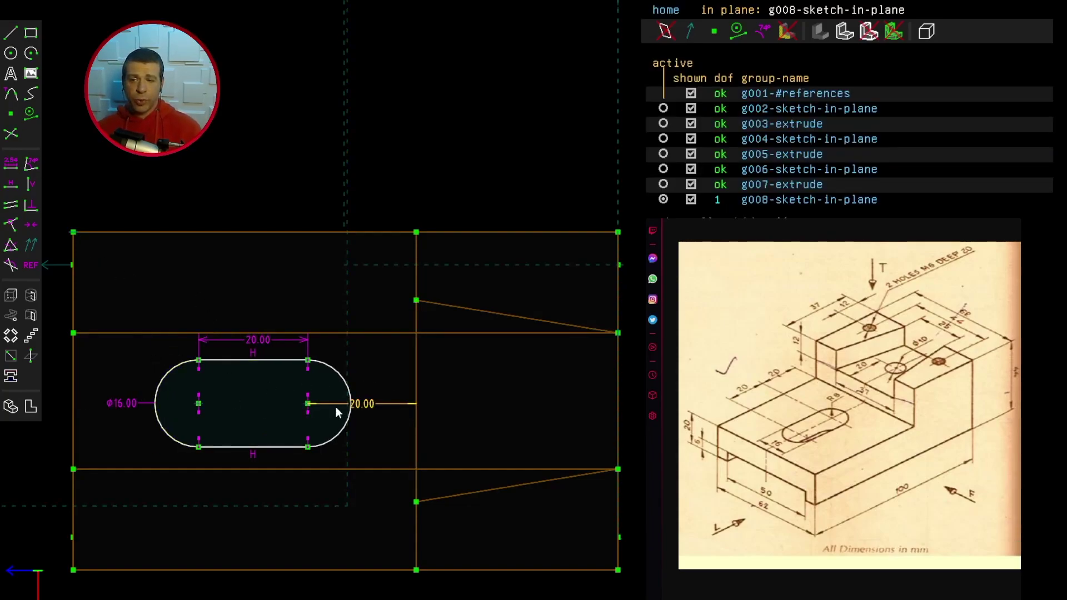
drag(314, 403, 314, 406)
Add a datum point at the step line's midpoint, align the slot centre horizontally with it, and extrude.
click(11, 115)
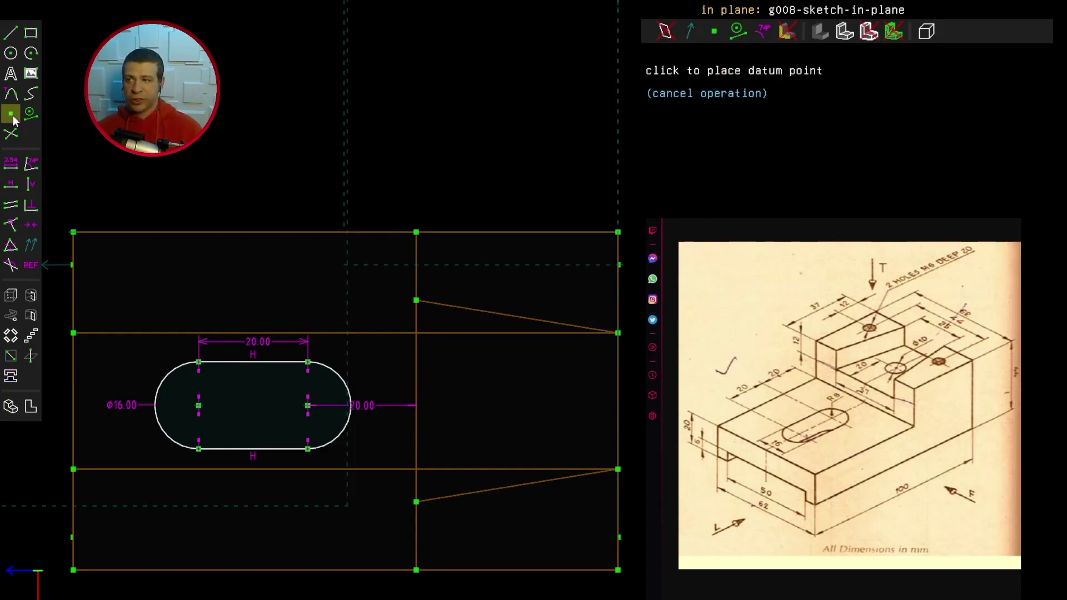
click(416, 377)
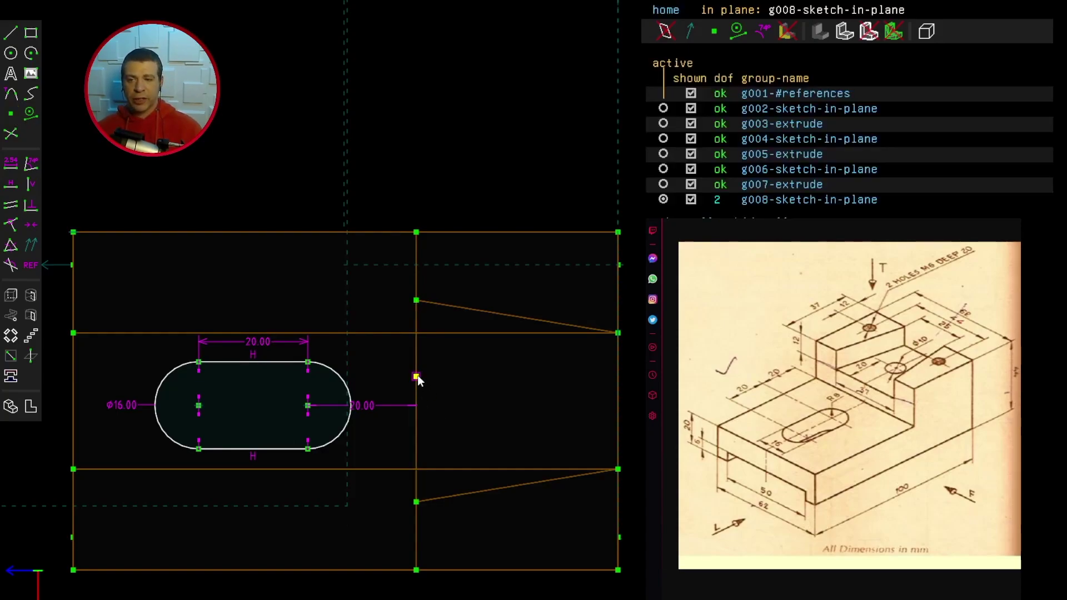
click(418, 375)
click(416, 396)
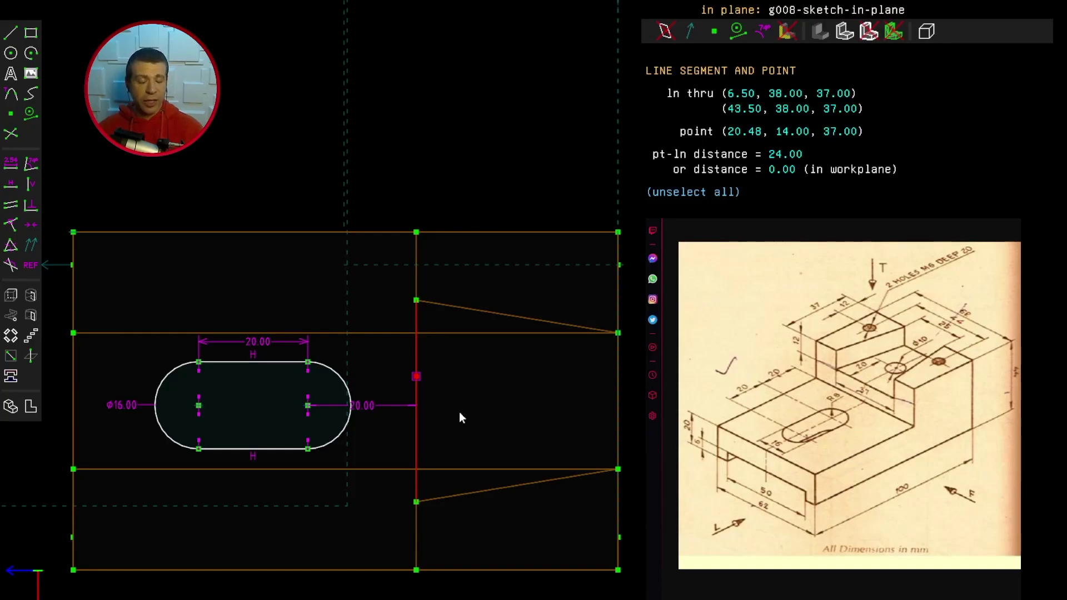
key(m)
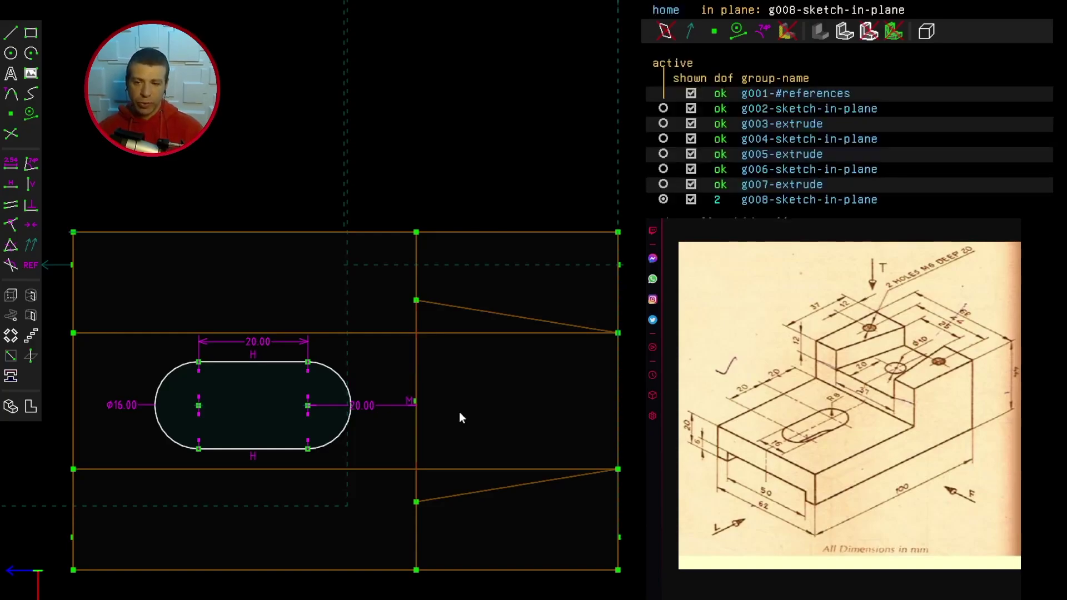
click(308, 405)
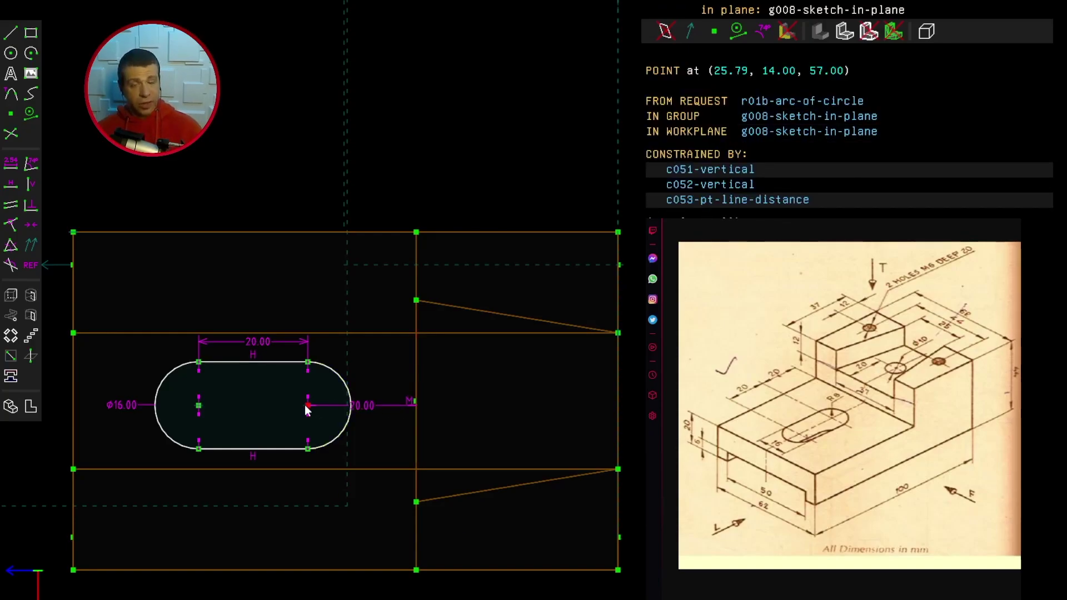
click(415, 401)
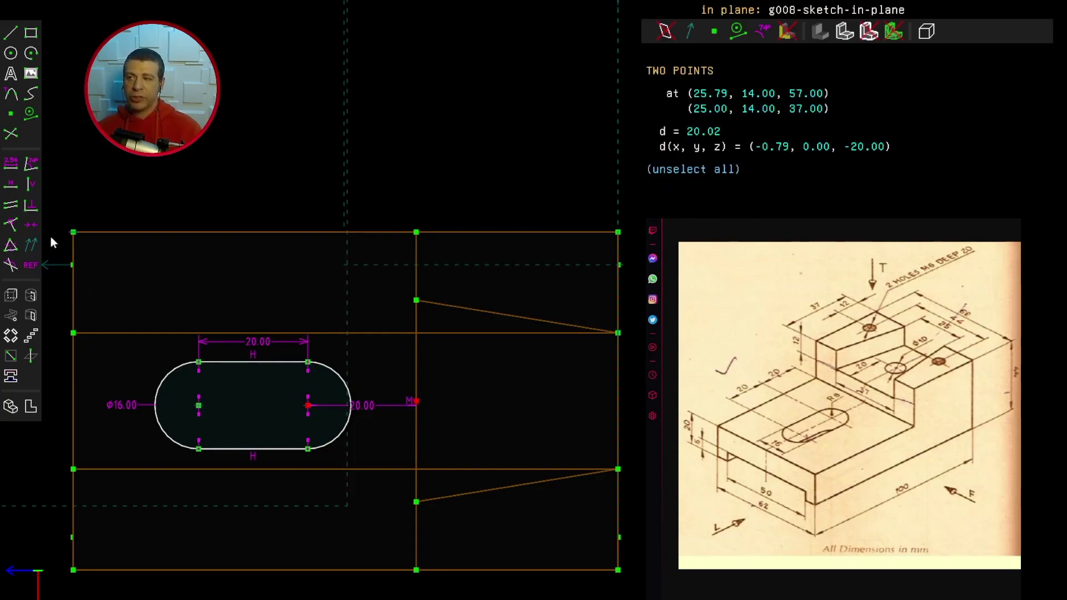
click(12, 185)
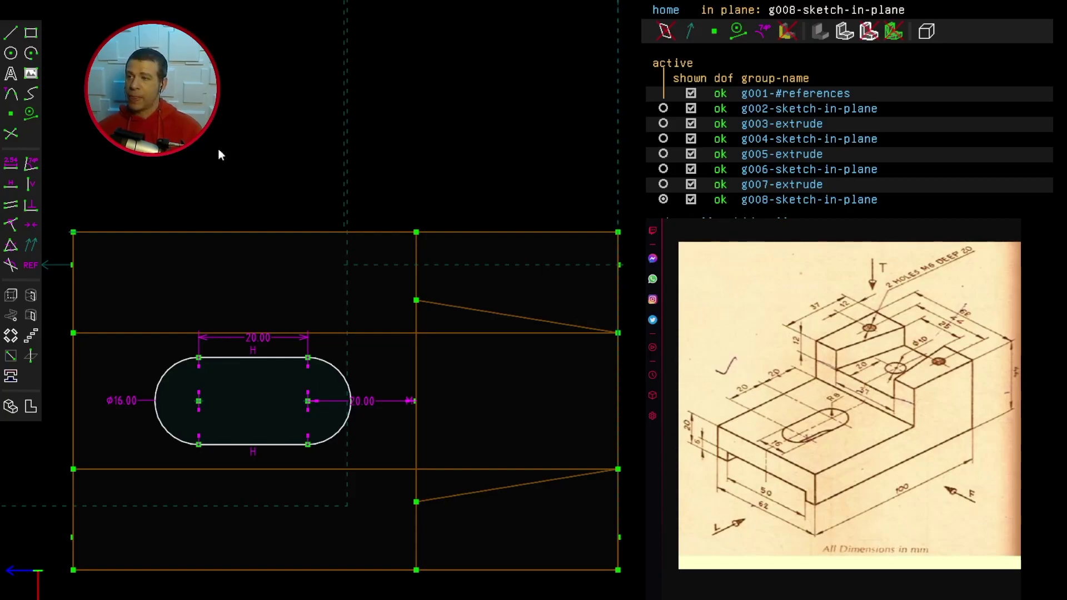
click(10, 295)
Make the slot cut end on the block's front face.
middle_drag(389, 372, 454, 410)
middle_drag(547, 431, 166, 425)
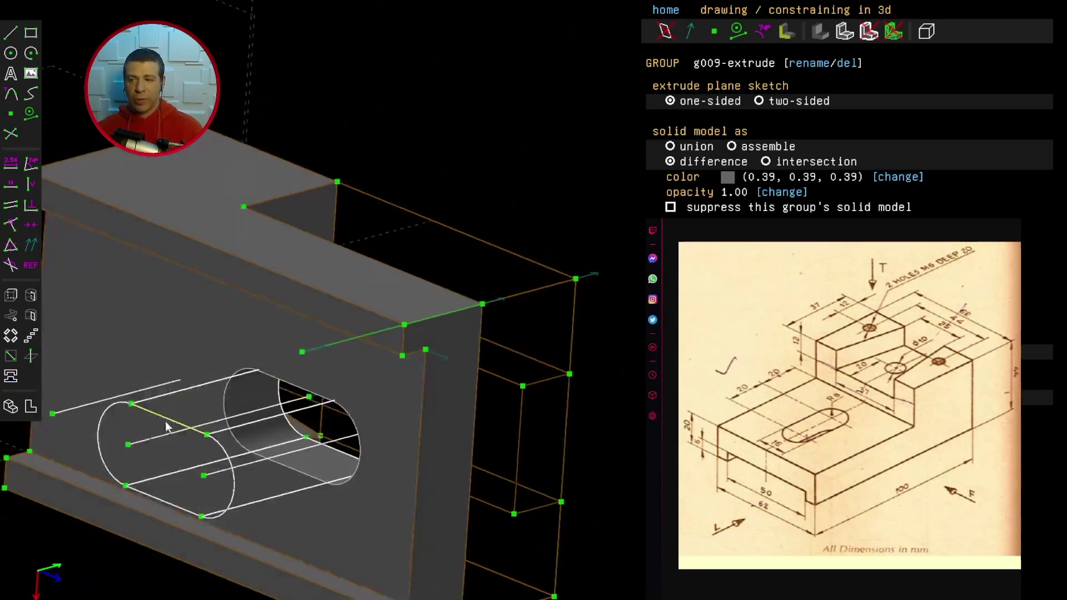
click(129, 445)
click(209, 342)
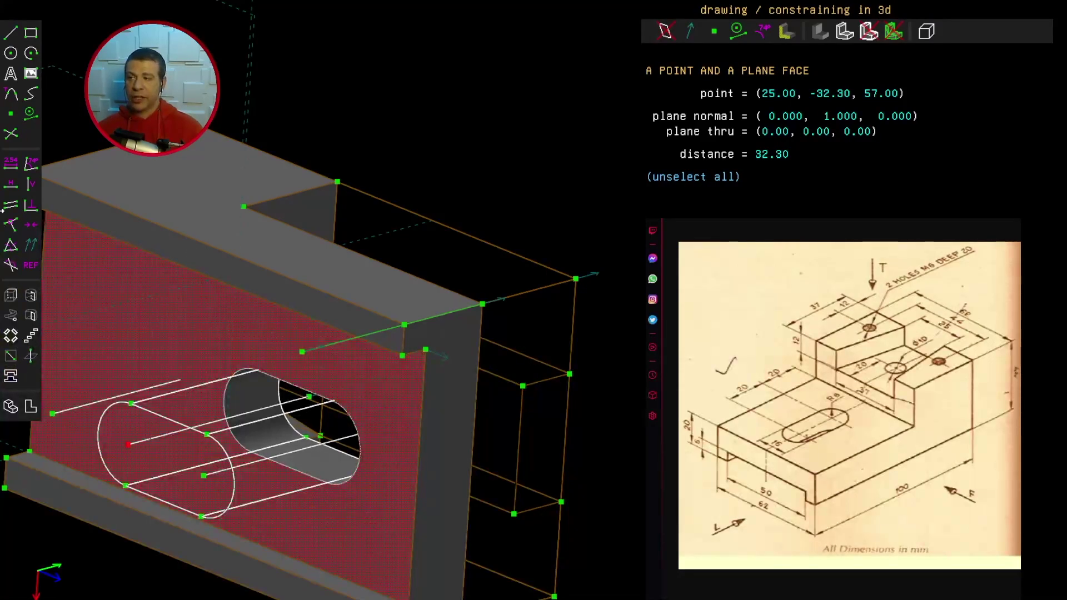
click(11, 225)
Return to isometric view and start a new sketch on the raised step's top face from two edges and a corner.
key(F2)
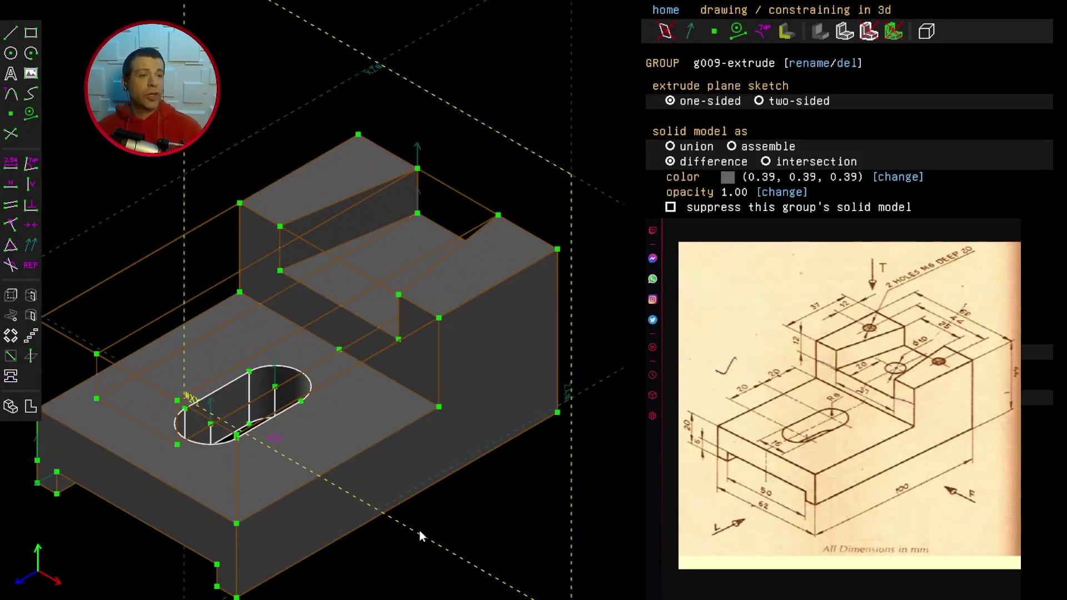
click(354, 139)
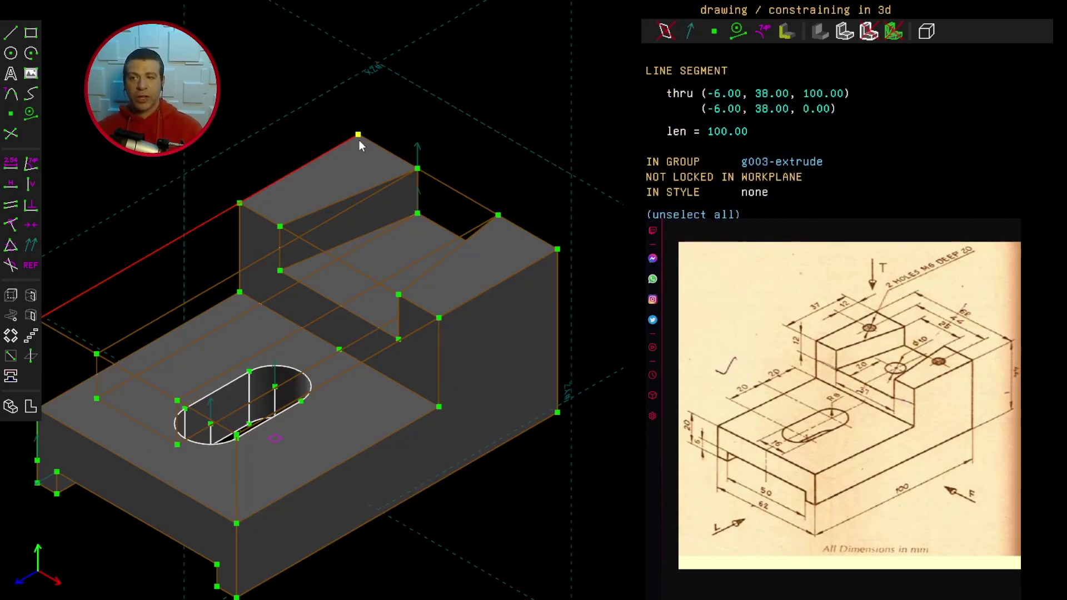
click(359, 136)
click(371, 143)
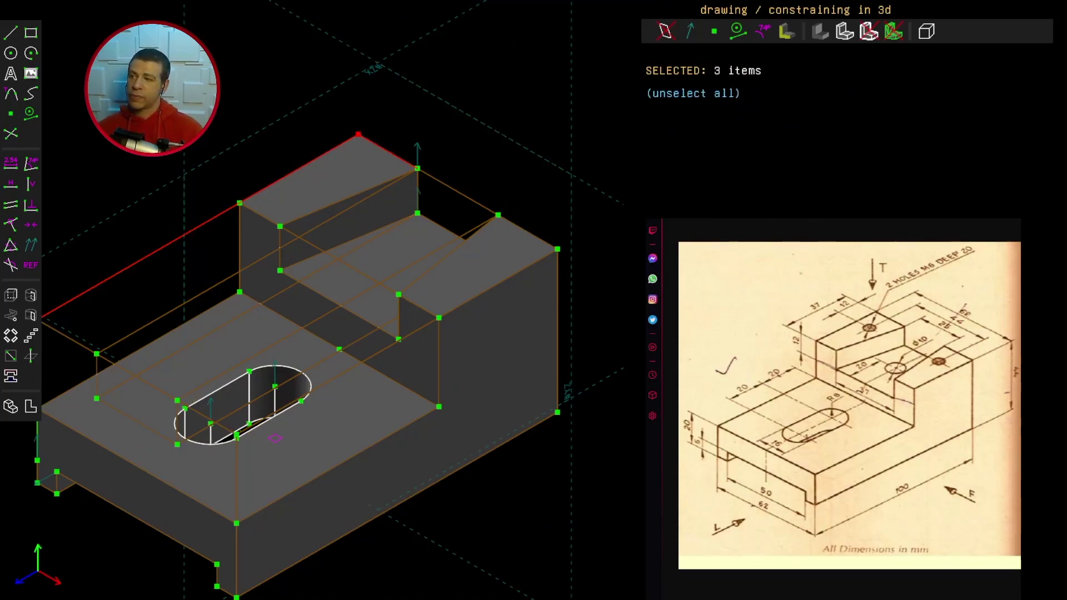
click(13, 356)
Draw two small circles on the upper step sketch, one above the other, and select the upper one.
key(c)
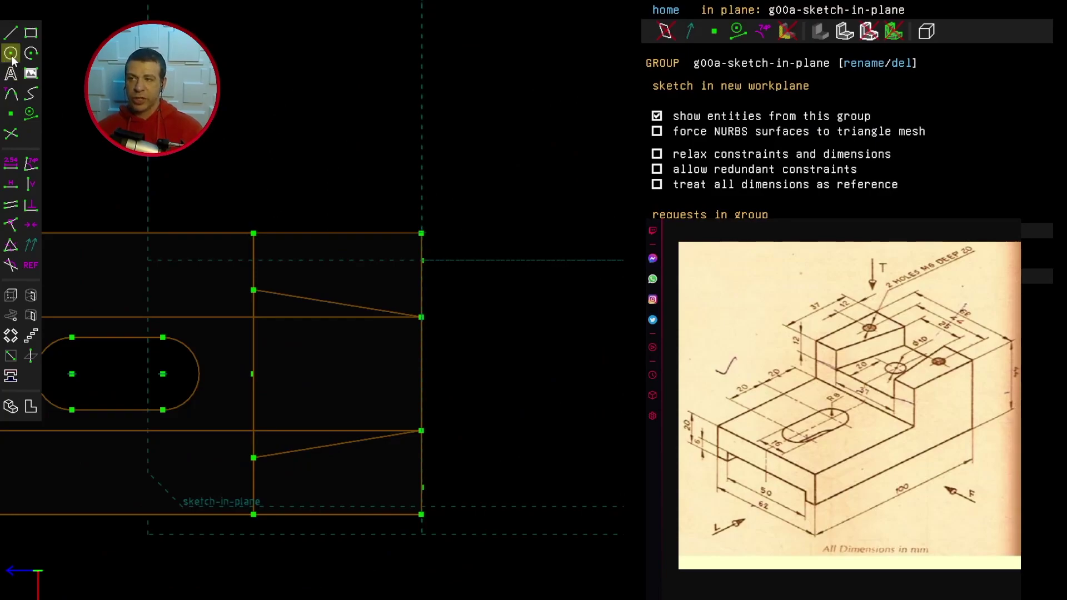
click(363, 268)
click(362, 287)
click(354, 475)
click(373, 473)
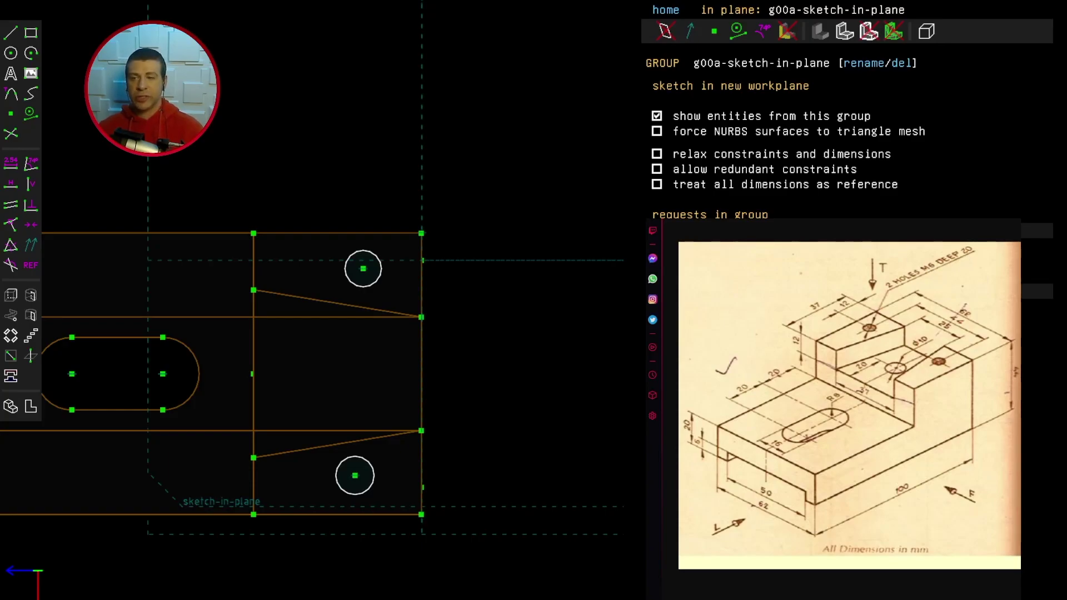
click(351, 256)
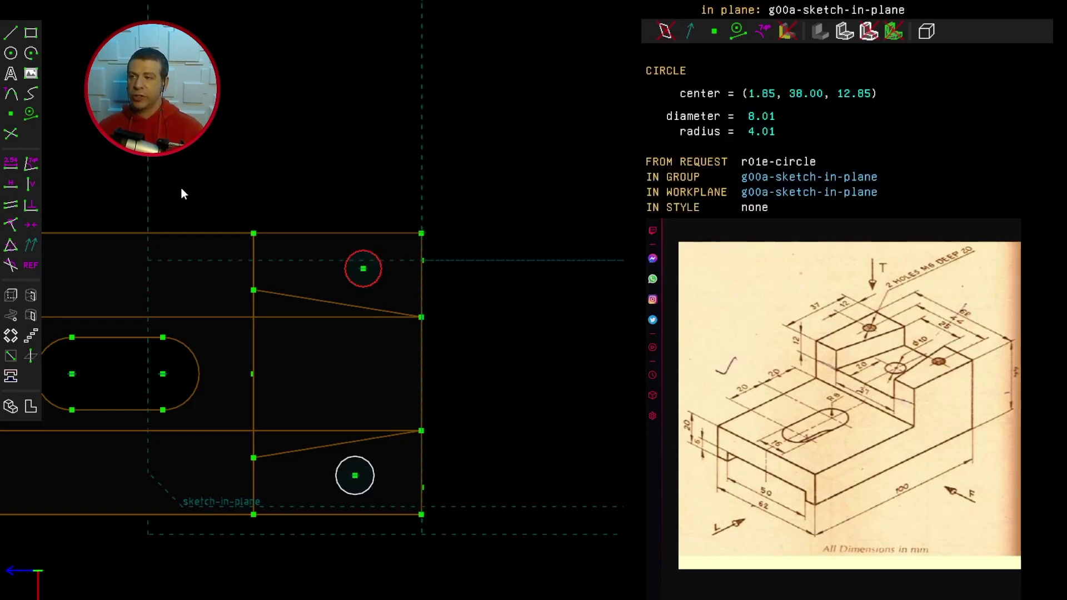
Give the upper hole an 8 diameter, make both circles equal, and align their centres vertically.
click(11, 164)
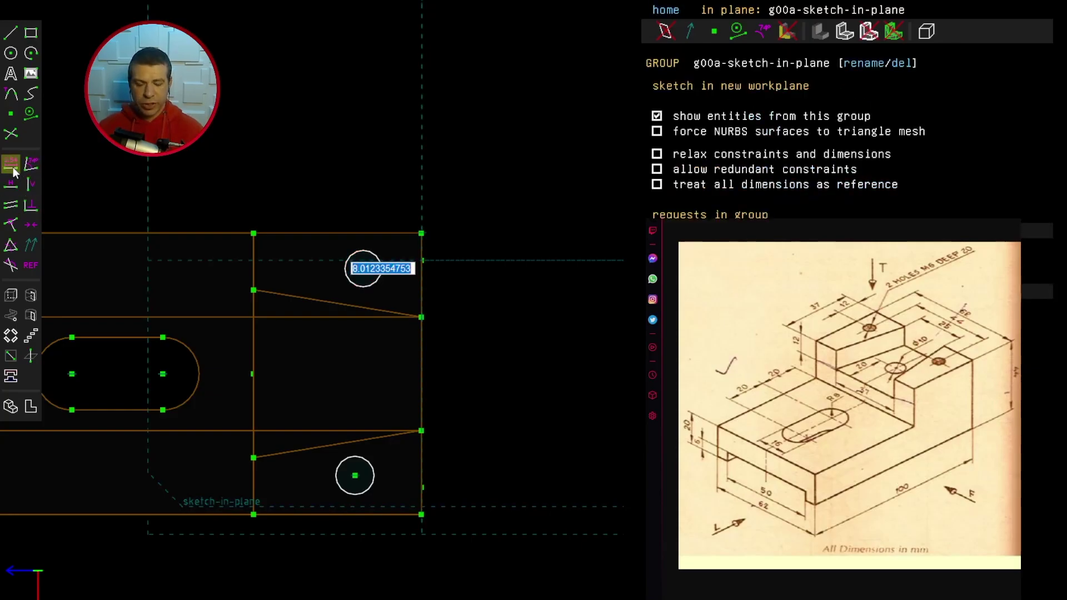
text(8)
key(Return)
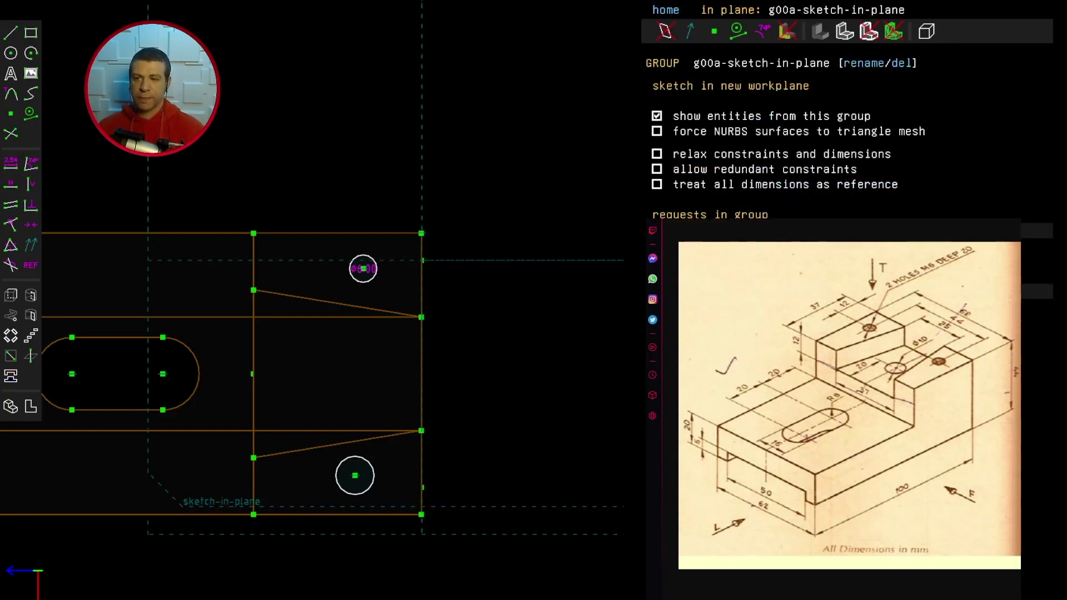
click(376, 283)
click(362, 456)
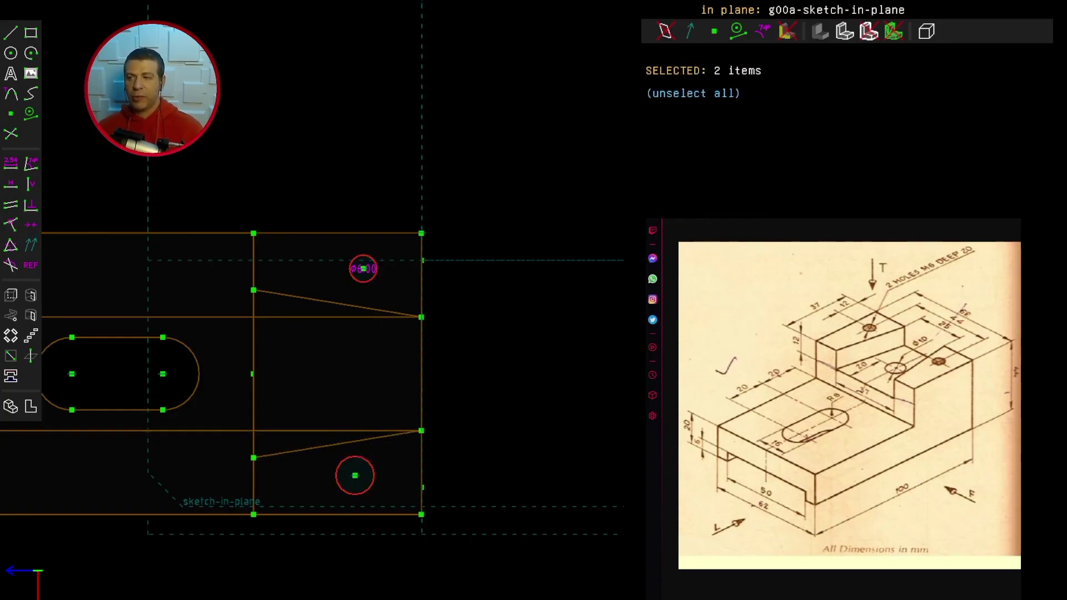
click(12, 249)
click(355, 477)
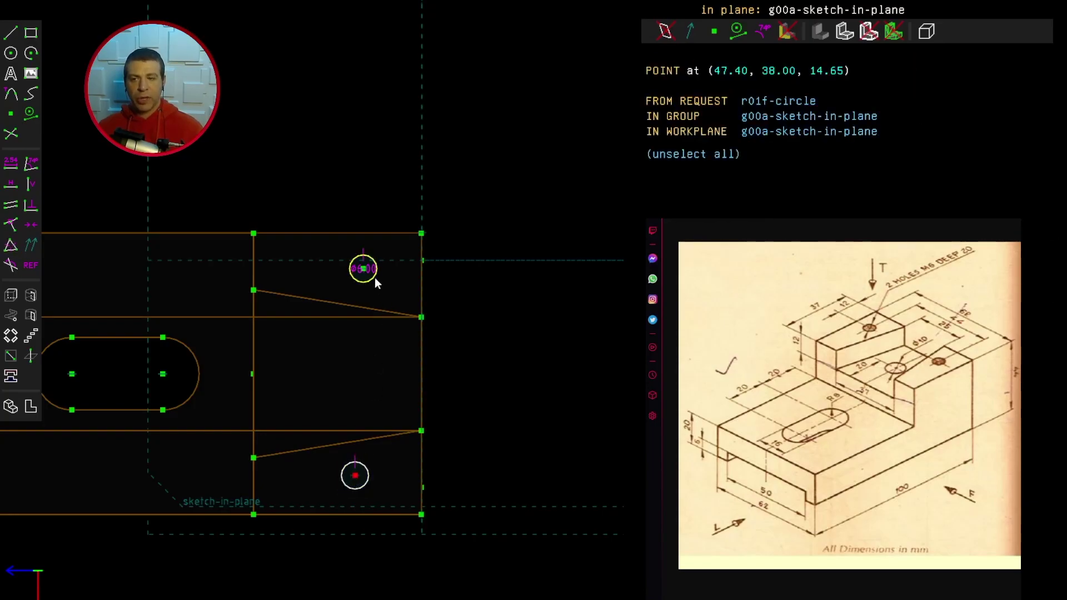
click(364, 269)
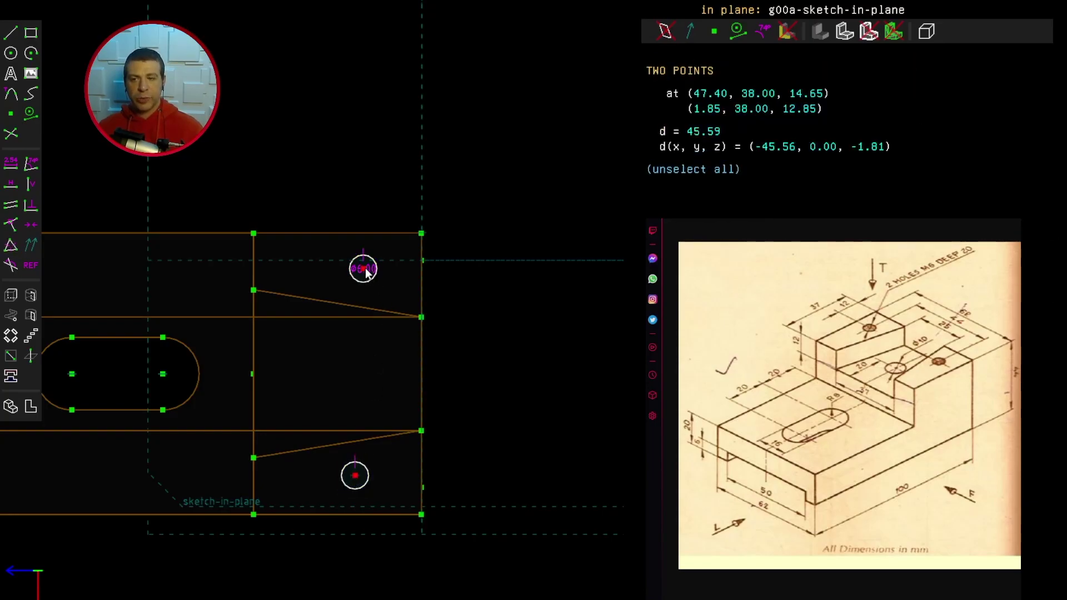
click(31, 185)
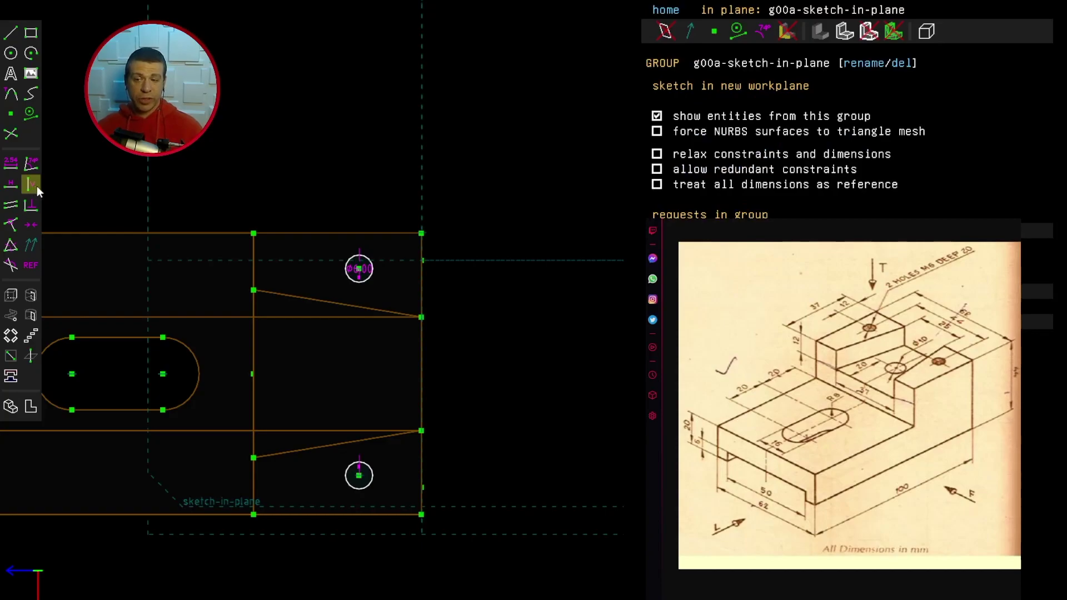
Place the upper hole centre 12 from the right edge.
scroll(308, 218, up, 2)
click(380, 292)
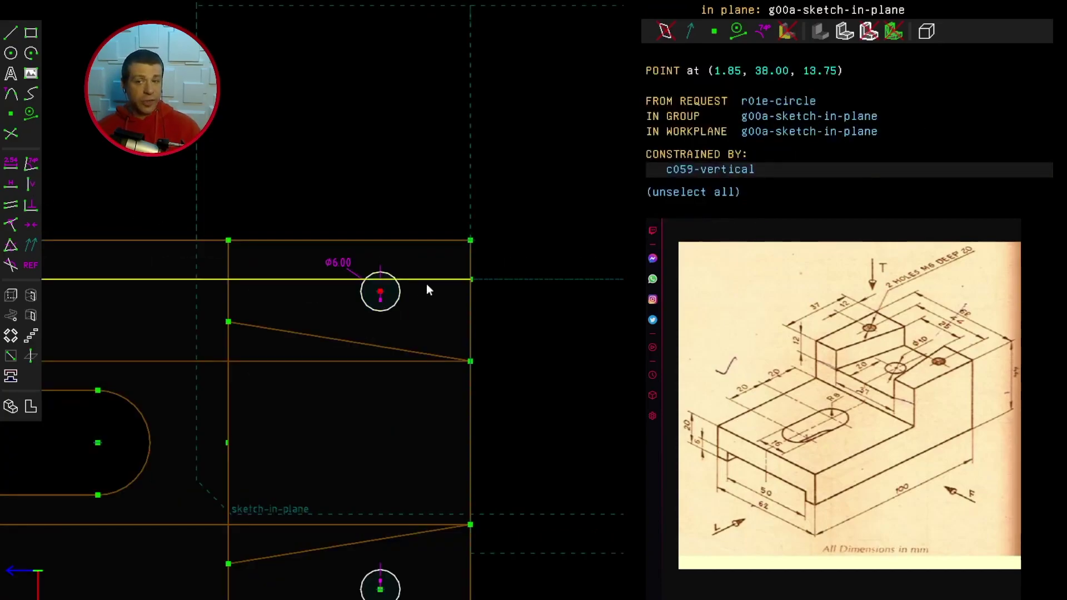
click(469, 297)
key(d)
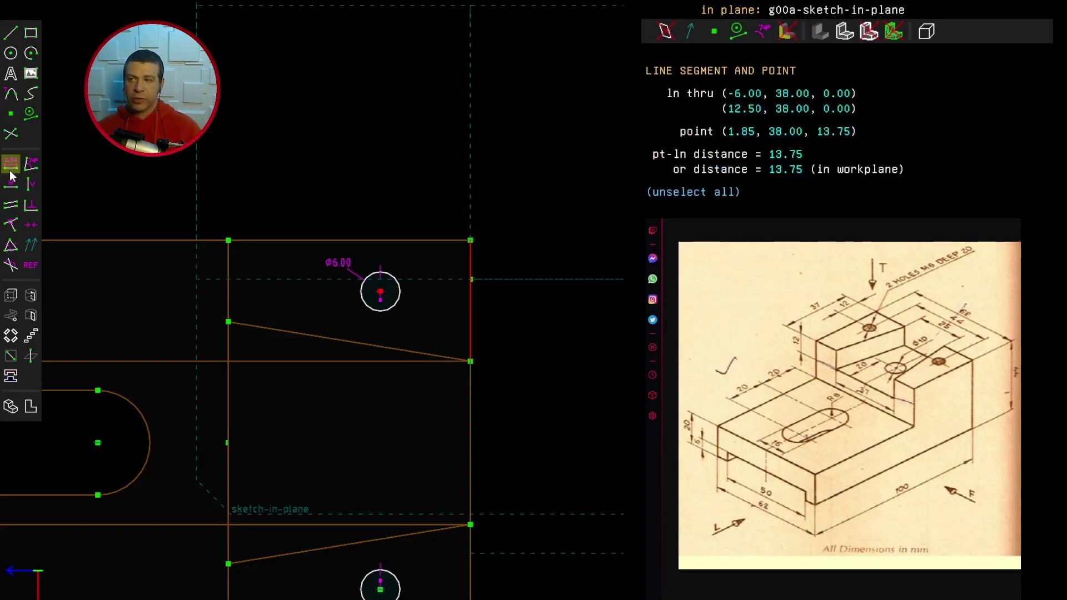
text(12)
key(Return)
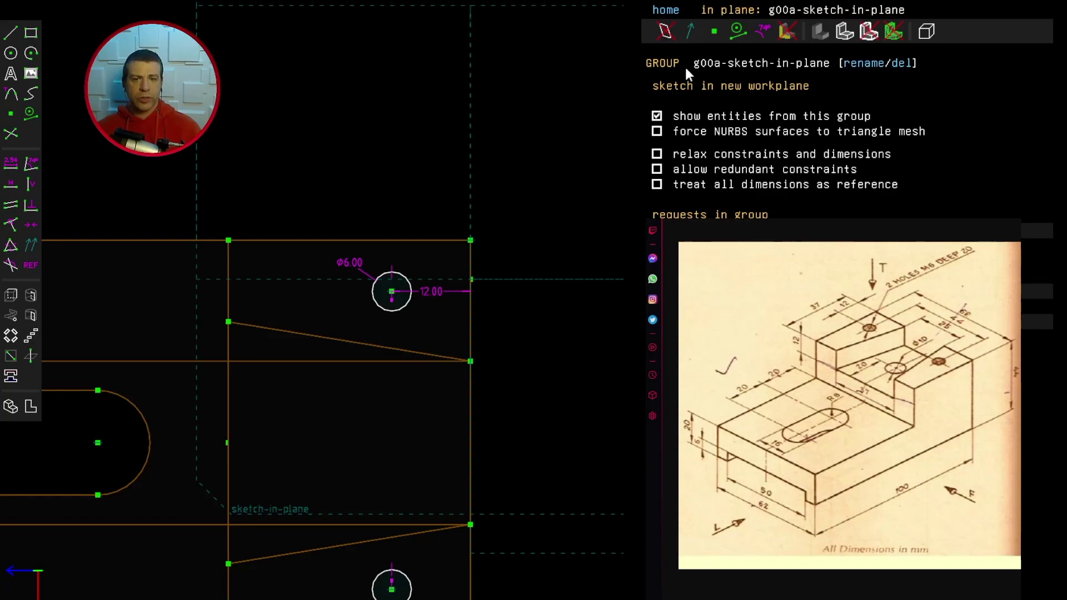
click(666, 11)
mouse_move(390, 295)
mouse_down()
mouse_move(389, 285)
mouse_move(389, 306)
mouse_move(392, 293)
mouse_up()
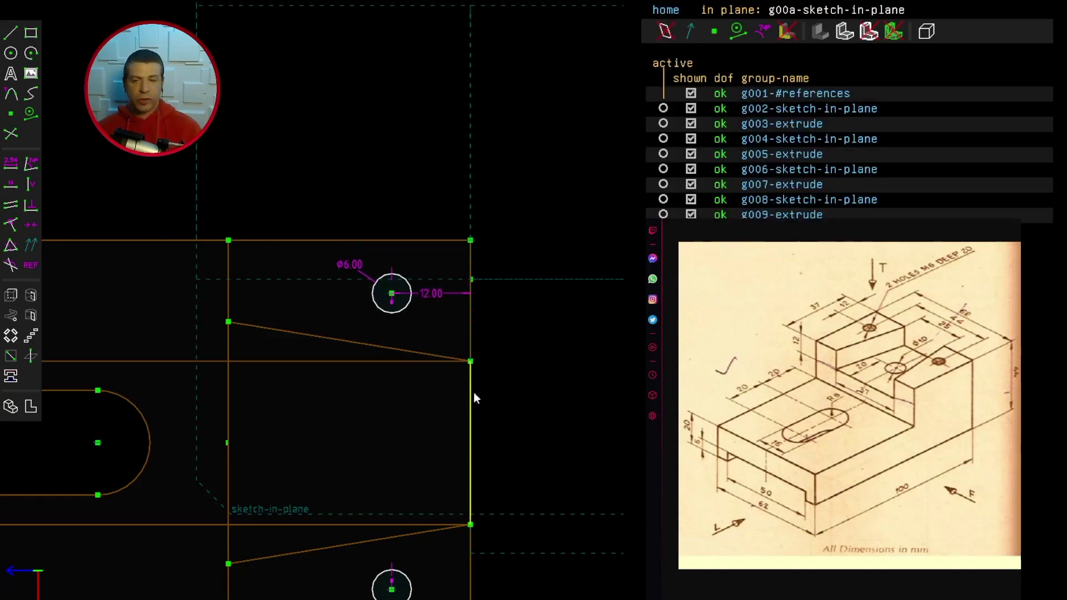
scroll(551, 456, down, 1)
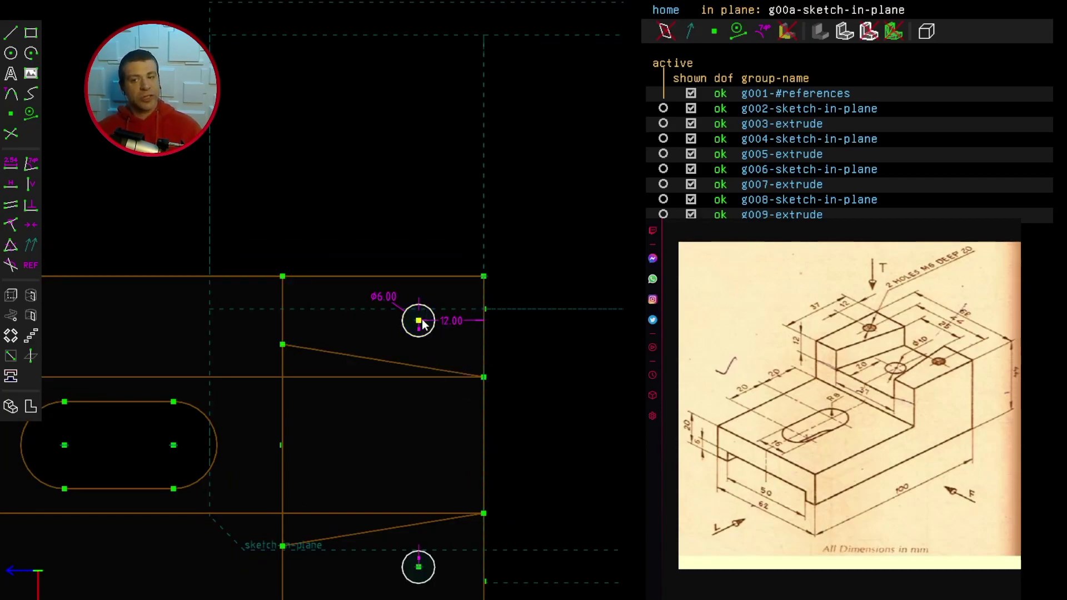
Dimension the hole spacing, set the top hole 9 from the top edge, and extrude the holes.
right_drag(525, 527, 514, 428)
right_drag(436, 409, 414, 456)
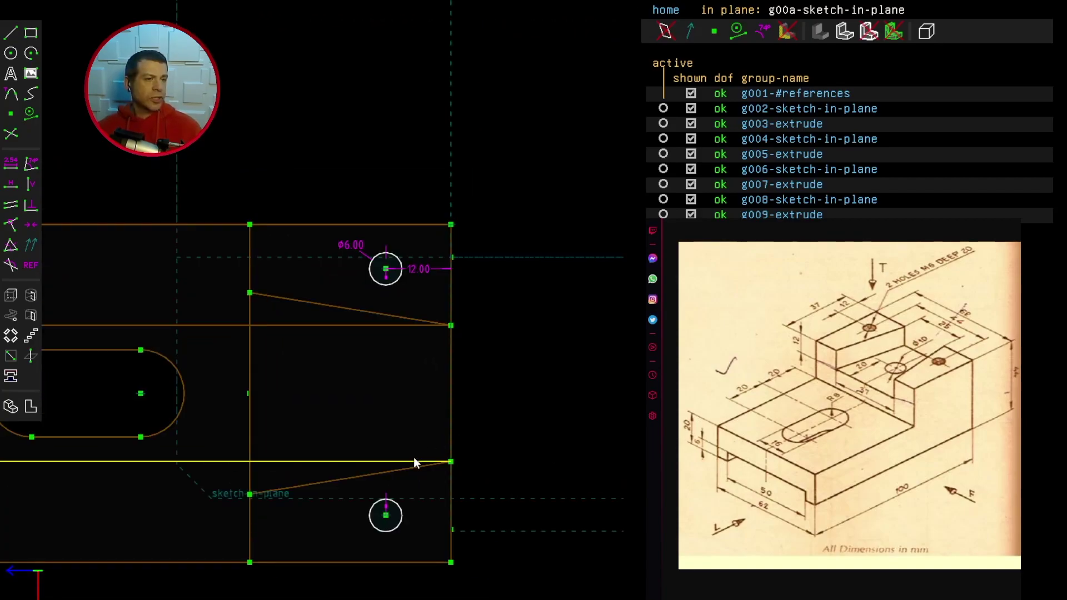
click(386, 269)
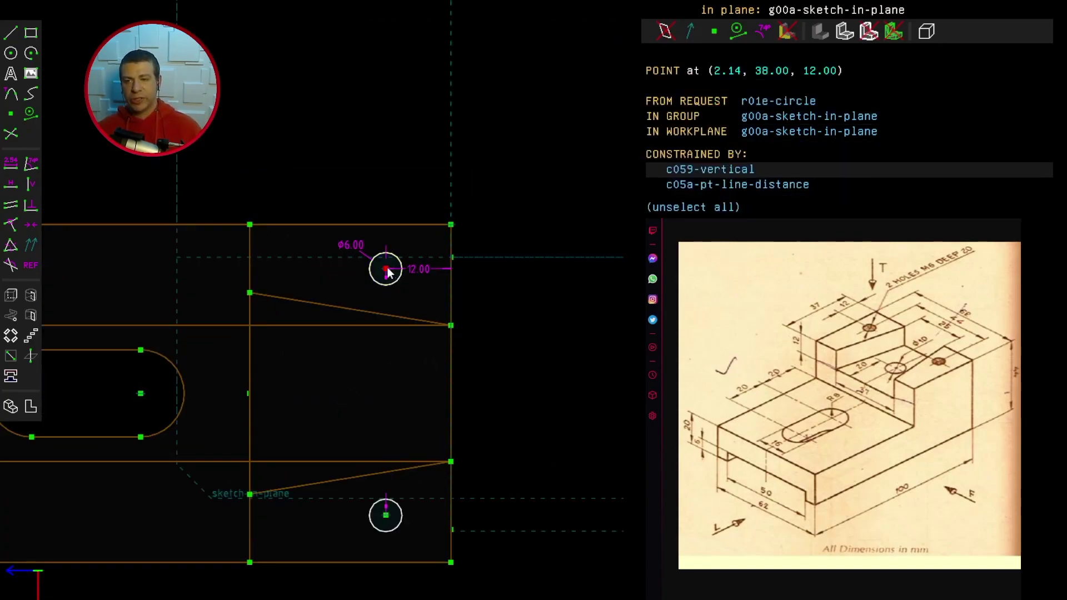
key(d)
click(386, 273)
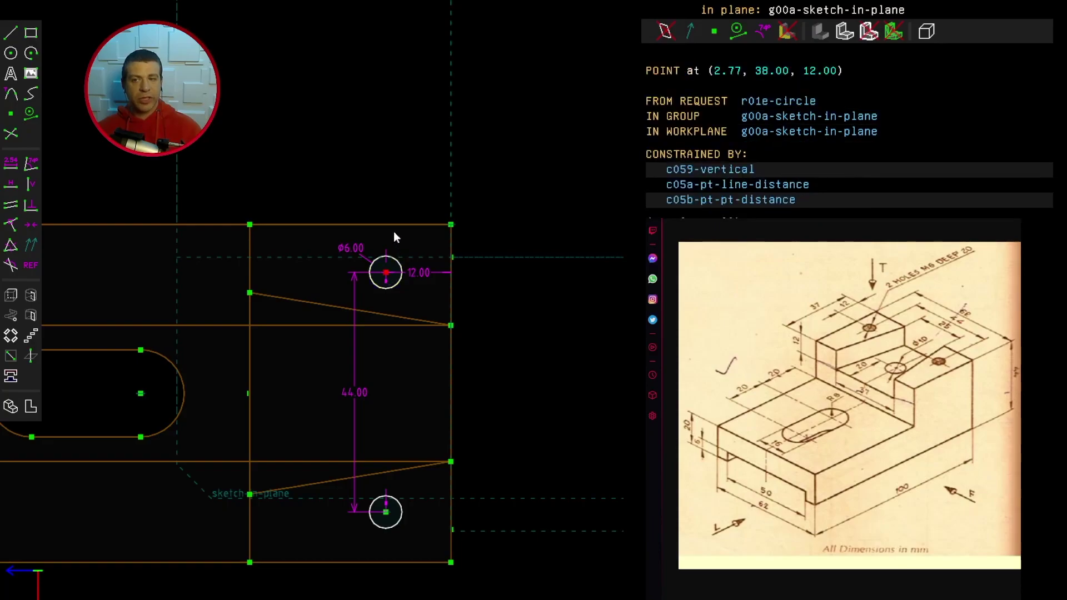
click(387, 226)
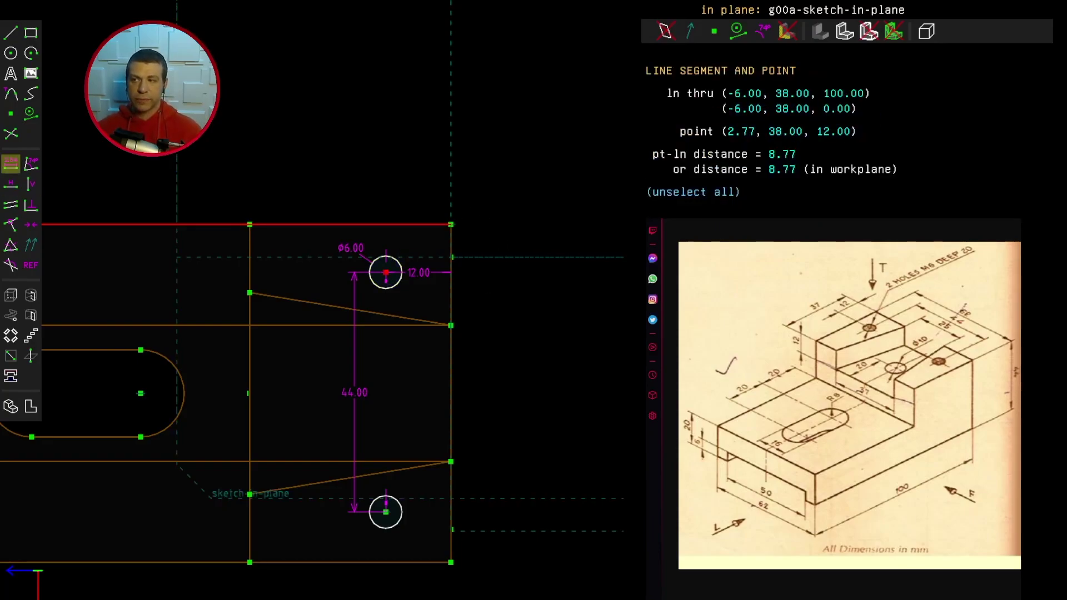
text(d)
text(9)
key(Return)
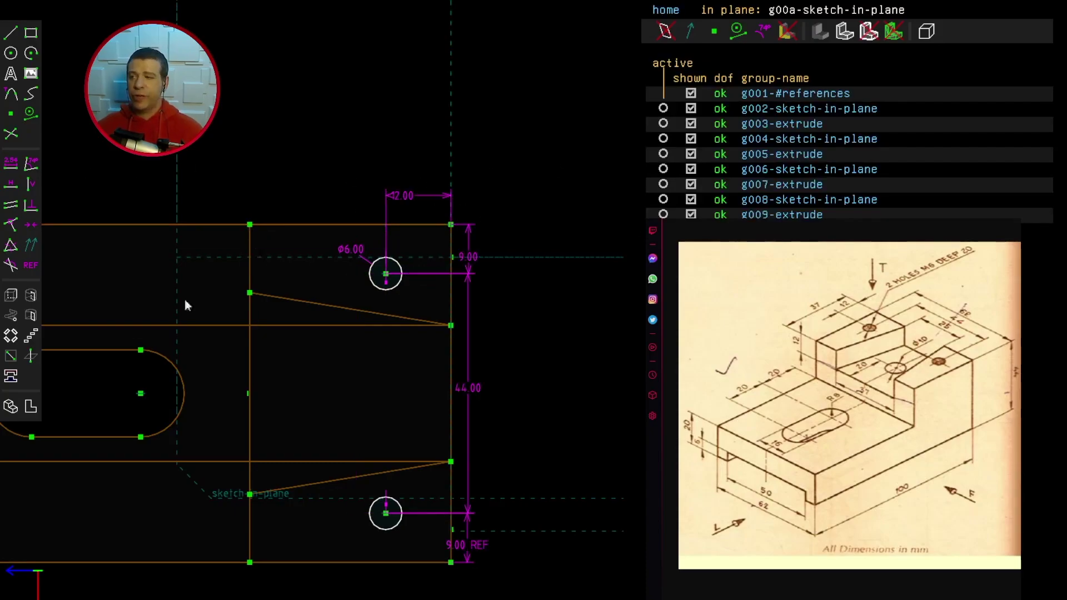
click(11, 296)
Set the hole extrusion to difference so the holes cut 20 deep into the raised block.
middle_drag(498, 360, 609, 390)
click(670, 161)
middle_drag(444, 219, 242, 270)
scroll(255, 345, up, 2)
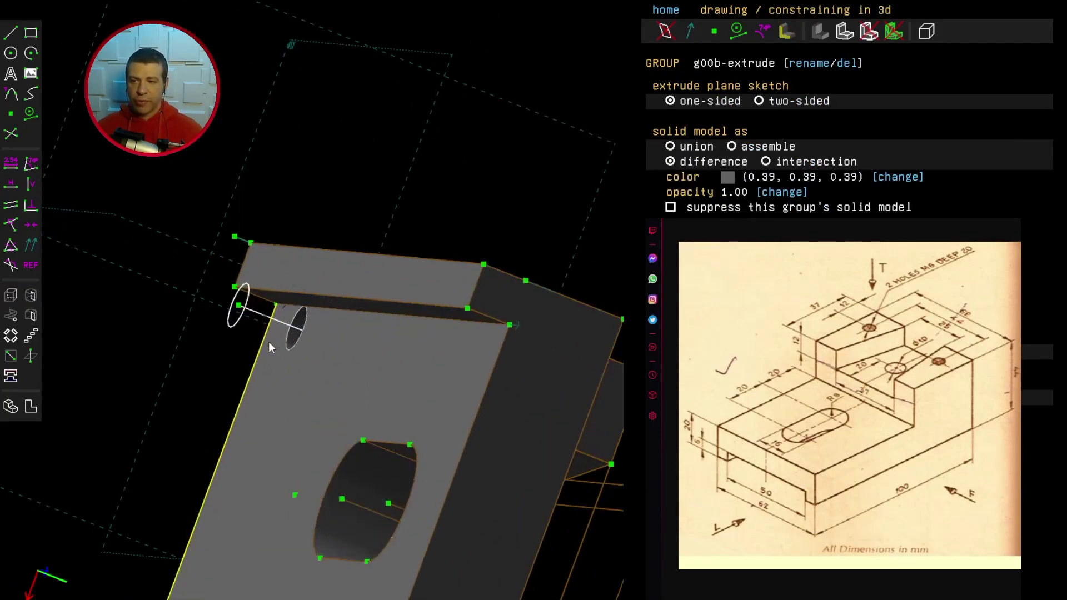
scroll(266, 333, up, 2)
Select the hole's extrusion direction and the long axis line, then start a new sketch in plane.
click(250, 306)
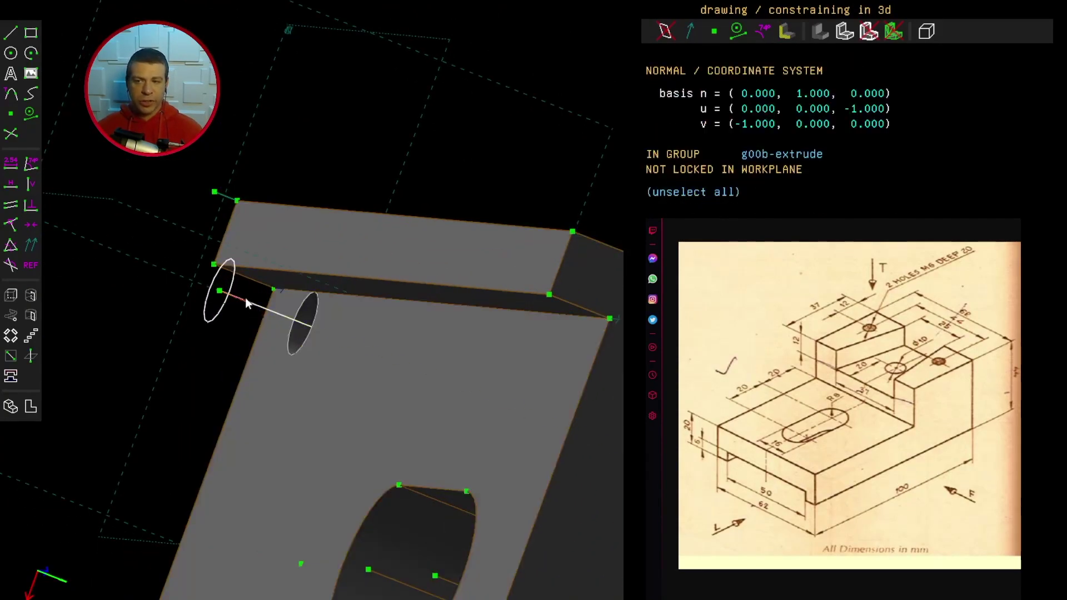
click(259, 307)
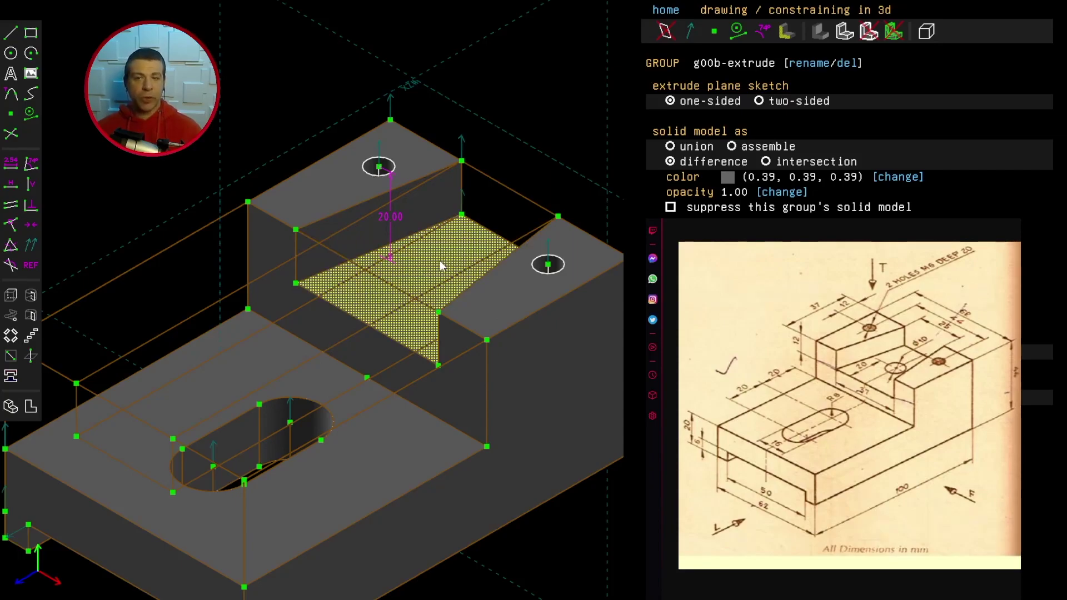
key(shift+w)
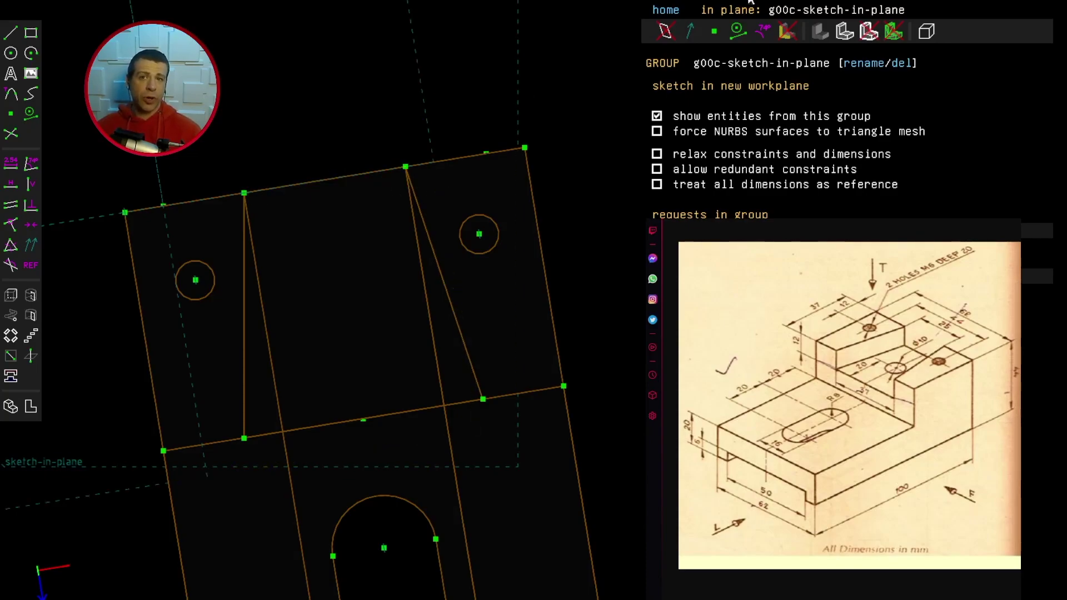
Delete the misplaced sketch group g00c.
click(666, 10)
click(810, 181)
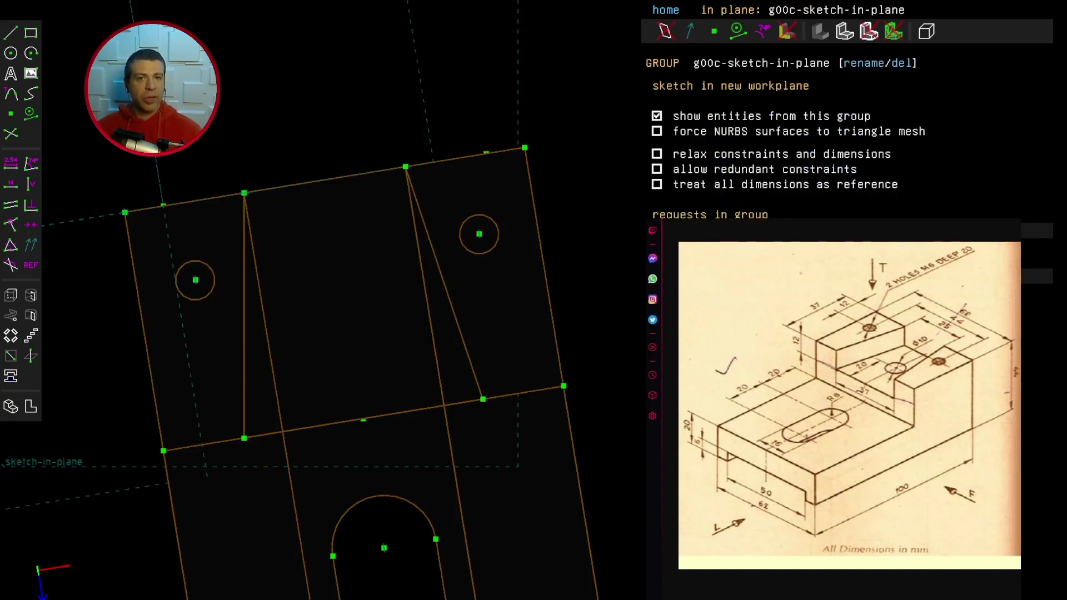
click(903, 64)
Create a new sketch-in-plane workplane on the raised top face.
middle_drag(595, 364, 529, 300)
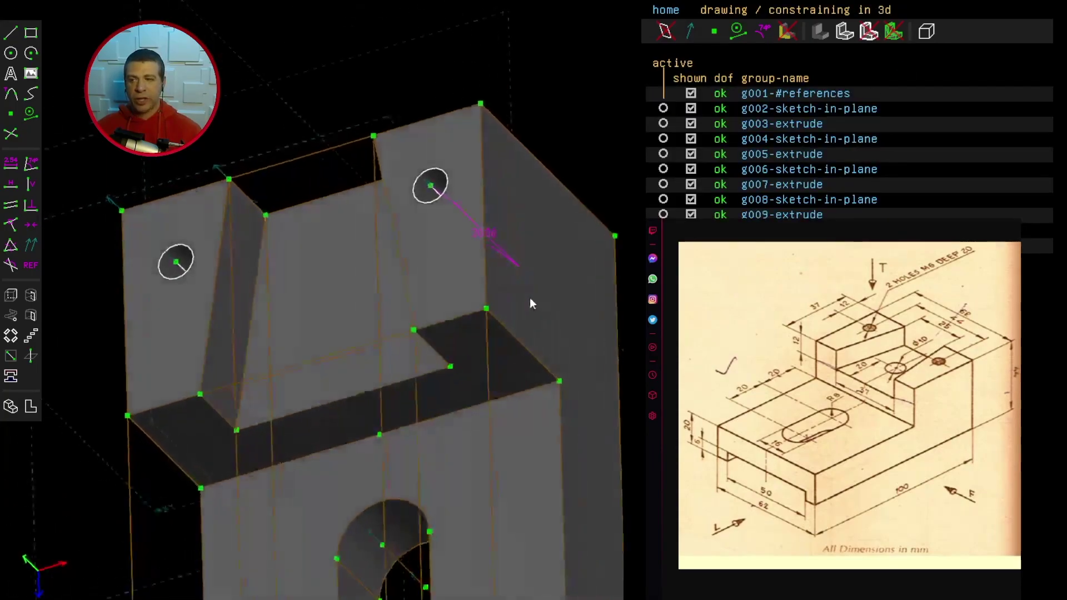
click(268, 259)
click(273, 211)
click(266, 215)
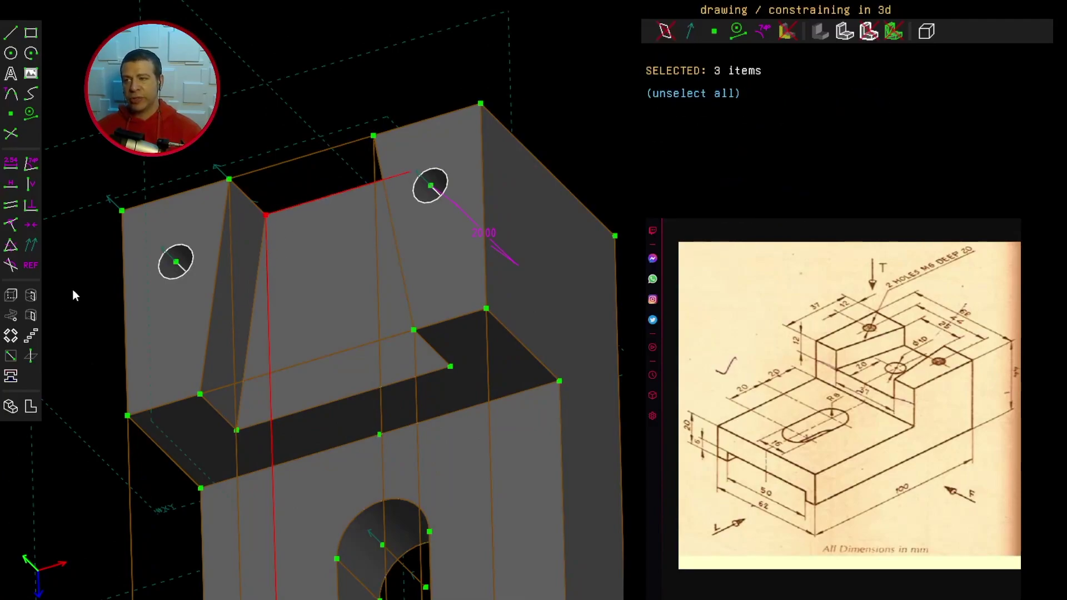
key(shift+w)
Draw a circle centred between the two holes for the central hole.
key(c)
click(326, 243)
click(349, 277)
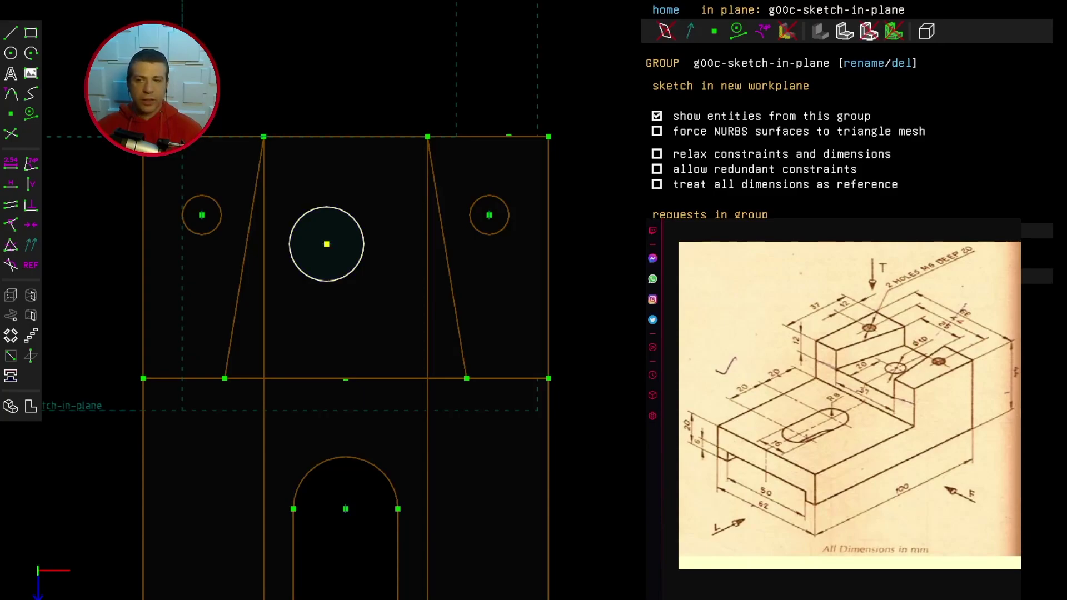
Give the central circle a 10 mm diameter.
click(338, 212)
click(11, 163)
text(10)
key(Return)
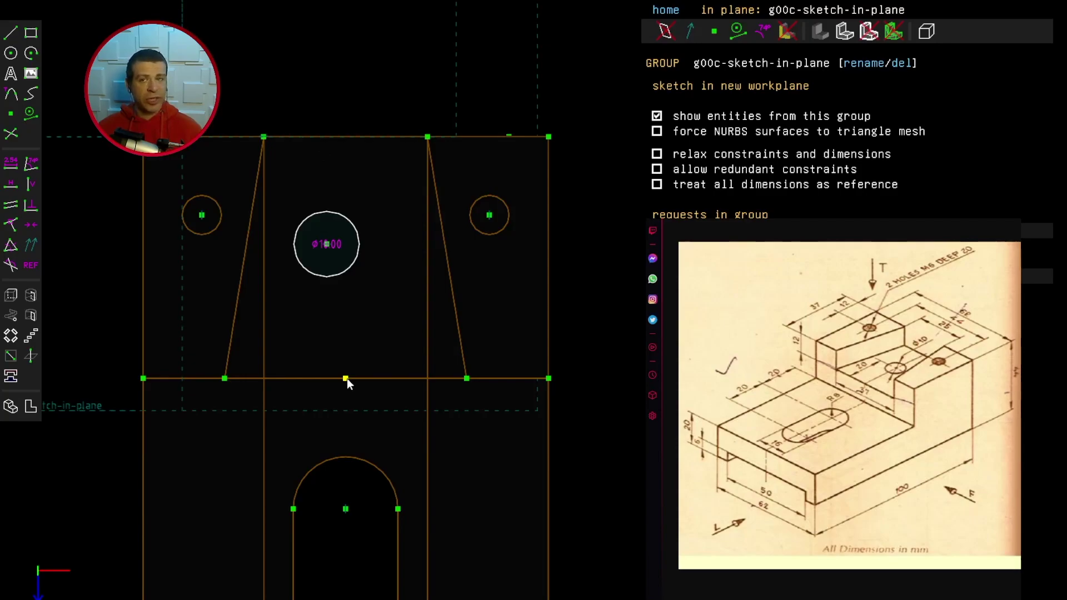
Align the circle centre vertically with the edge midpoint, 20 mm from it, and extrude it.
click(328, 245)
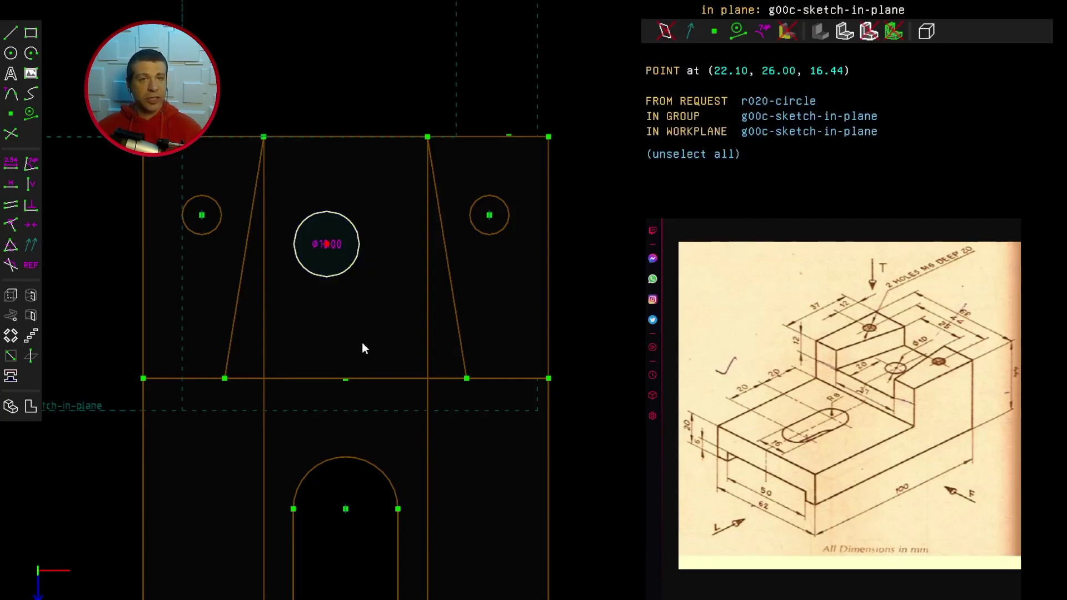
click(346, 379)
click(33, 181)
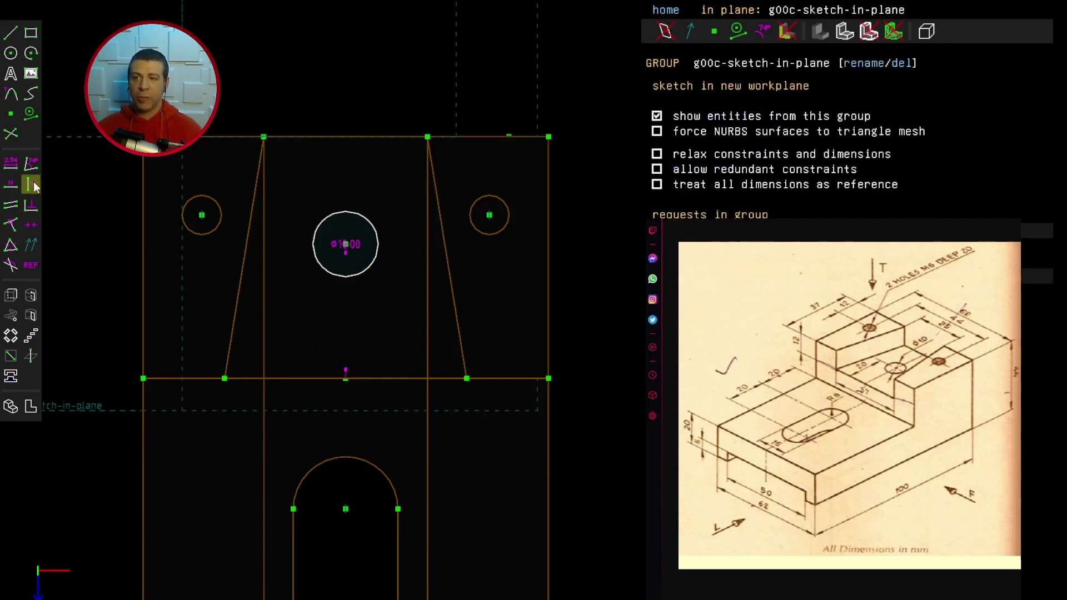
click(346, 379)
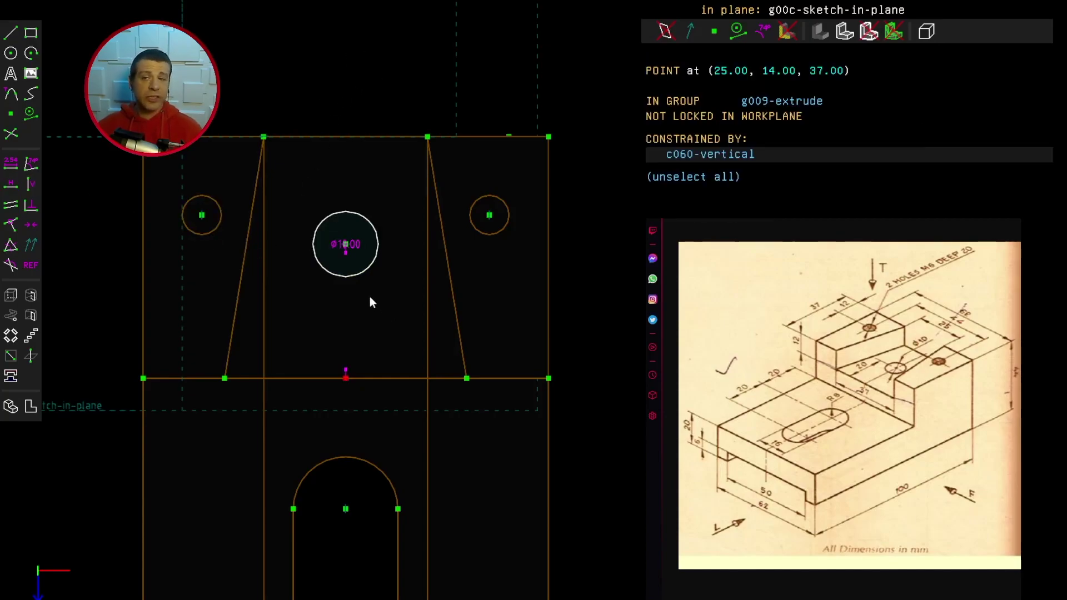
click(345, 245)
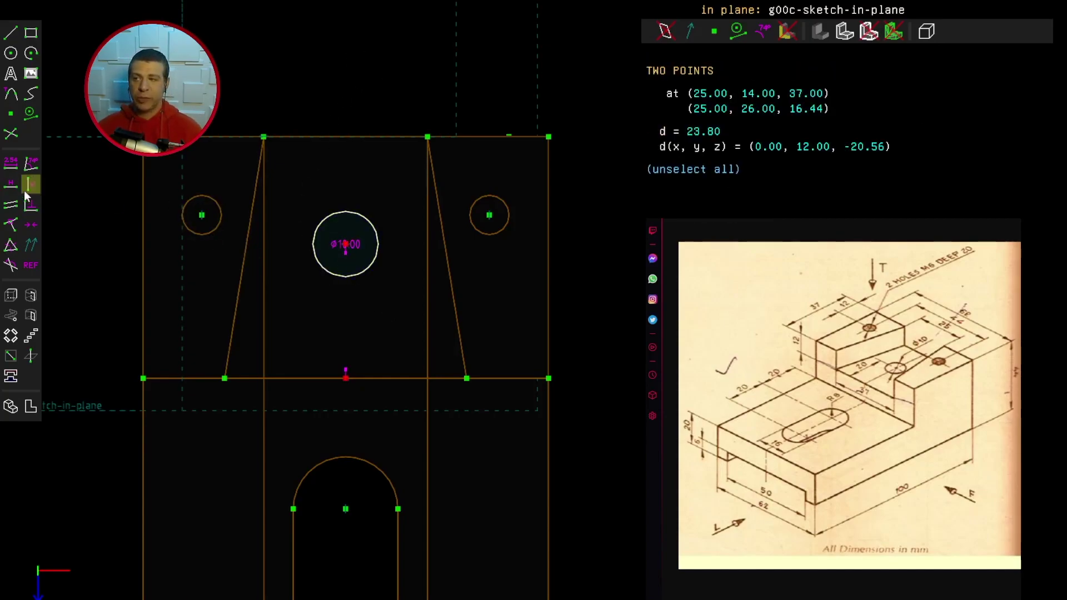
click(10, 163)
text(20)
key(Return)
drag(377, 314, 396, 314)
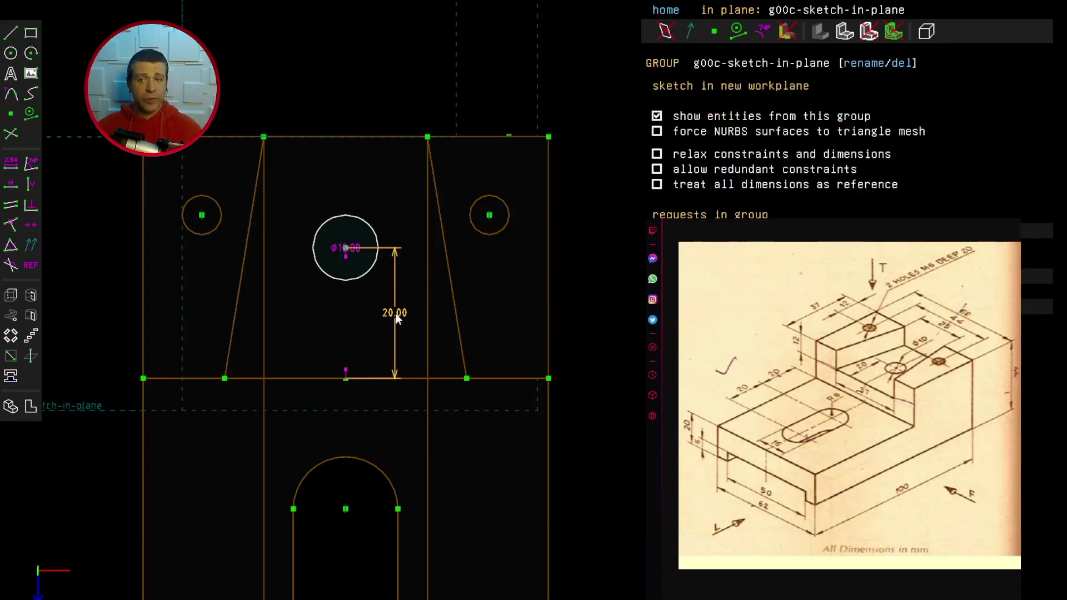
click(11, 295)
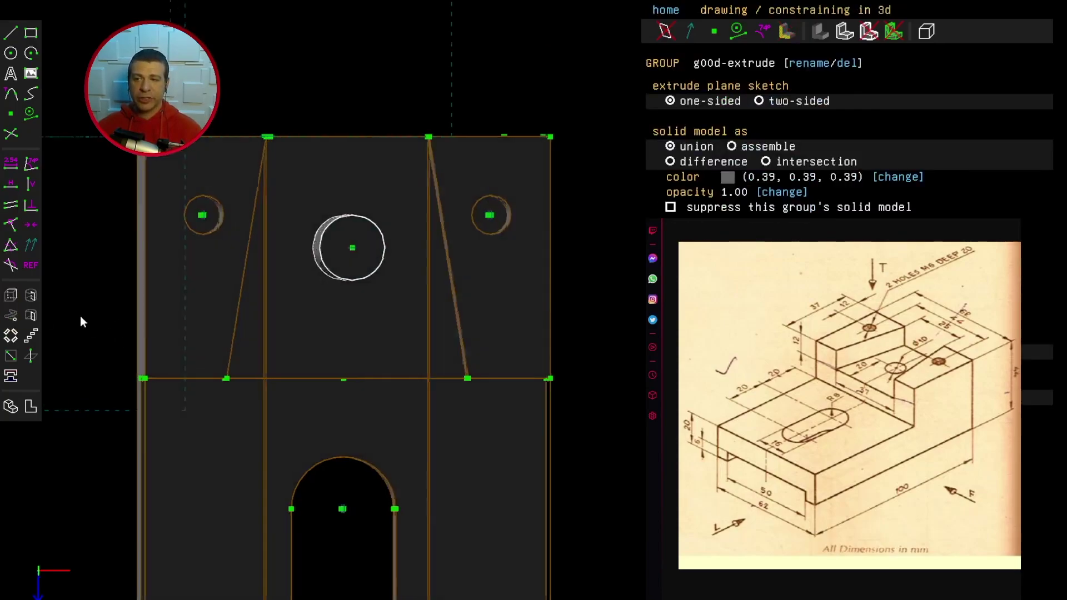
Set the g00d extrusion to difference, with the hole's end constrained onto the plate face.
middle_drag(76, 315, 541, 200)
click(670, 161)
middle_drag(389, 266, 161, 262)
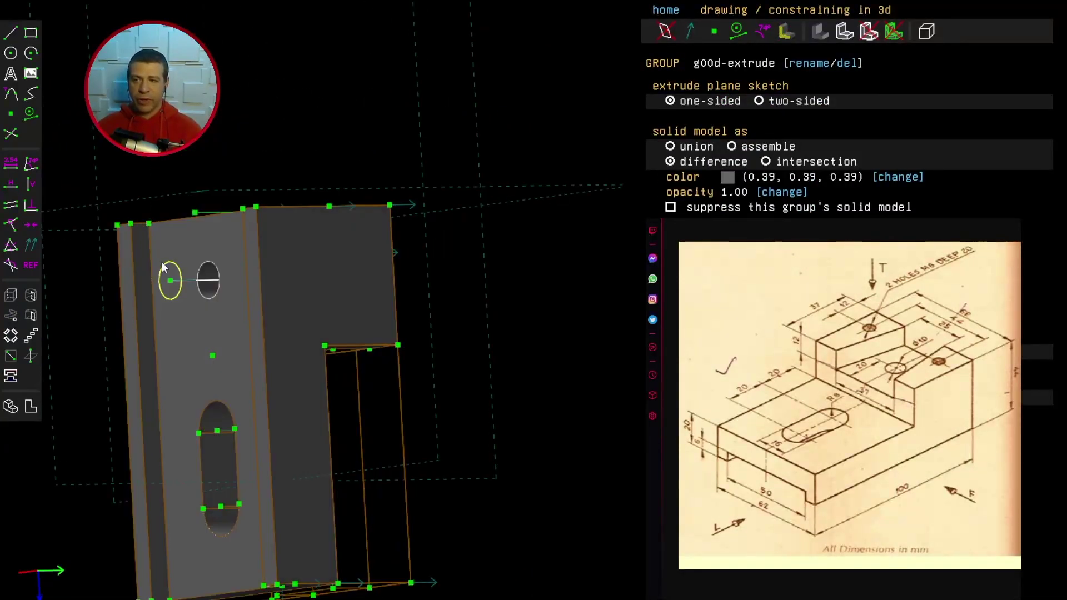
click(169, 282)
click(193, 253)
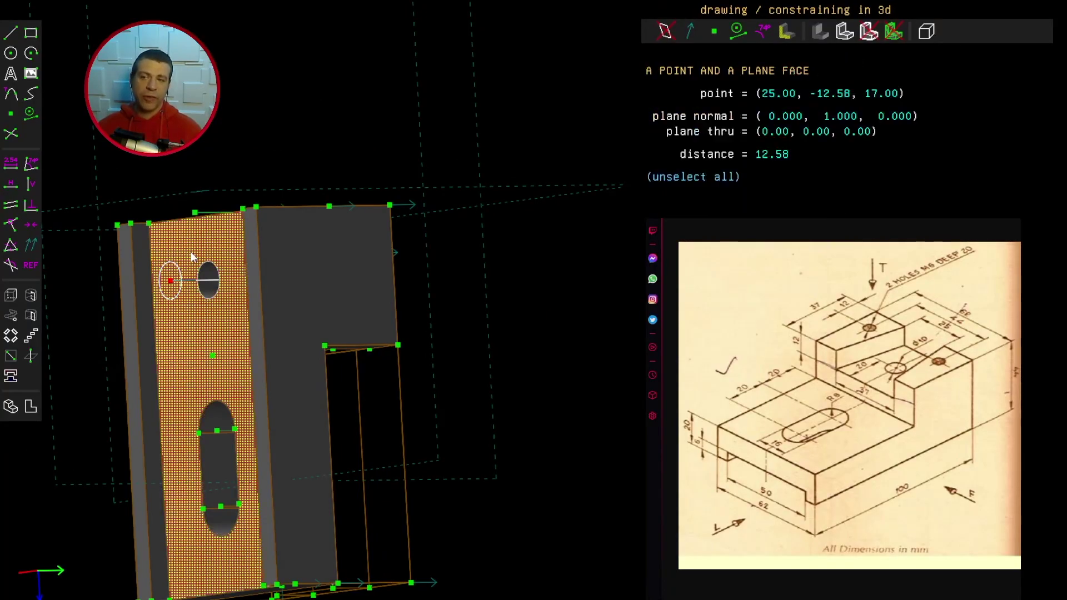
click(11, 225)
middle_drag(271, 328, 369, 582)
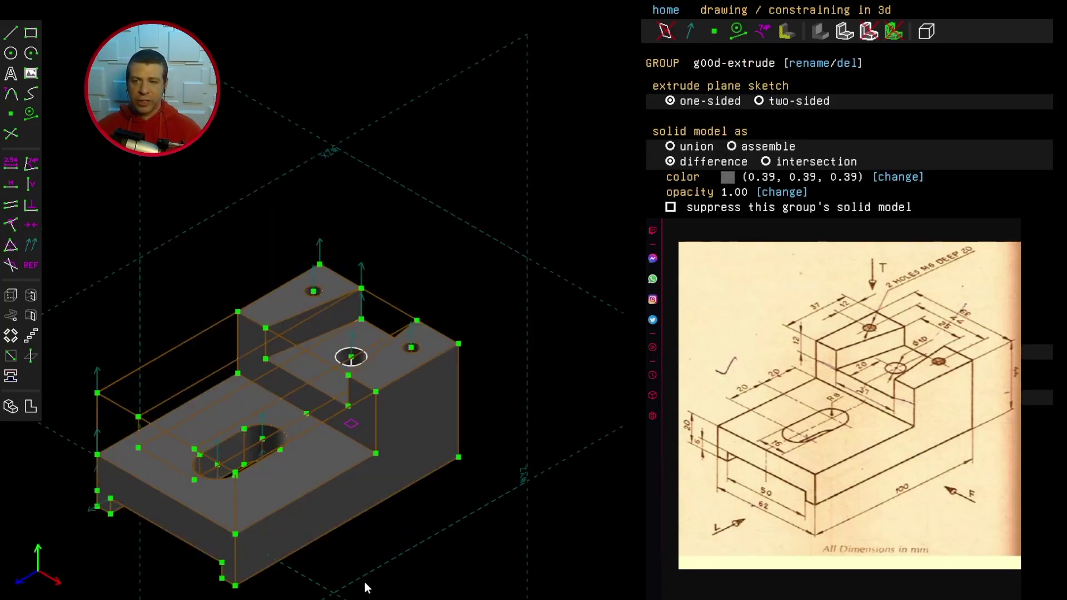
scroll(407, 559, up, 2)
key(Escape)
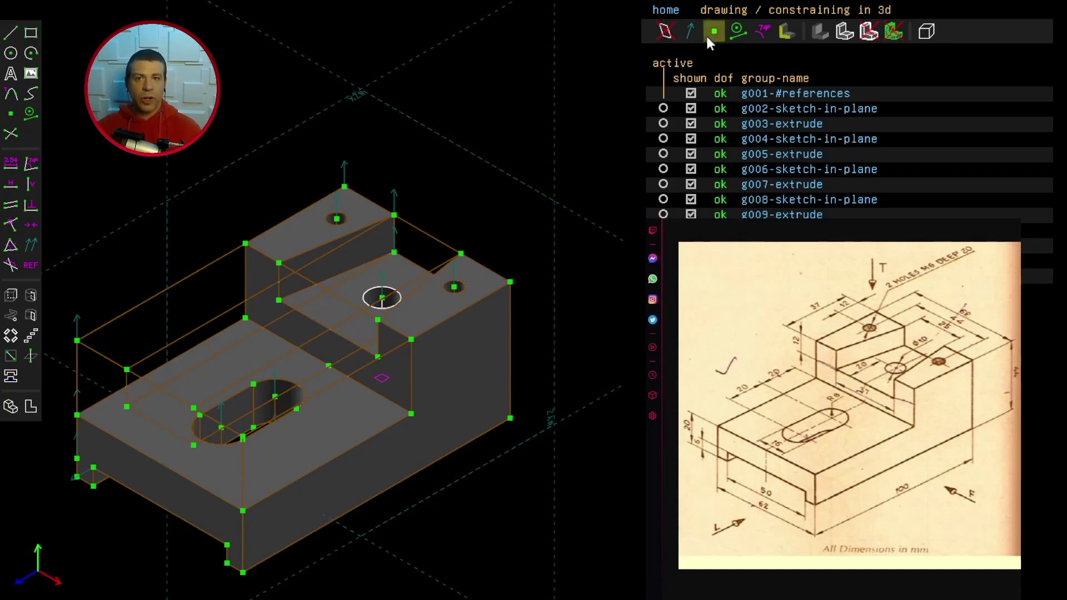
Hide all sketch lines, points and normals, leaving only the solid part visible.
click(670, 18)
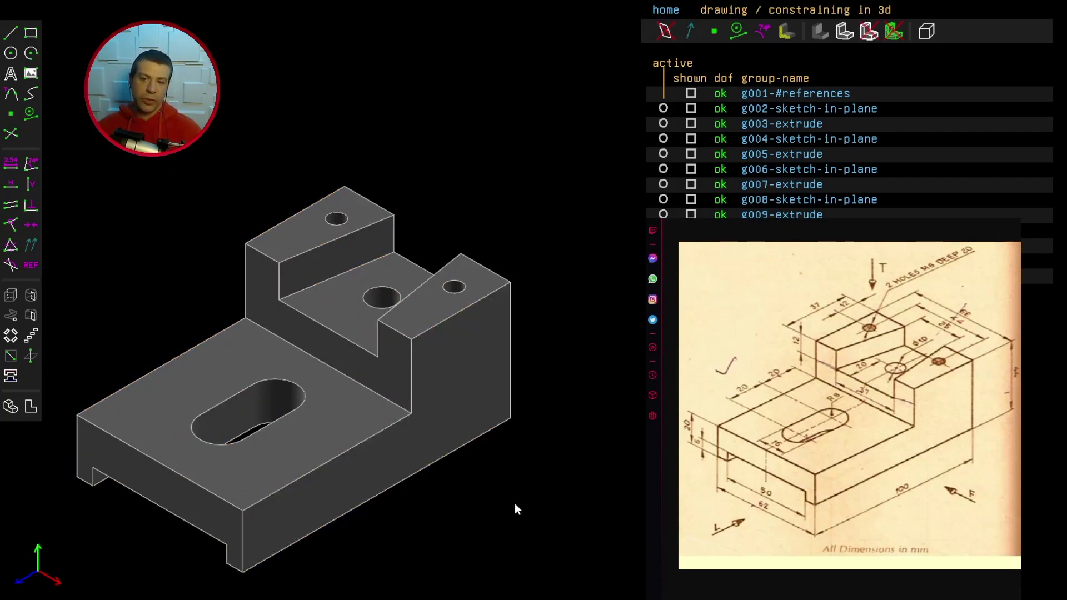